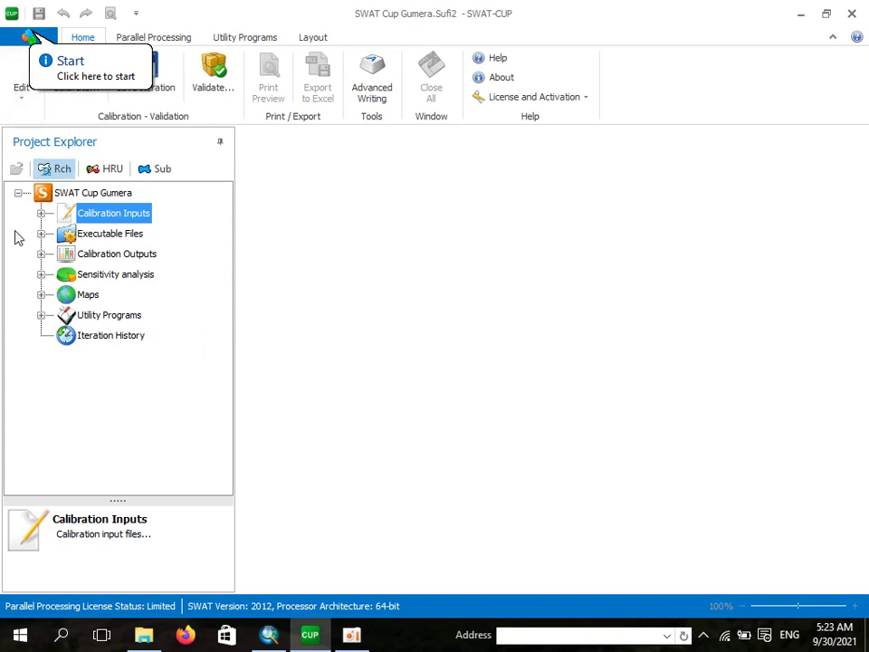
Expand the Calibration Inputs of the SWAT Cup Gumera project to list its input files.
{"action": "left_click", "coordinate": [41, 214]}
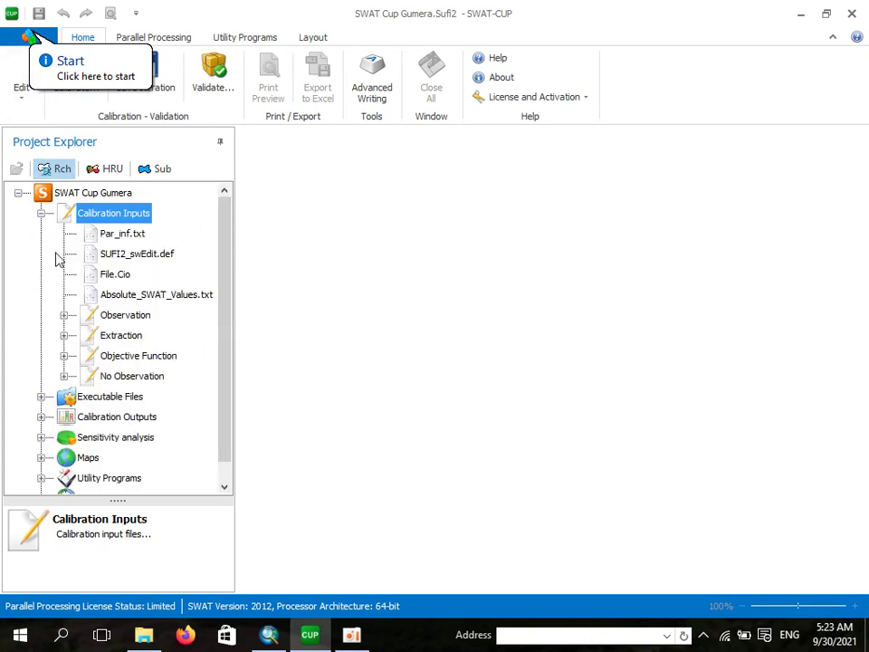
{"action": "left_click", "coordinate": [91, 193]}
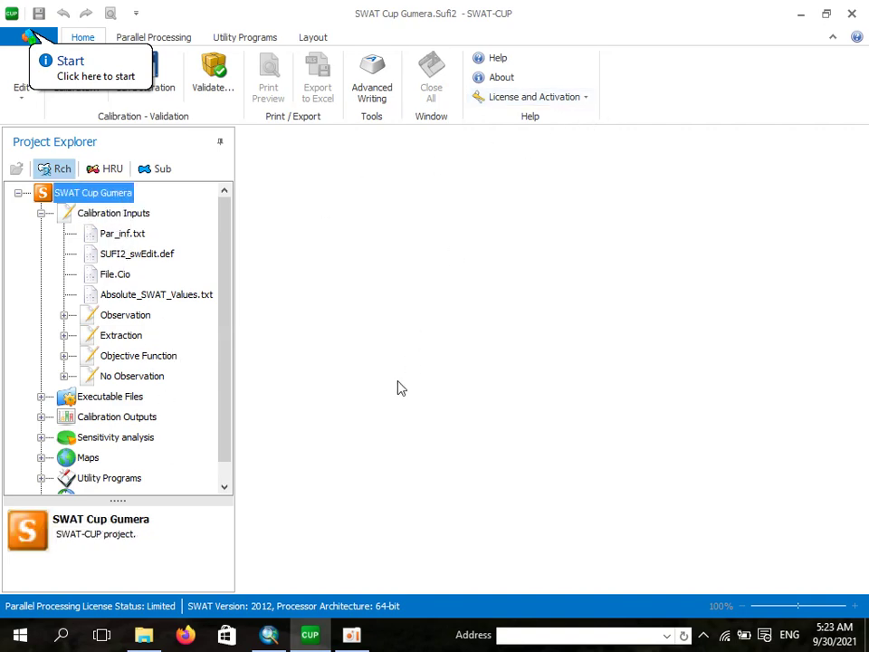
Switch to ArcMap, examine the Watershed layer's attribute table through its last polygon record, and close the table.
{"action": "left_click", "coordinate": [274, 548]}
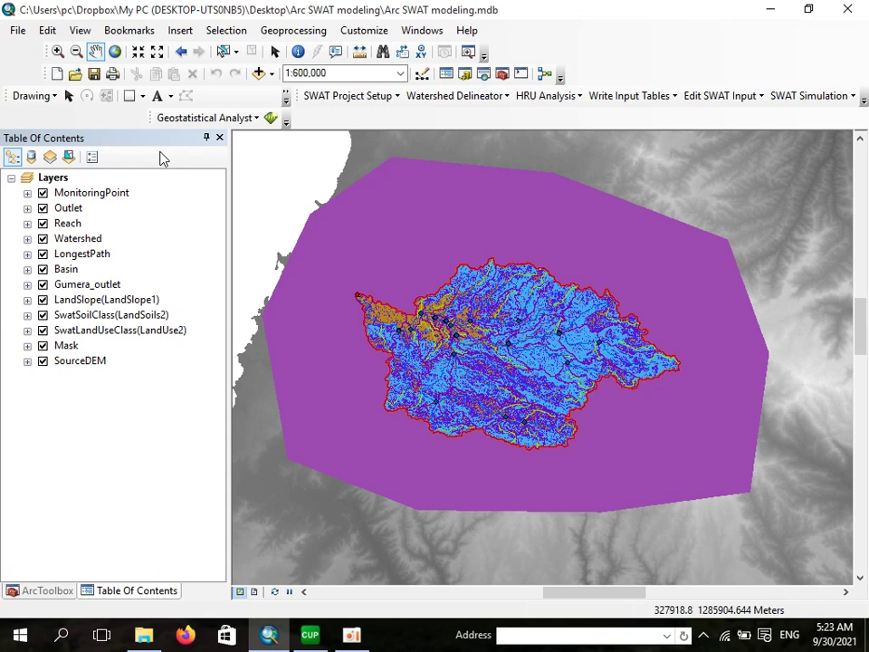
{"action": "left_click", "coordinate": [27, 240]}
{"action": "left_click", "coordinate": [78, 239]}
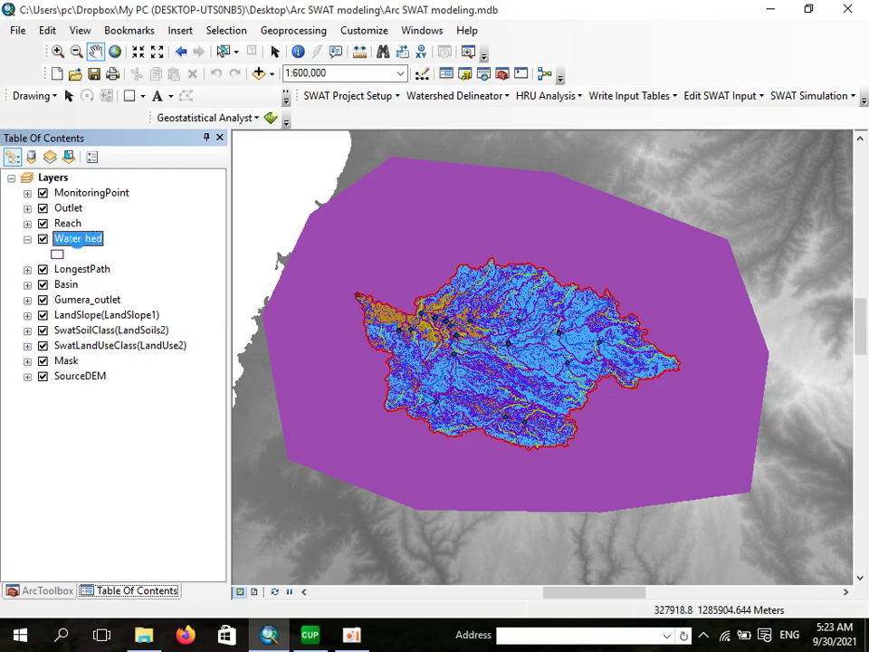
{"action": "right_click", "coordinate": [76, 243]}
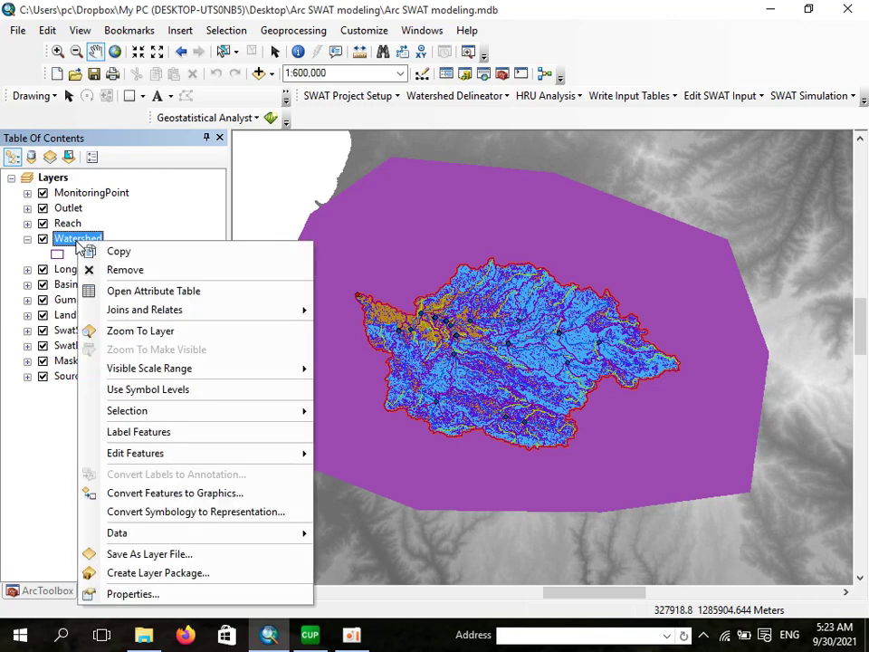
{"action": "left_click", "coordinate": [152, 291]}
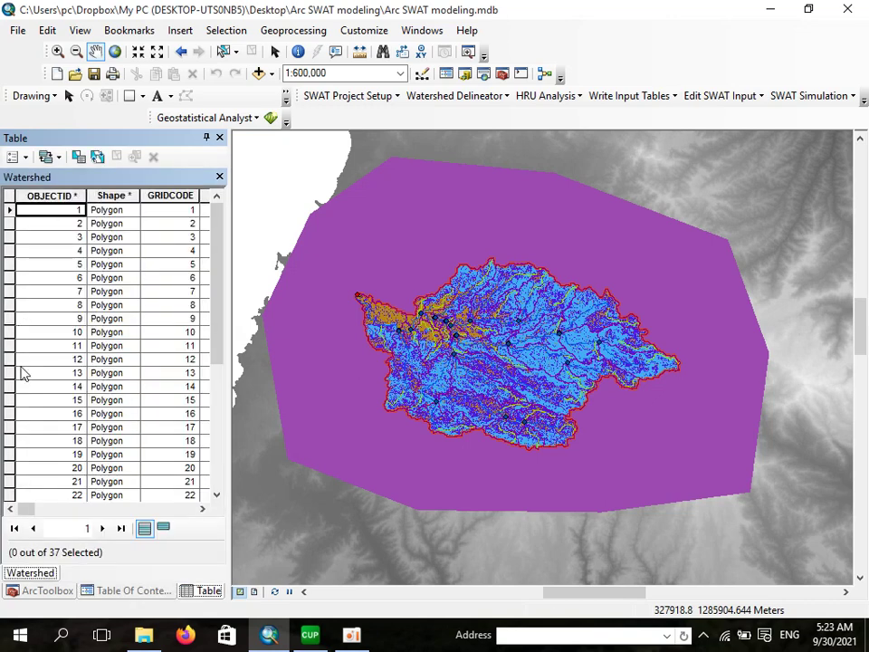
{"action": "scroll", "coordinate": [144, 485], "scroll_direction": "down", "scroll_amount": 5}
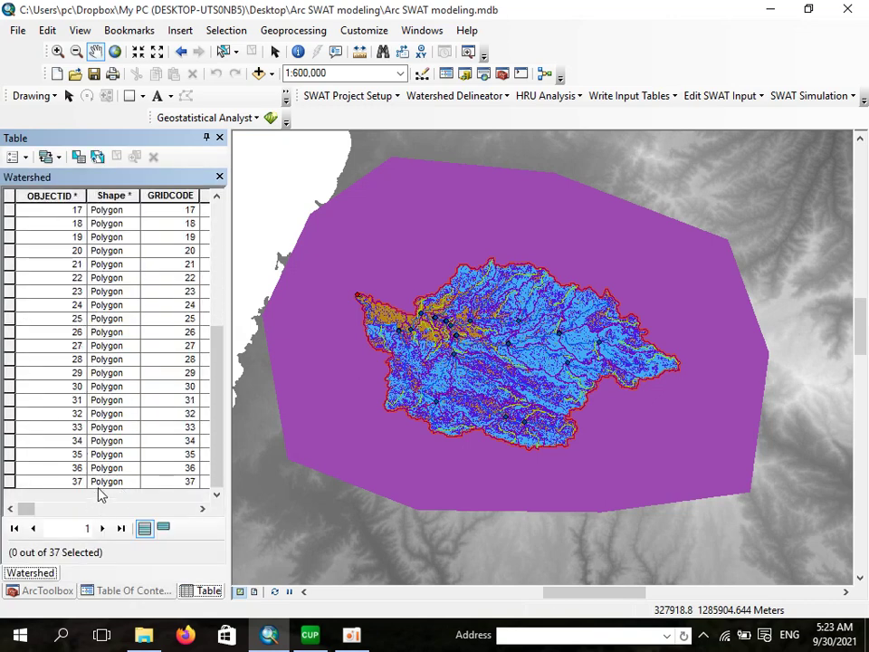
{"action": "left_click", "coordinate": [219, 176]}
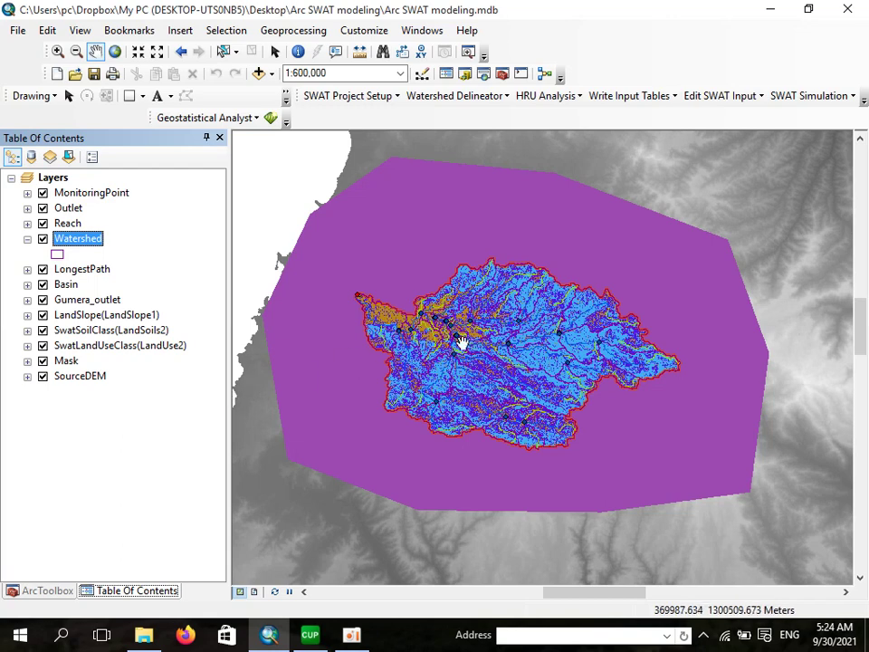
{"action": "left_click", "coordinate": [424, 641]}
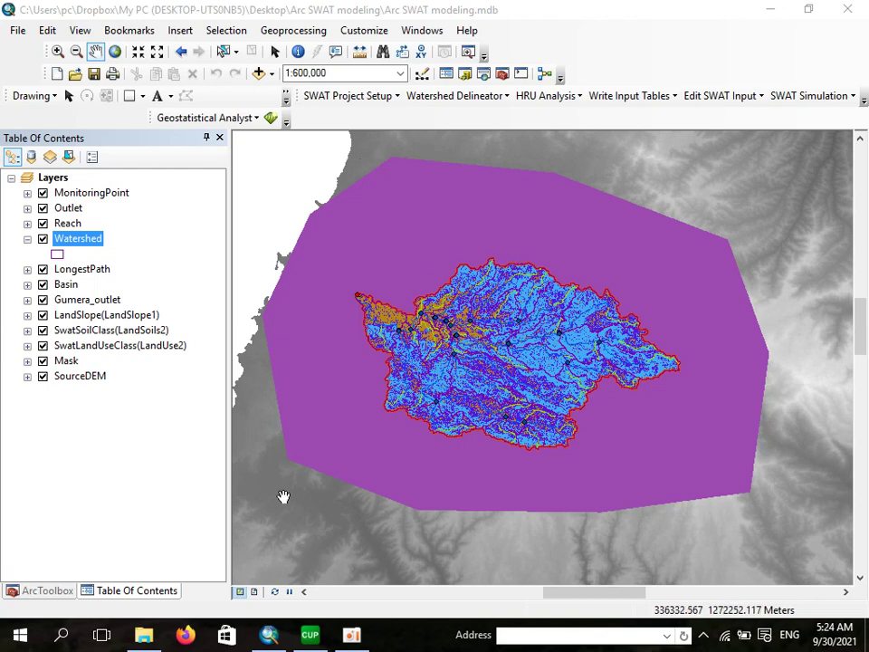
Switch to SWAT-CUP and open the Par_inf.txt calibration input in its text view.
{"action": "mouse_move", "coordinate": [310, 635]}
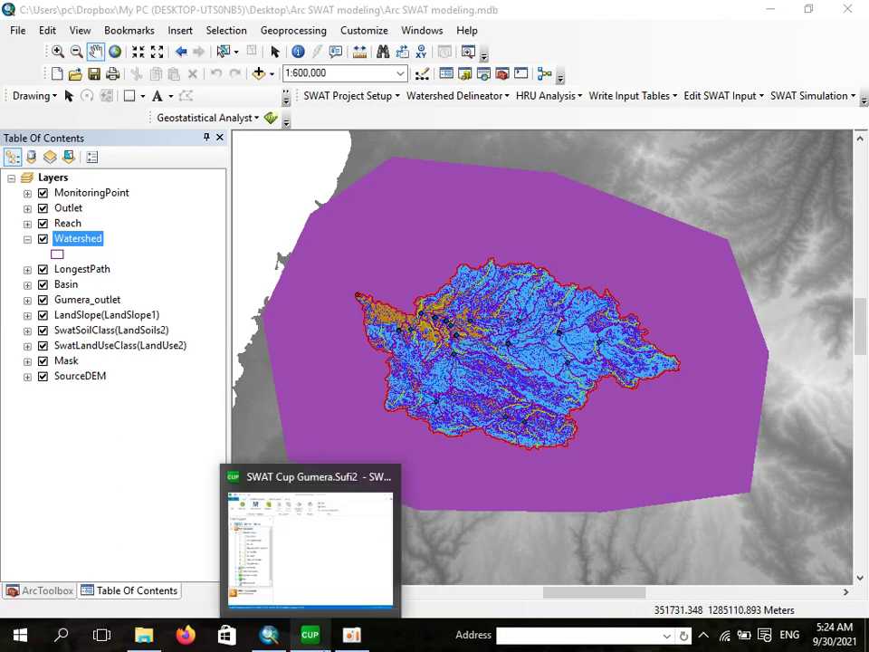
{"action": "left_click", "coordinate": [301, 574]}
{"action": "left_click", "coordinate": [191, 213]}
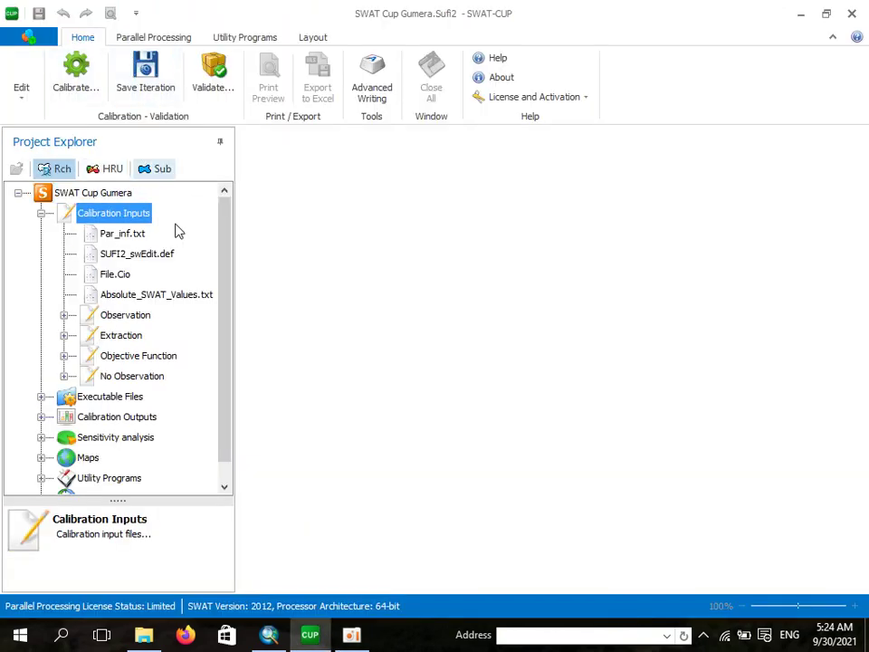
{"action": "left_click", "coordinate": [122, 234]}
{"action": "left_click", "coordinate": [109, 233]}
{"action": "double_click", "coordinate": [116, 233]}
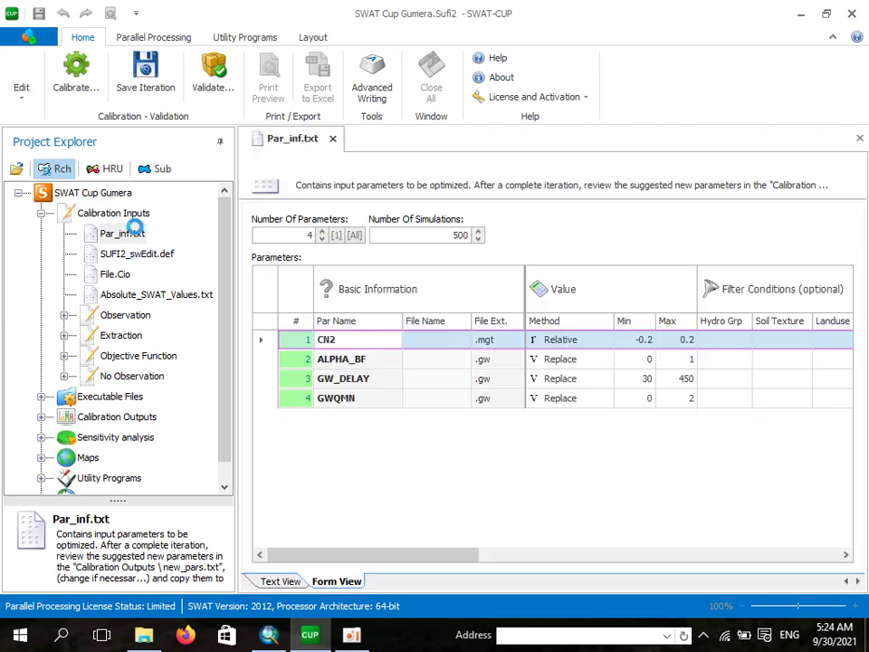
{"action": "left_click", "coordinate": [280, 581]}
Insert two blank lines above the r__CN2.mgt line in Par_inf.txt and place the cursor in the new space.
{"action": "left_click", "coordinate": [283, 256]}
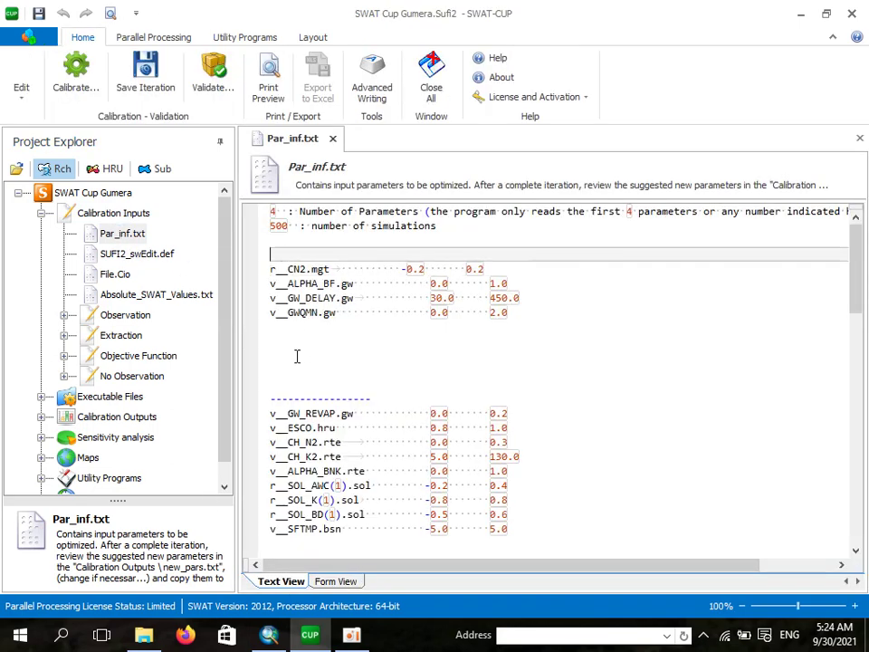
{"action": "key", "text": "Return"}
{"action": "key", "text": "Return"}
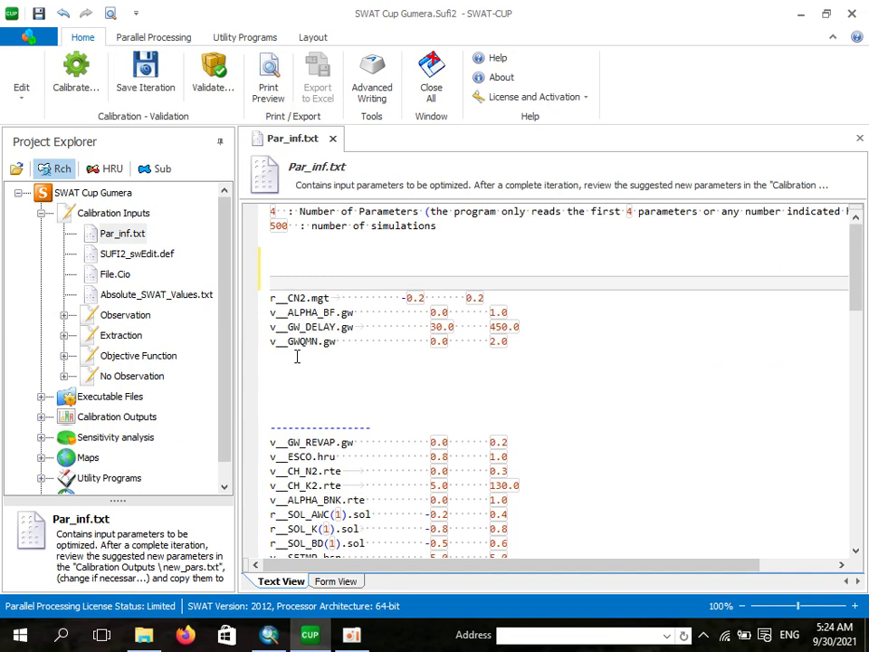
{"action": "left_click", "coordinate": [280, 266]}
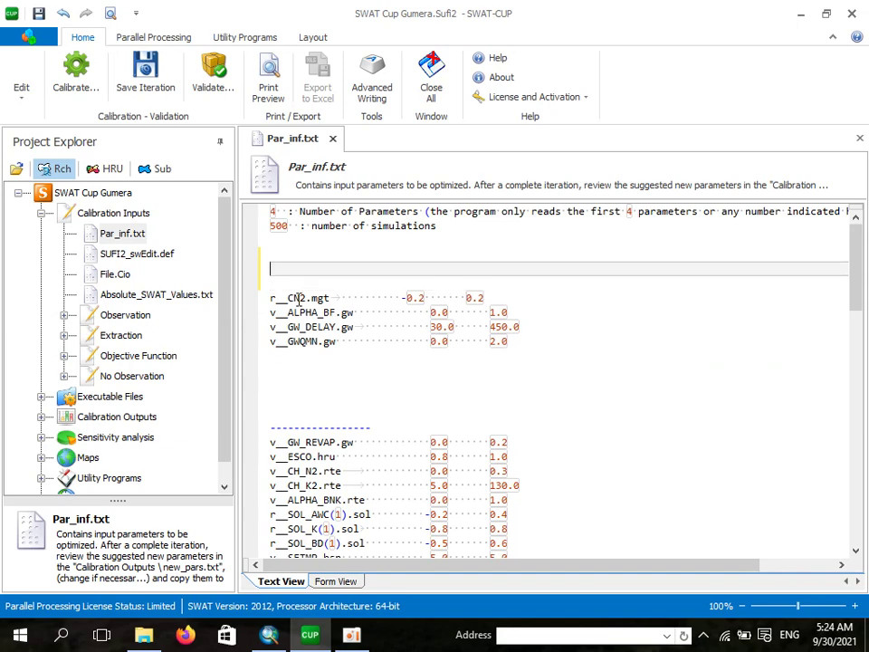
Switch to File Explorer, open Flow_parameters from the parameters folder of Data_for_Project, and copy its entire text.
{"action": "mouse_move", "coordinate": [144, 635]}
{"action": "left_click", "coordinate": [136, 574]}
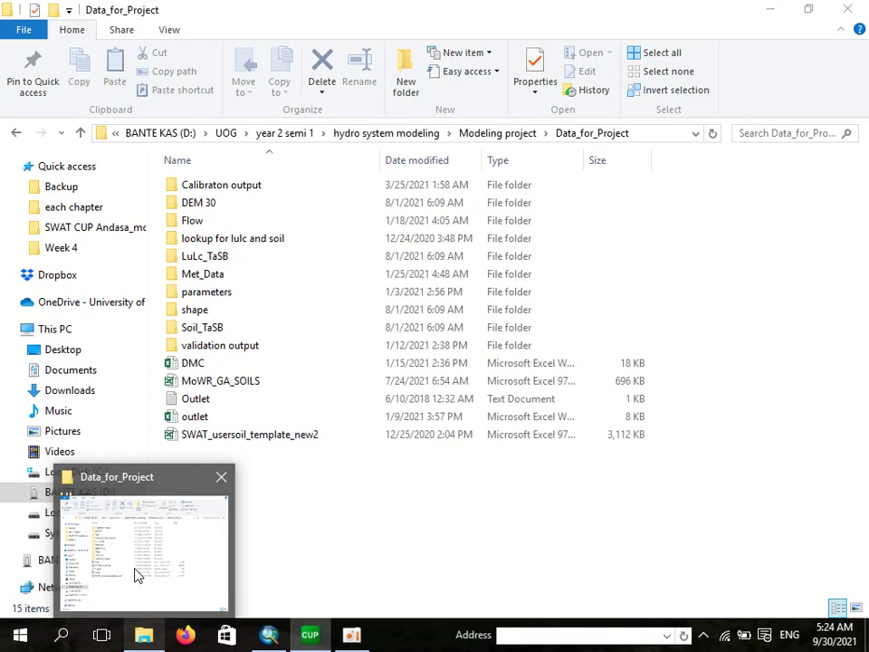
{"action": "left_click", "coordinate": [196, 296]}
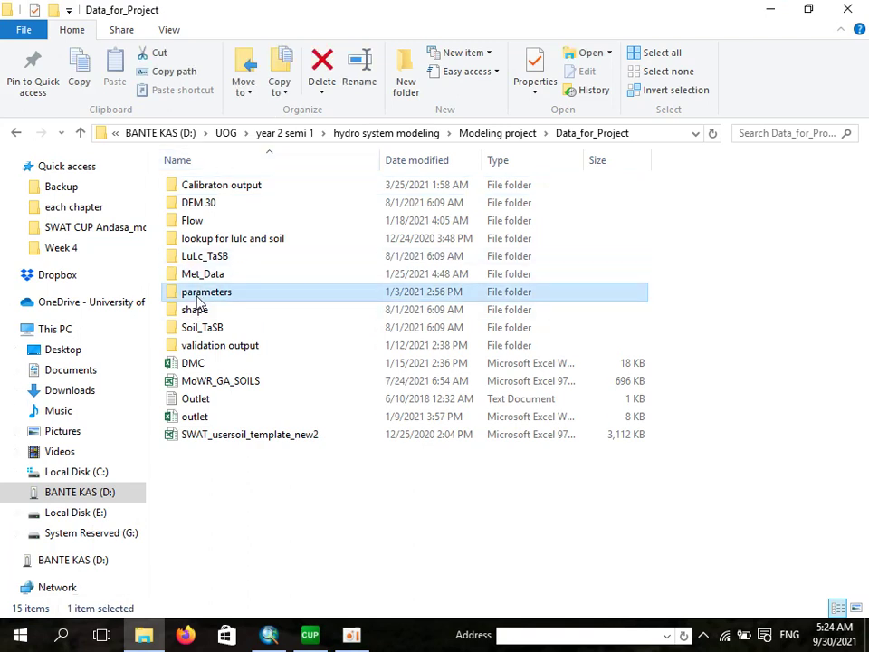
{"action": "double_click", "coordinate": [197, 299]}
{"action": "double_click", "coordinate": [227, 194]}
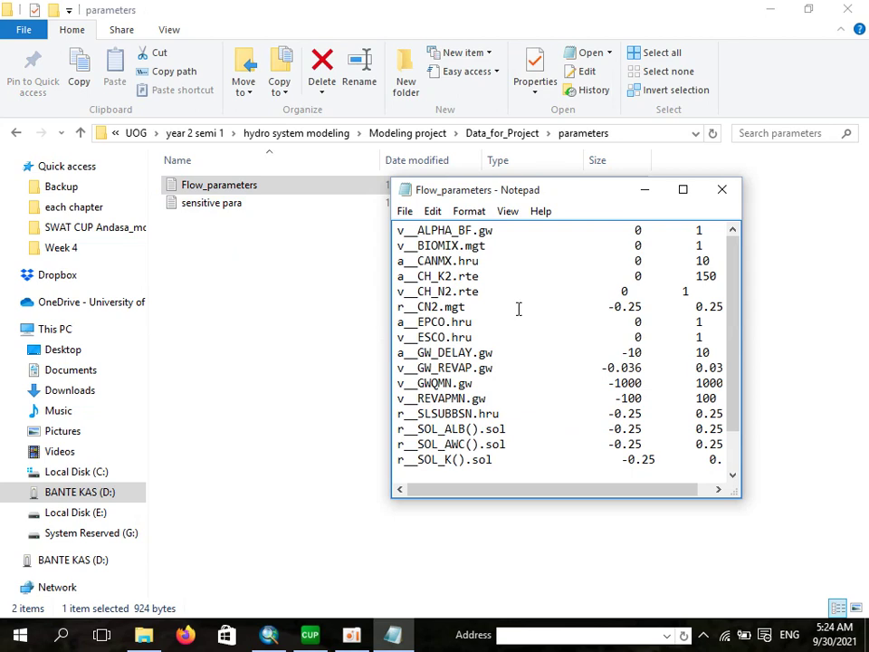
{"action": "key", "text": "ctrl+a"}
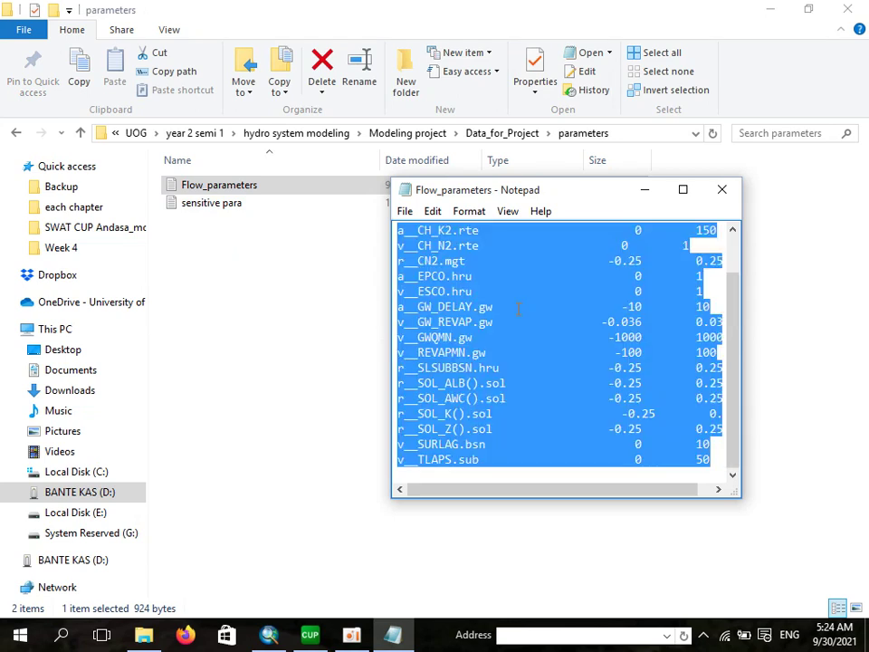
{"action": "right_click", "coordinate": [475, 324]}
{"action": "left_click", "coordinate": [542, 385]}
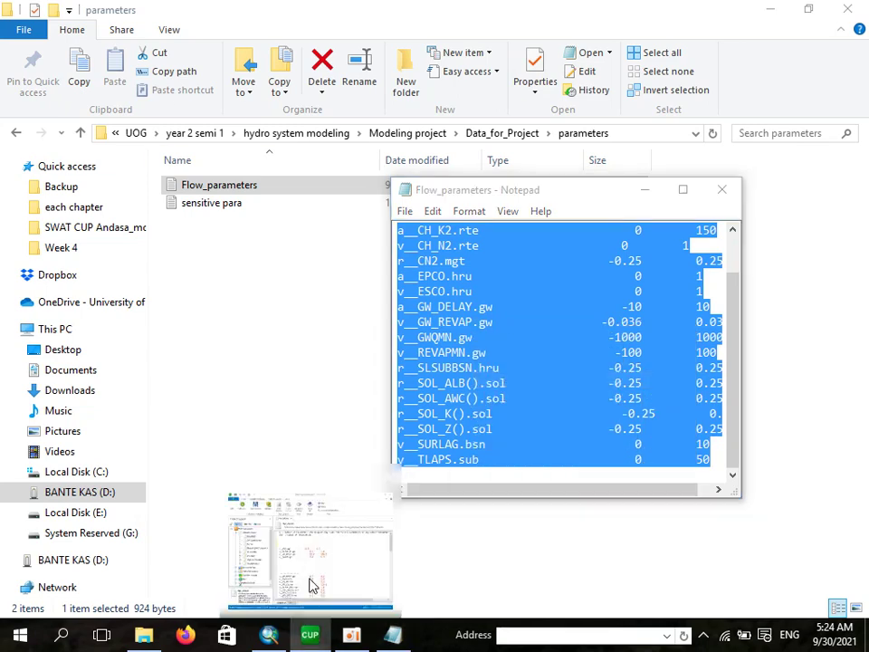
Switch to SWAT-CUP, paste the copied flow parameters above the existing parameter list, and delete the extra blank line before them.
{"action": "left_click", "coordinate": [310, 586]}
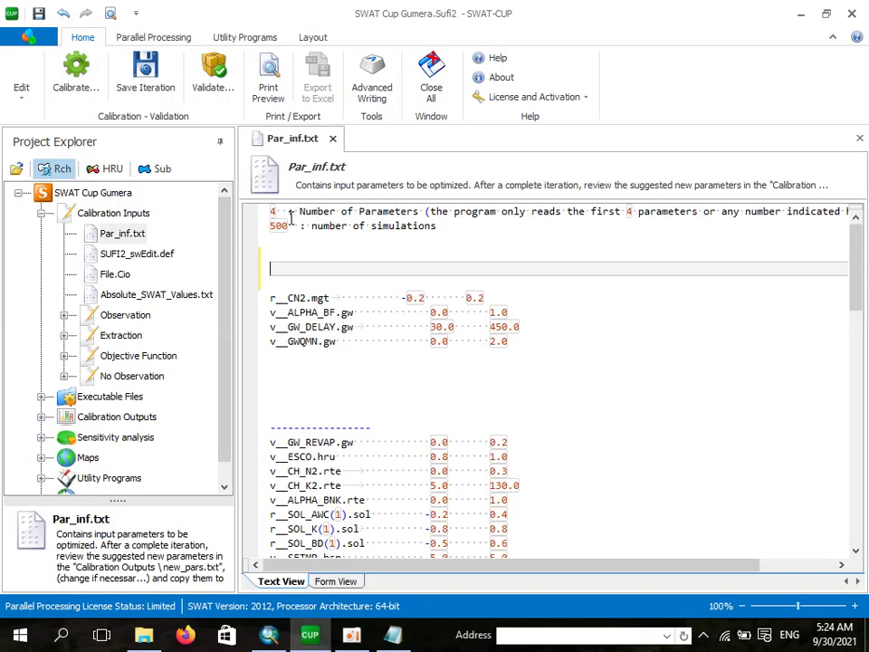
{"action": "right_click", "coordinate": [274, 268]}
{"action": "left_click", "coordinate": [330, 321]}
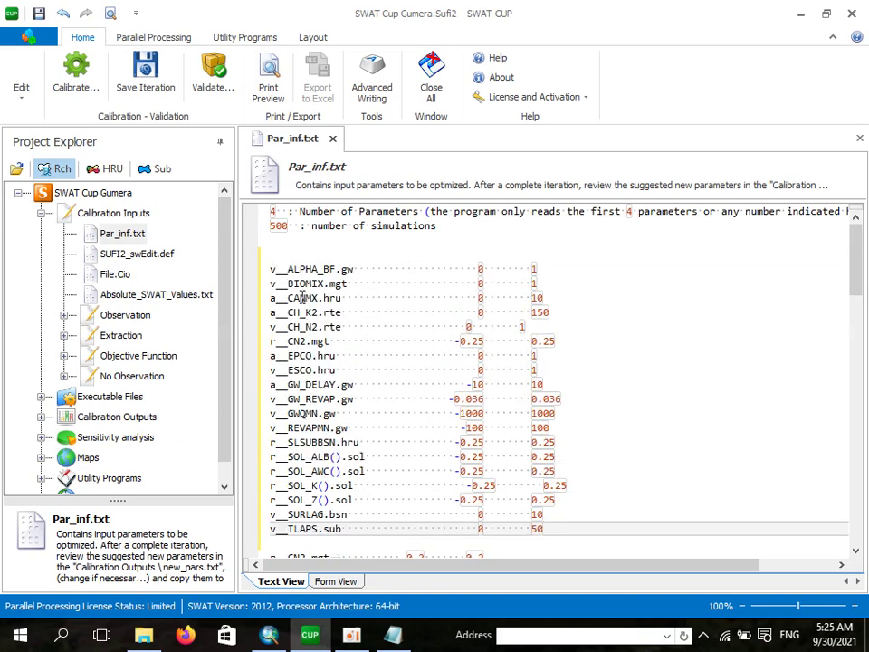
{"action": "left_click", "coordinate": [275, 256]}
{"action": "key", "text": "Delete"}
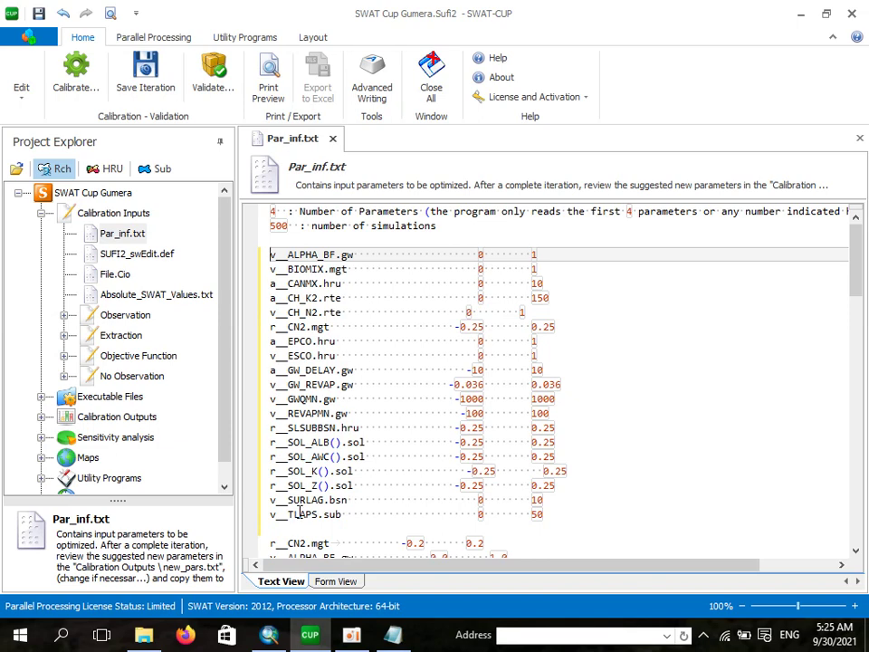
Set the number of parameters to 19 and the number of simulations to 20 in Par_inf.txt.
{"action": "left_click", "coordinate": [271, 212]}
{"action": "key", "text": "Delete"}
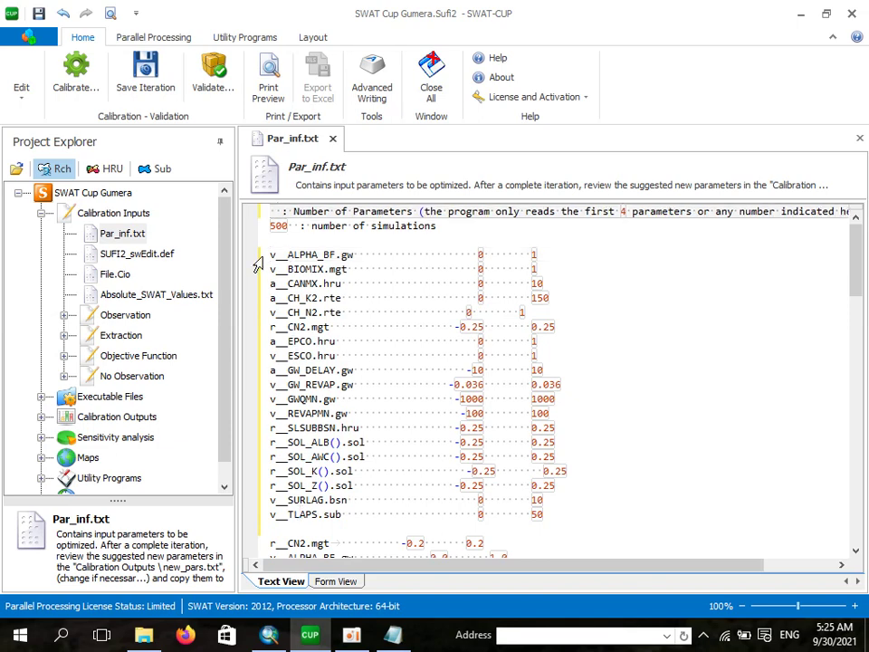
{"action": "type", "text": "19"}
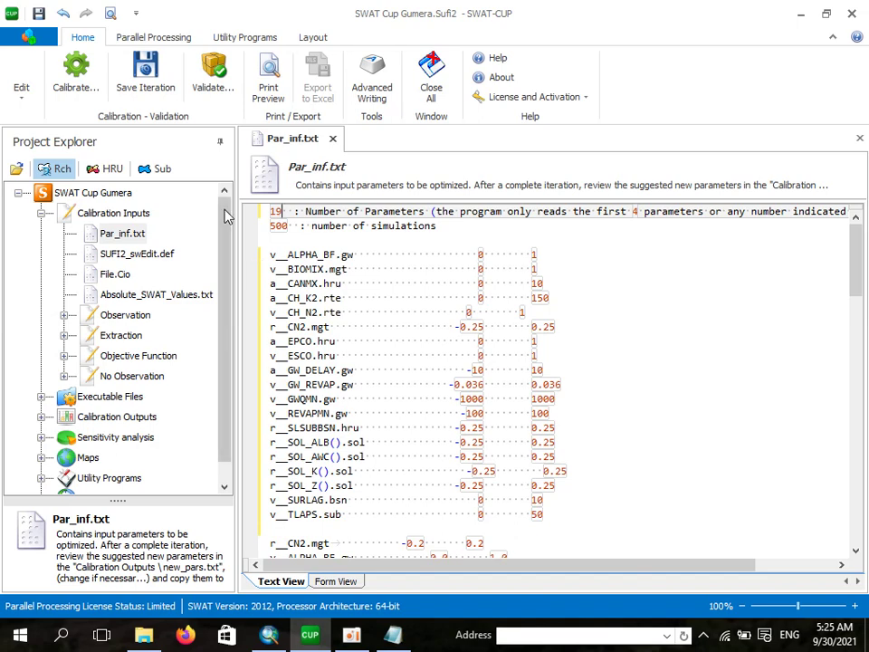
{"action": "left_click", "coordinate": [283, 226]}
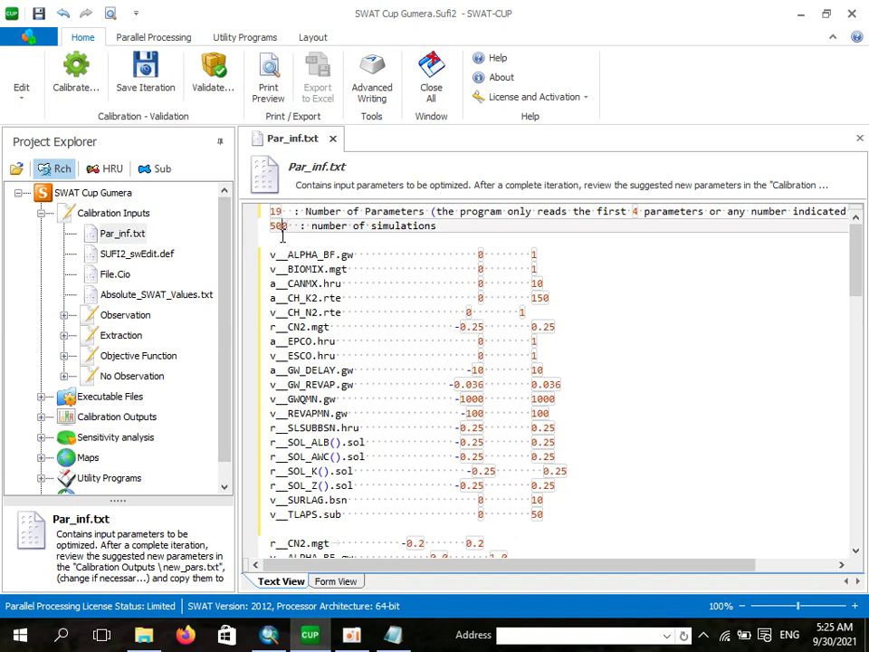
{"action": "key", "text": "BackSpace"}
{"action": "key", "text": "BackSpace"}
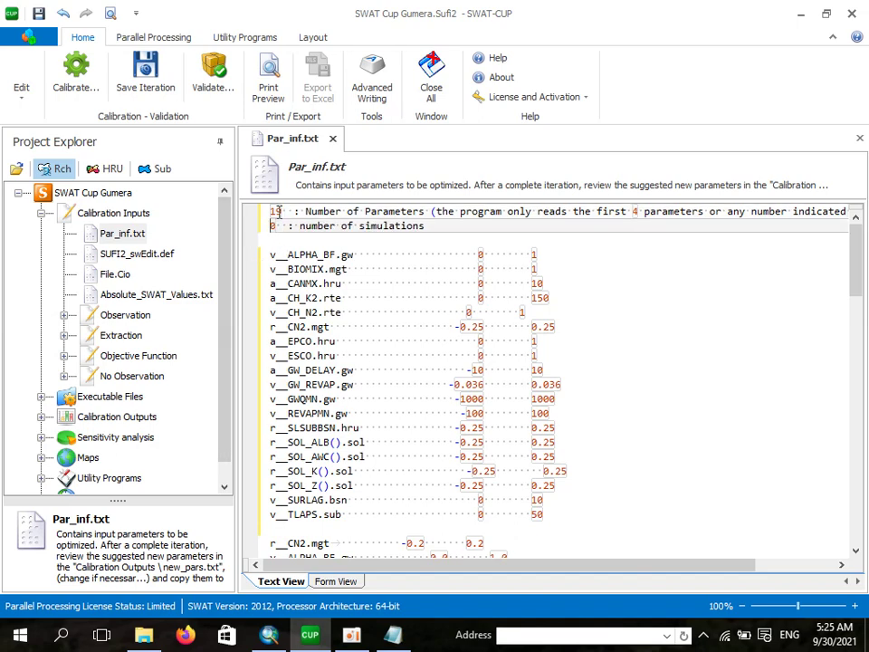
{"action": "type", "text": "2"}
Review the header counts and the pasted parameters of Par_inf.txt in both the text view and the form view.
{"action": "left_click", "coordinate": [364, 211]}
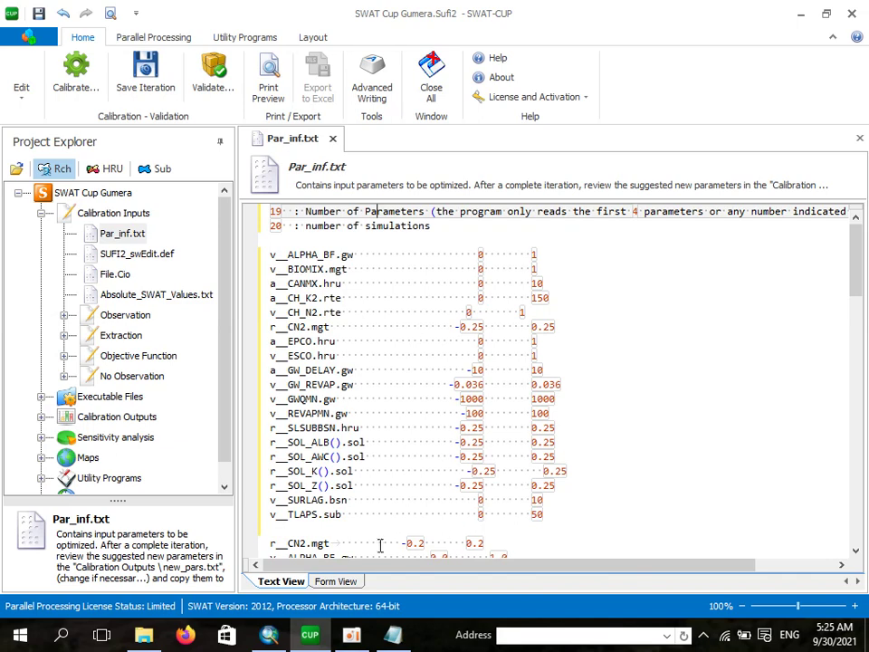
{"action": "left_click", "coordinate": [343, 544]}
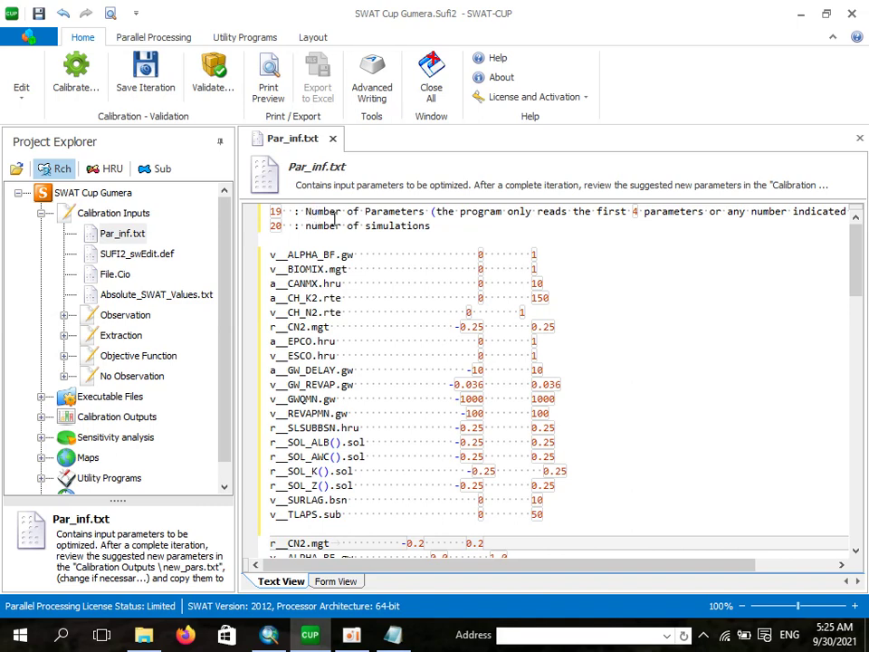
{"action": "left_click", "coordinate": [384, 230]}
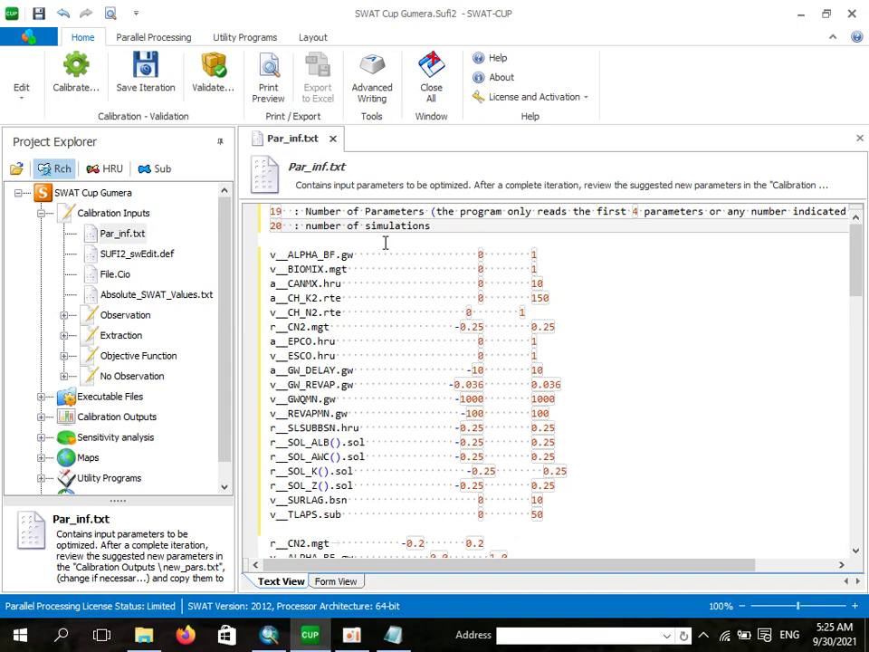
{"action": "left_click", "coordinate": [425, 214]}
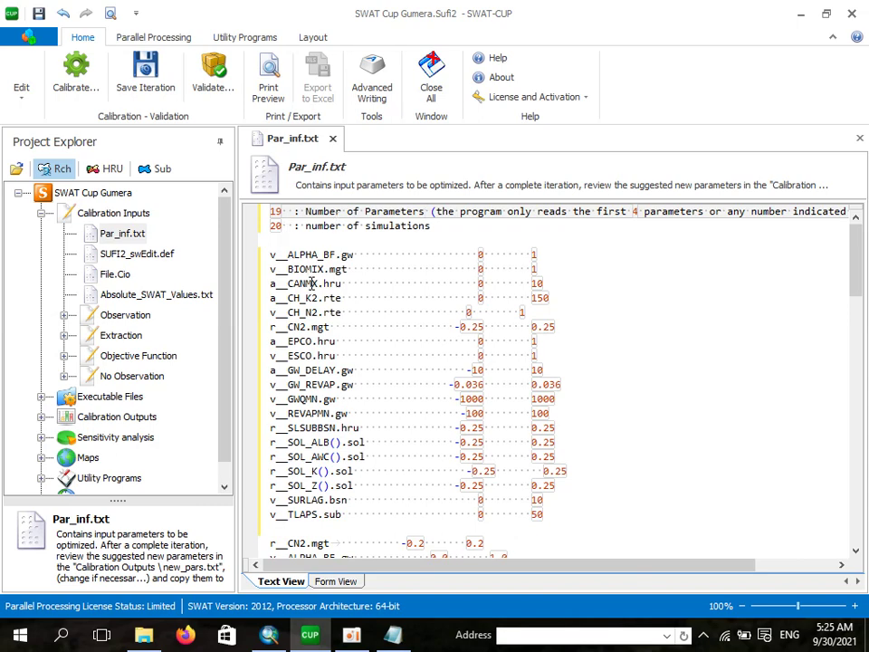
{"action": "left_click", "coordinate": [314, 255]}
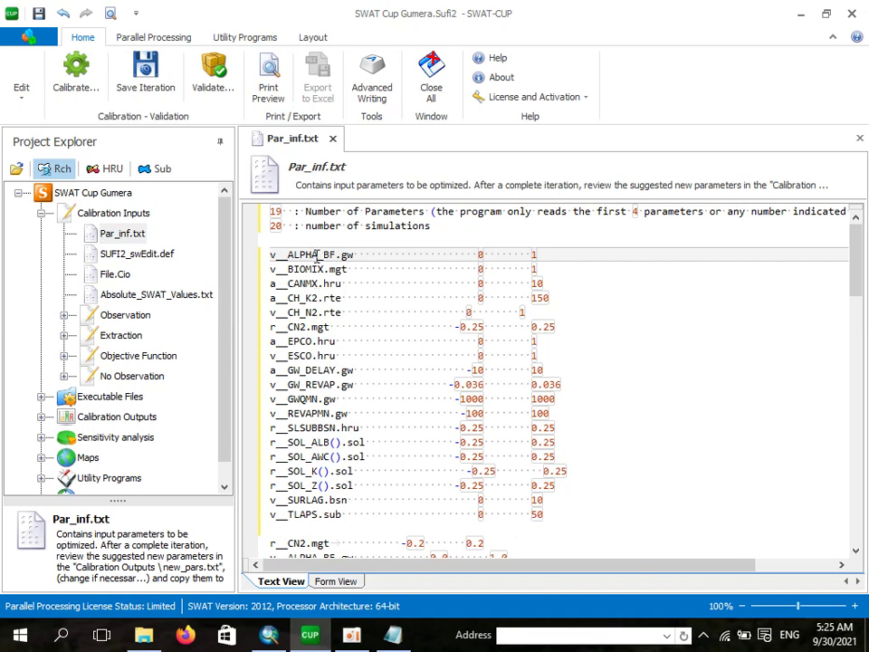
{"action": "left_click", "coordinate": [281, 211]}
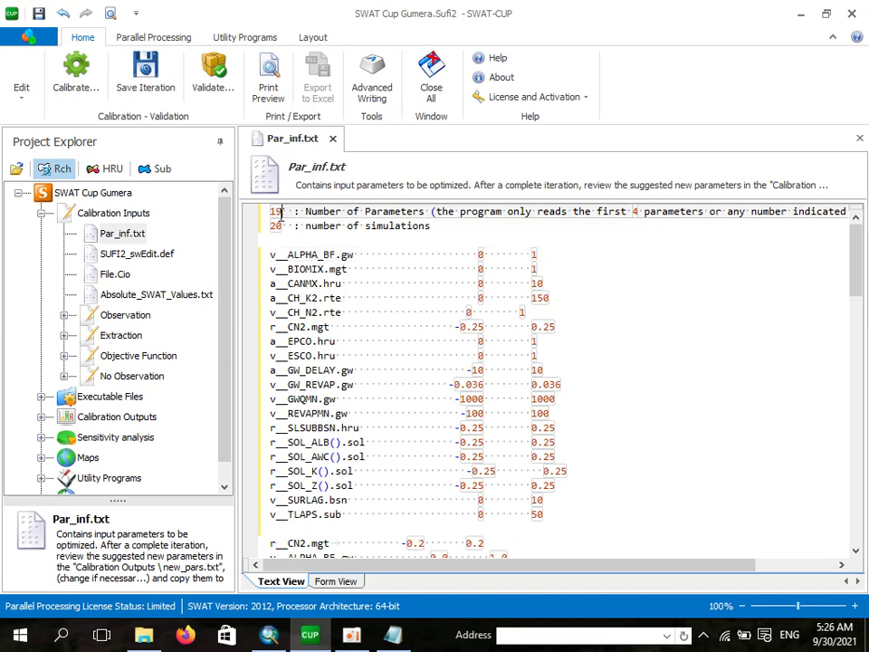
{"action": "left_click", "coordinate": [343, 582]}
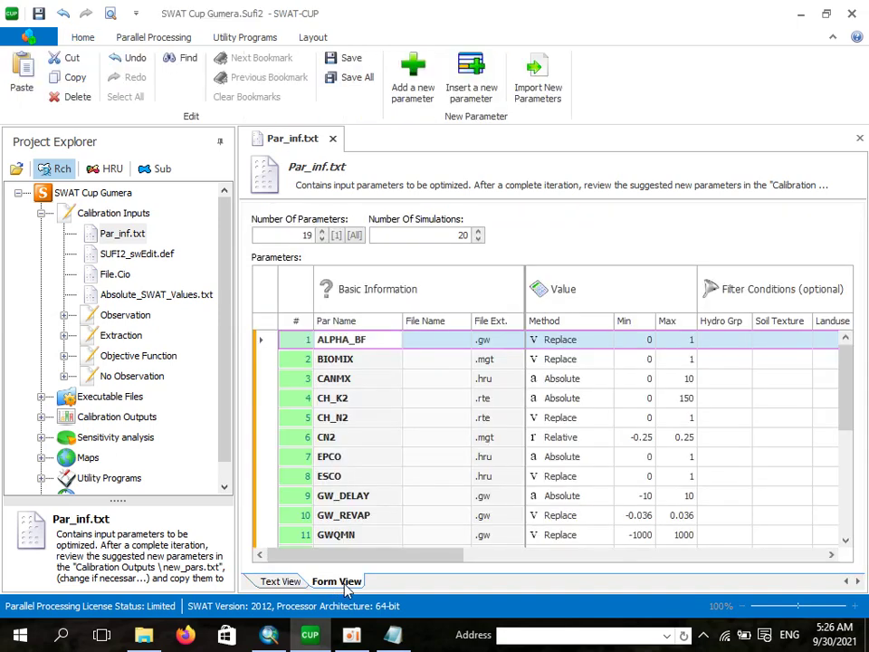
{"action": "scroll", "coordinate": [371, 481], "scroll_direction": "down", "scroll_amount": 1}
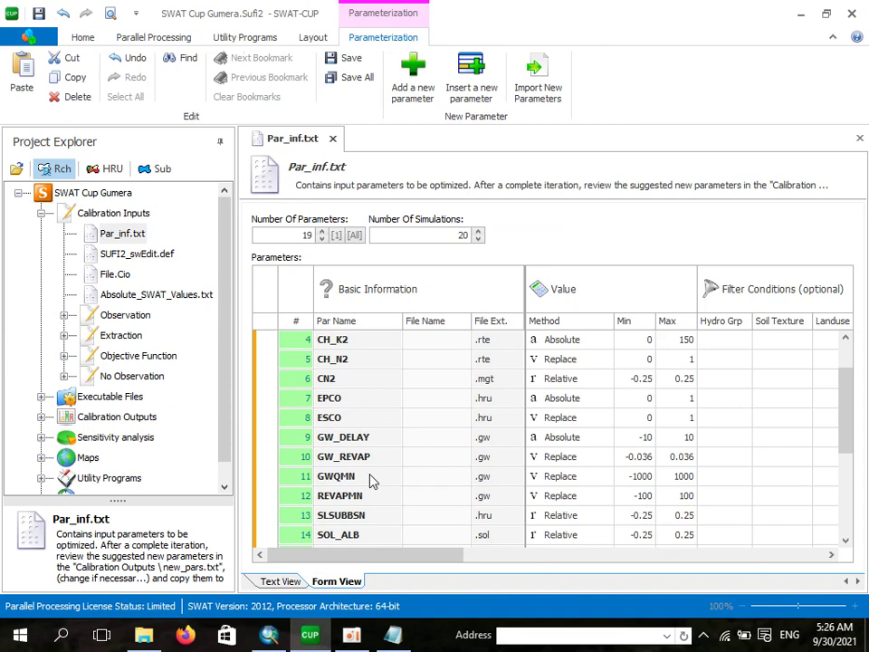
Check the listed parameters in the form view of Par_inf.txt, and save and close the file from the text view.
{"action": "scroll", "coordinate": [372, 480], "scroll_direction": "down", "scroll_amount": 3}
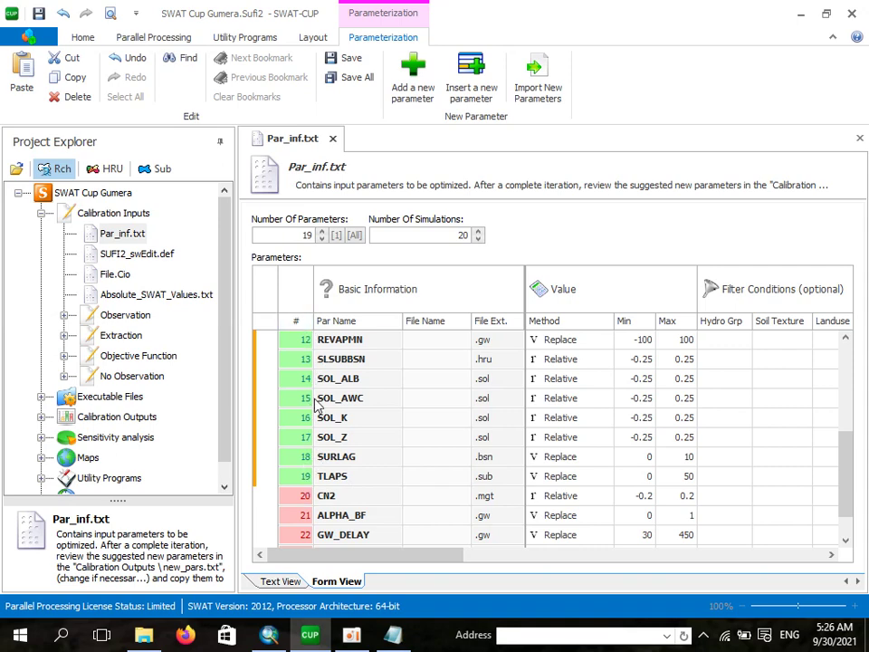
{"action": "scroll", "coordinate": [317, 408], "scroll_direction": "up", "scroll_amount": 4}
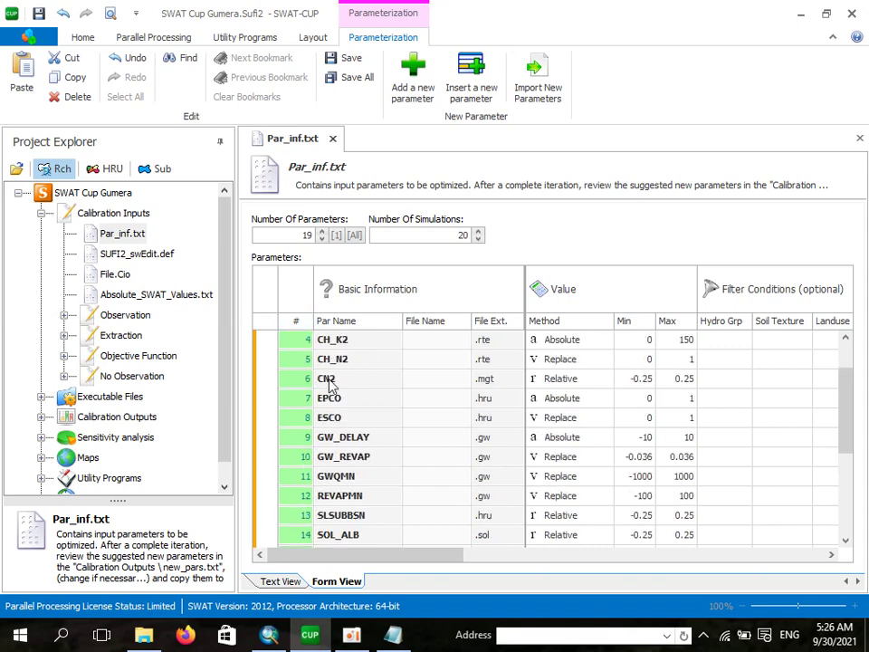
{"action": "scroll", "coordinate": [331, 380], "scroll_direction": "down", "scroll_amount": 4}
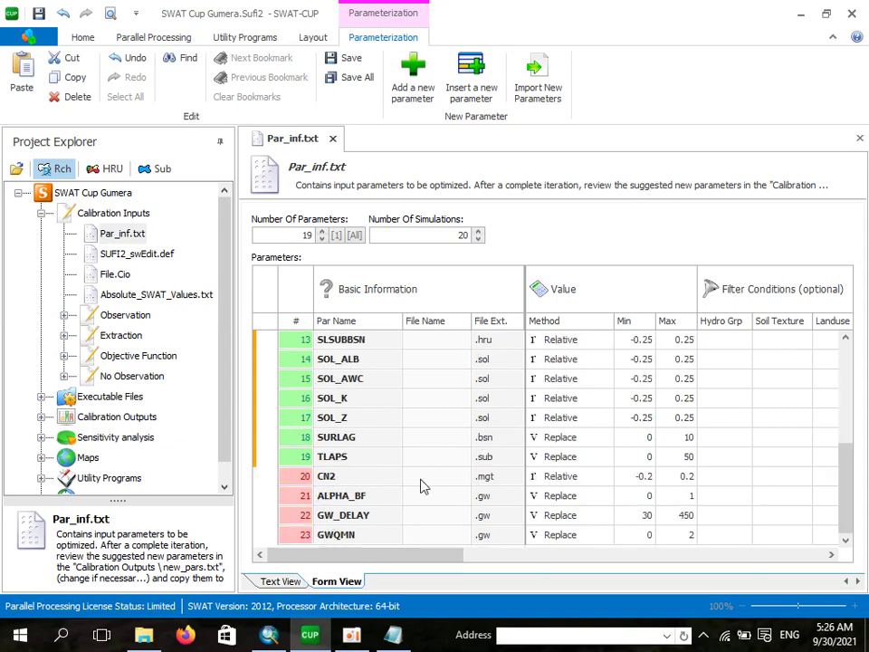
{"action": "left_click", "coordinate": [282, 581]}
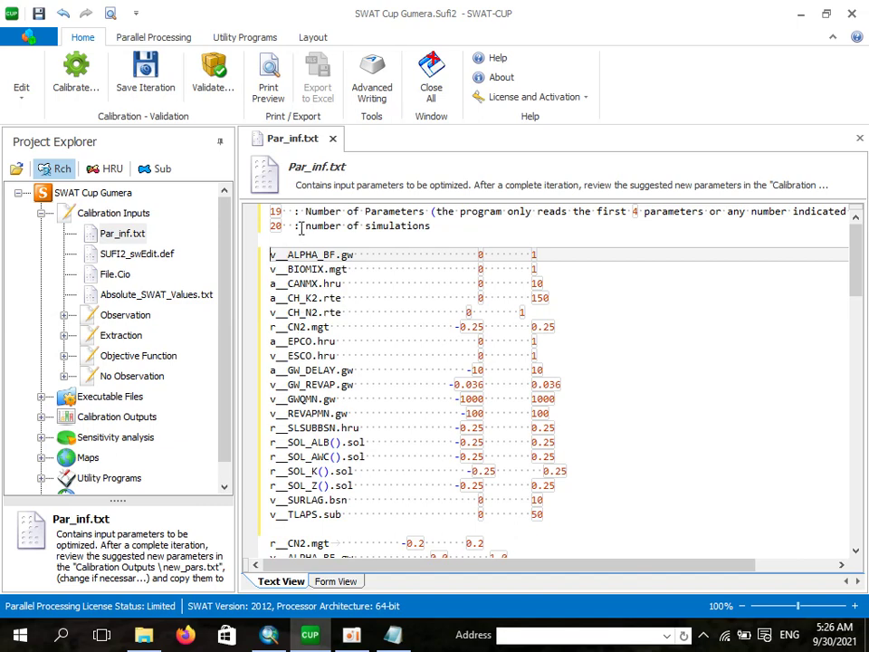
{"action": "left_click", "coordinate": [334, 138]}
{"action": "left_click", "coordinate": [373, 344]}
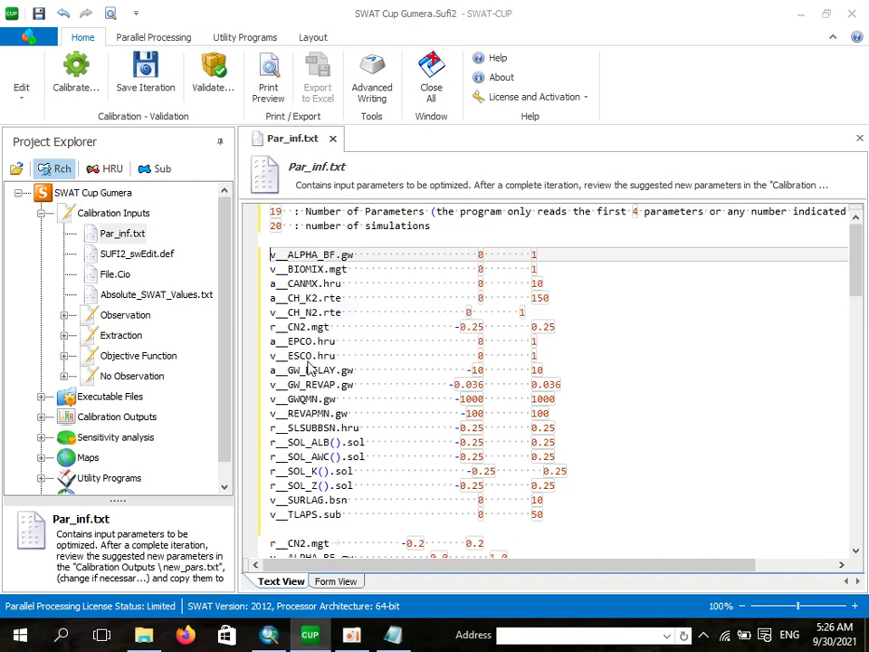
Open SUFI2_swEdit.def from the calibration inputs, set the ending simulation number to 20, and save and close the file.
{"action": "left_click", "coordinate": [134, 261]}
{"action": "double_click", "coordinate": [134, 257]}
{"action": "left_click", "coordinate": [319, 212]}
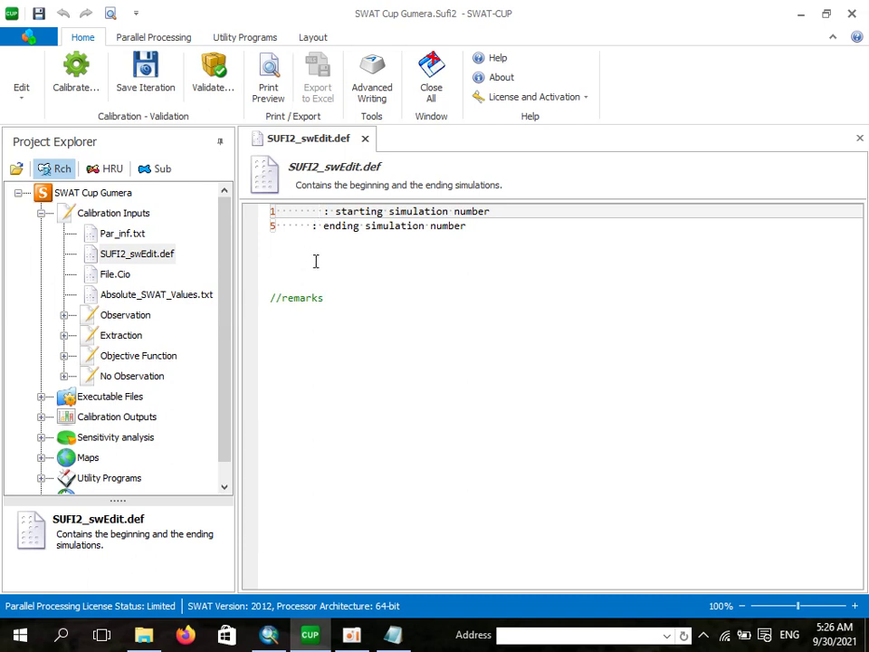
{"action": "double_click", "coordinate": [272, 227]}
{"action": "key", "text": "Delete"}
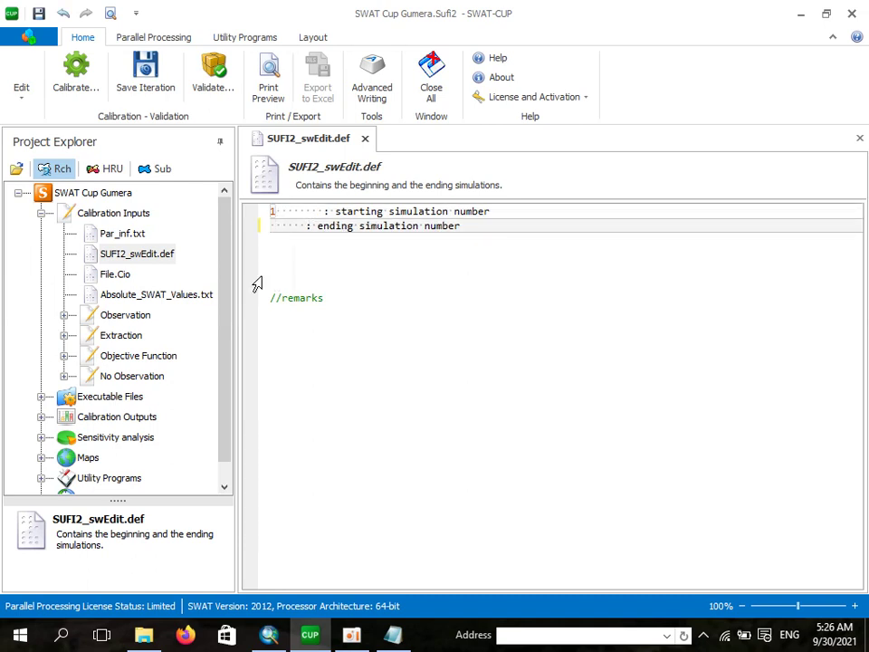
{"action": "type", "text": "20"}
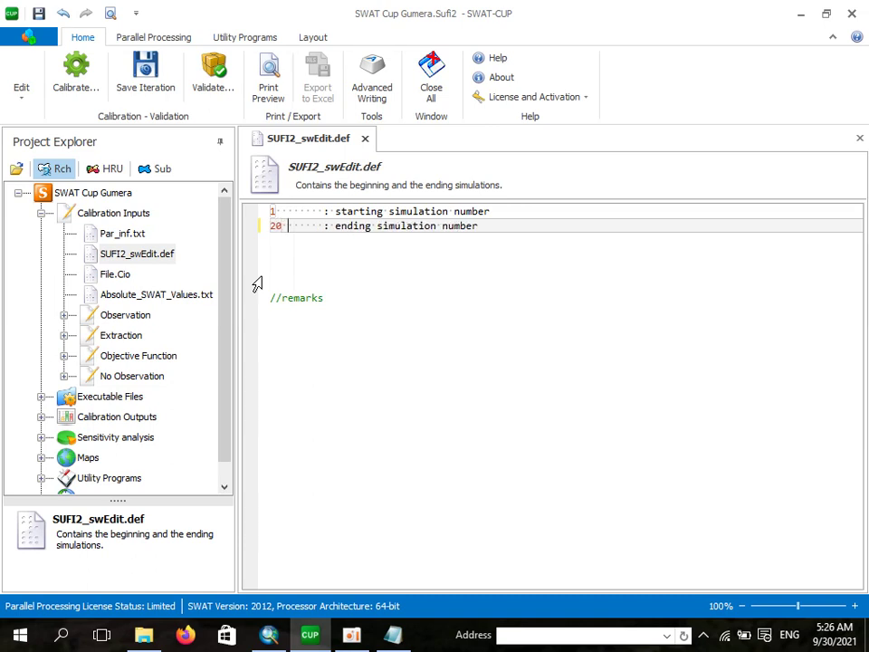
{"action": "left_click", "coordinate": [380, 256]}
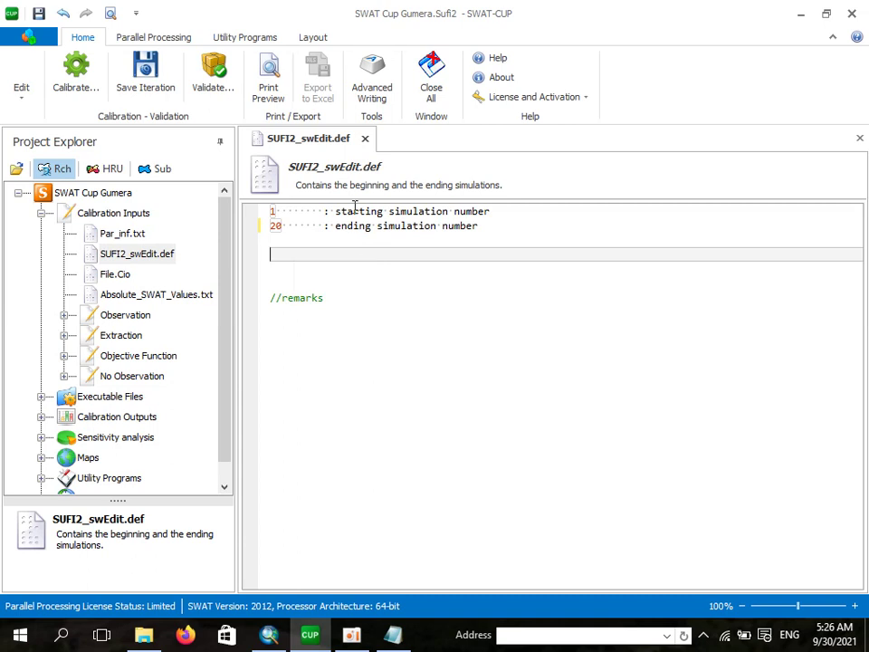
{"action": "left_click", "coordinate": [365, 138]}
{"action": "left_click", "coordinate": [359, 337]}
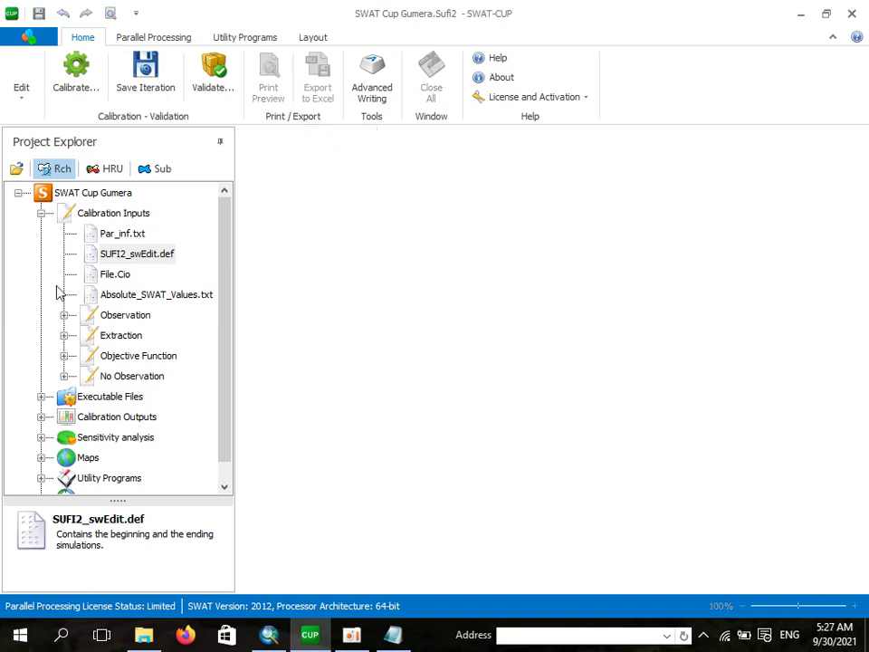
Open File.Cio and review its simulation years and other SWAT settings, closing the file when done.
{"action": "double_click", "coordinate": [115, 274]}
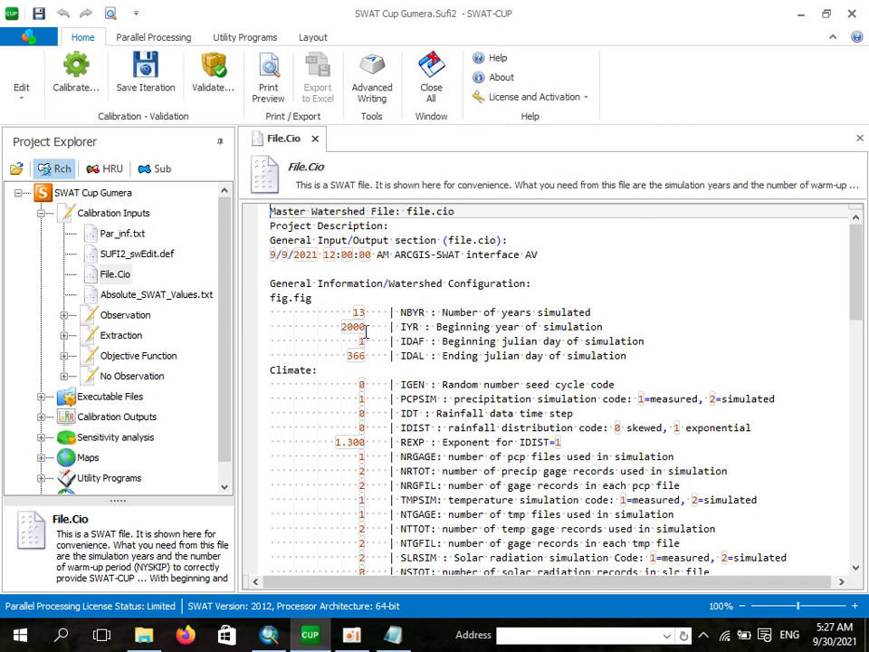
{"action": "scroll", "coordinate": [387, 443], "scroll_direction": "down", "scroll_amount": 1}
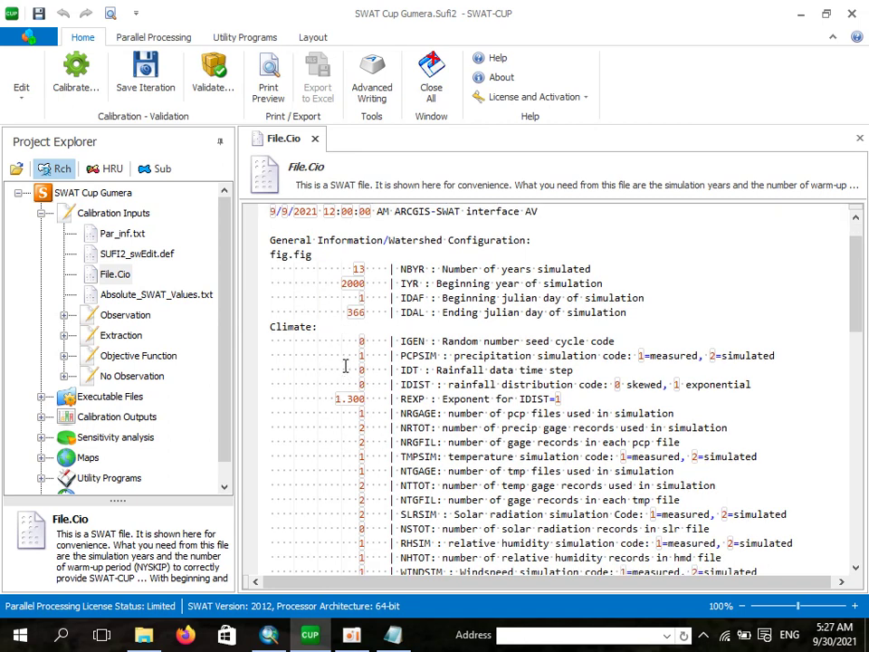
{"action": "scroll", "coordinate": [345, 366], "scroll_direction": "up", "scroll_amount": 1}
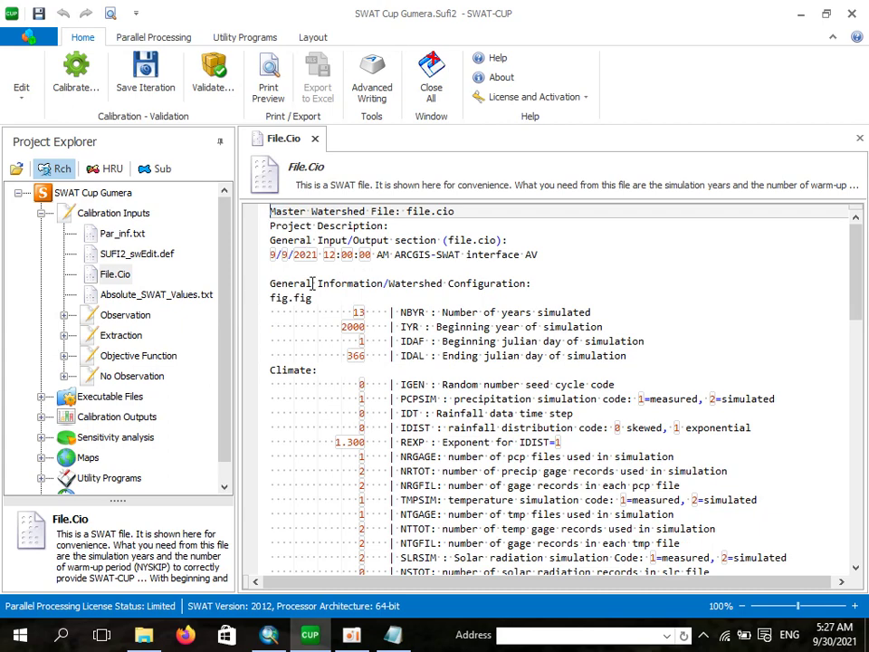
{"action": "scroll", "coordinate": [374, 396], "scroll_direction": "down", "scroll_amount": 12}
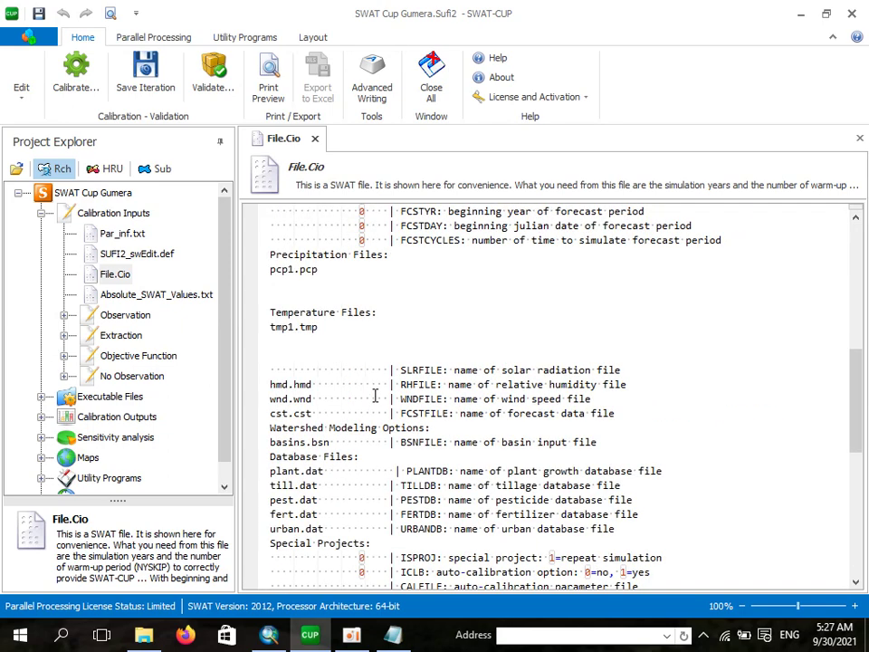
{"action": "left_click", "coordinate": [315, 138]}
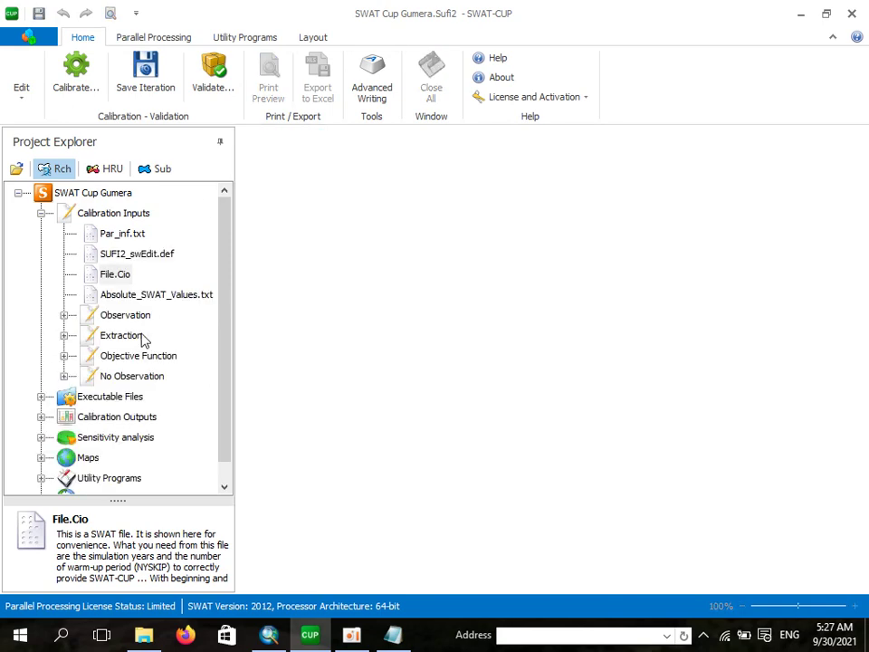
Open Absolute_SWAT_Values.txt, look through the absolute minimum and maximum parameter ranges, and close the file.
{"action": "double_click", "coordinate": [127, 294]}
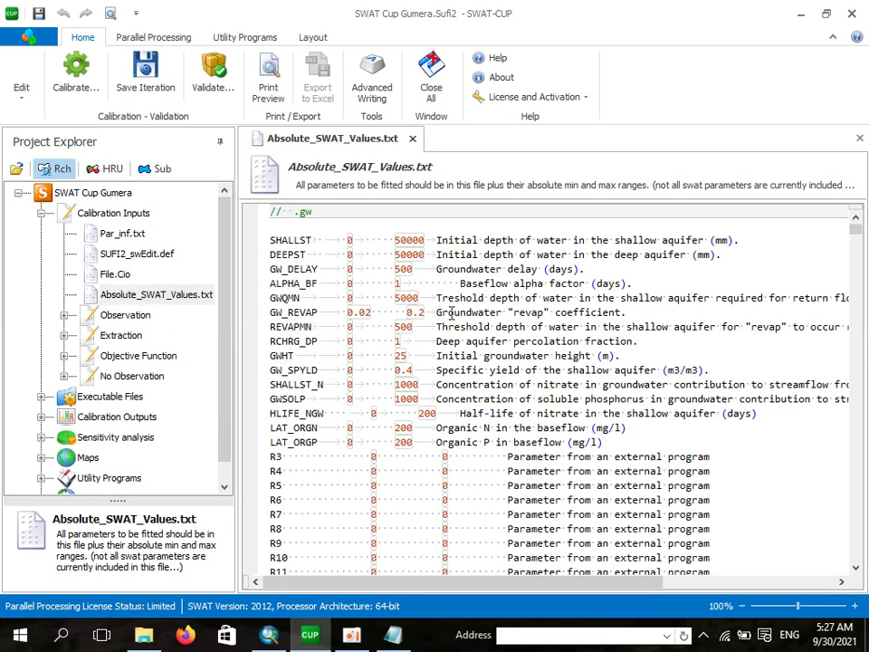
{"action": "scroll", "coordinate": [310, 406], "scroll_direction": "down", "scroll_amount": 20}
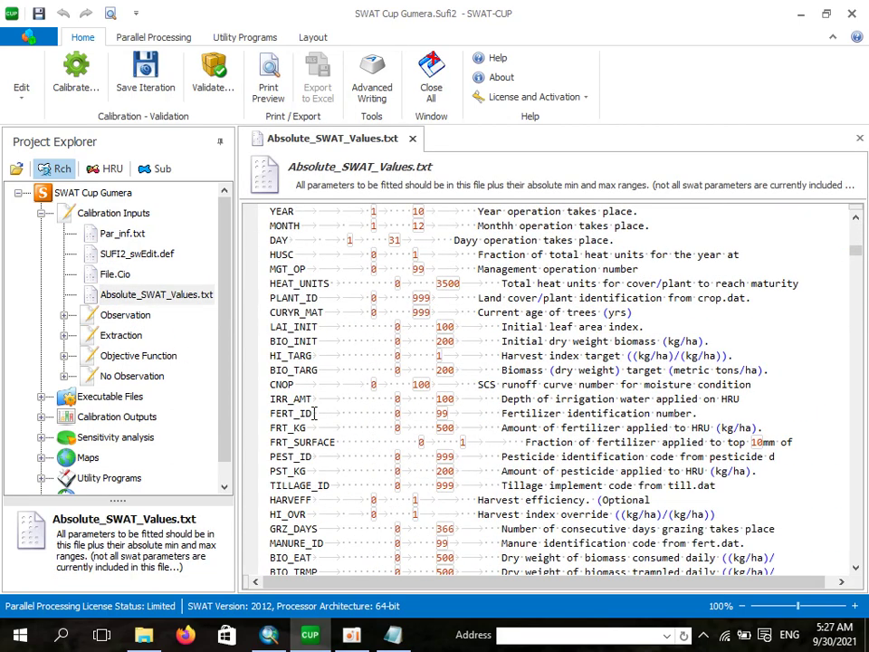
{"action": "left_click", "coordinate": [412, 139]}
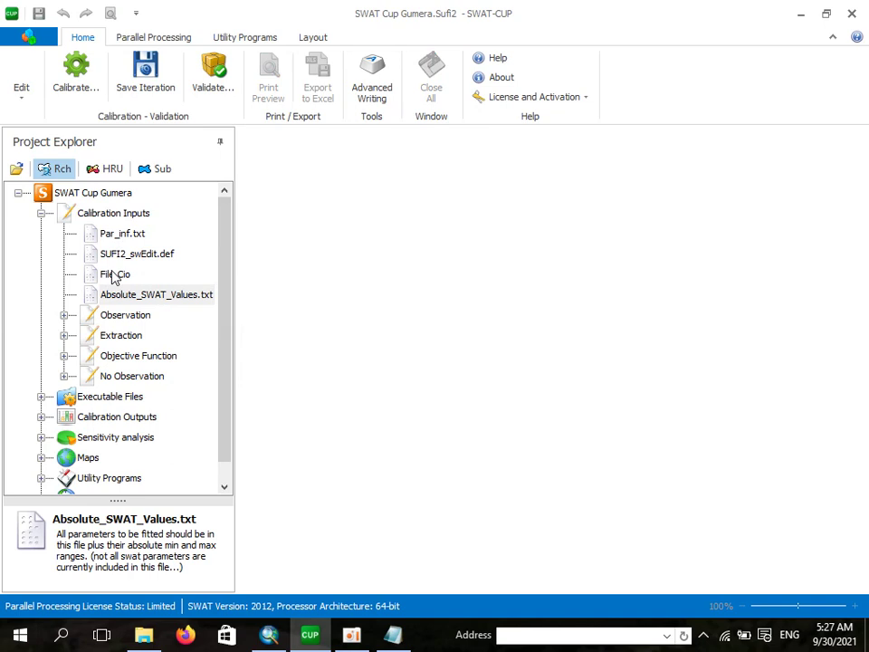
Open Observed_rch.txt from the Observation inputs and set the number of observed variables to 1.
{"action": "left_click", "coordinate": [65, 316]}
{"action": "left_click", "coordinate": [116, 317]}
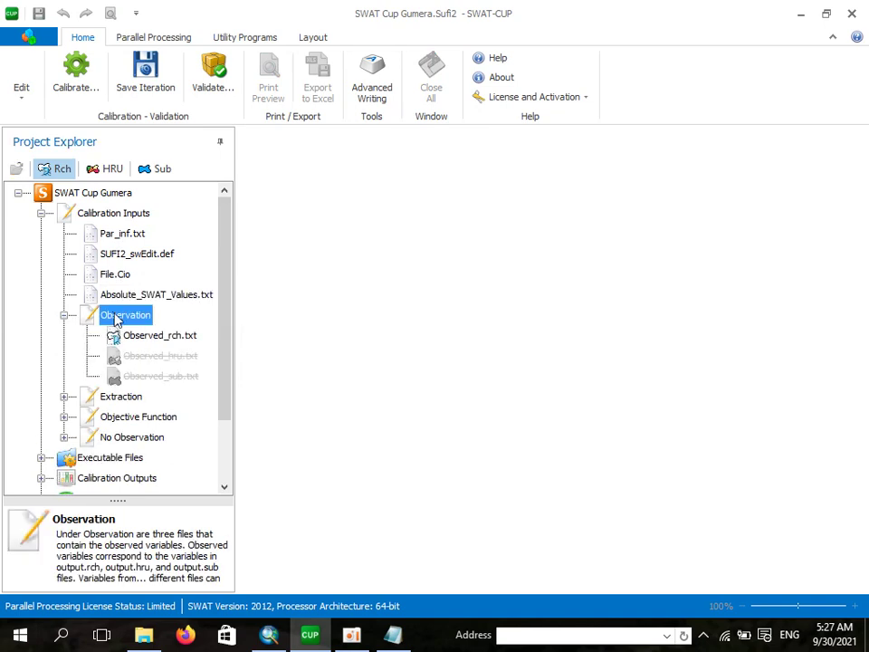
{"action": "left_click", "coordinate": [54, 170]}
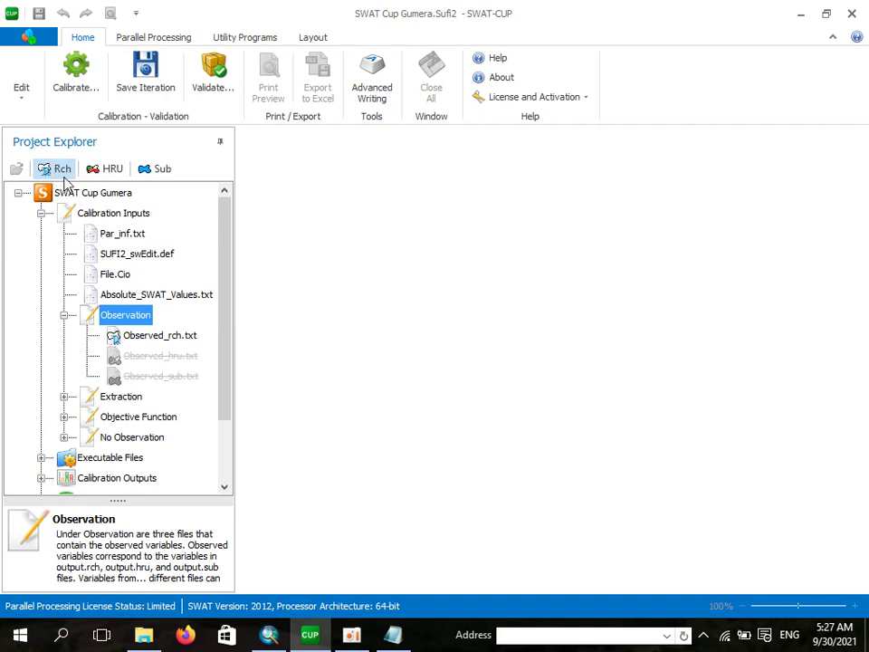
{"action": "left_click", "coordinate": [152, 336]}
{"action": "double_click", "coordinate": [152, 336]}
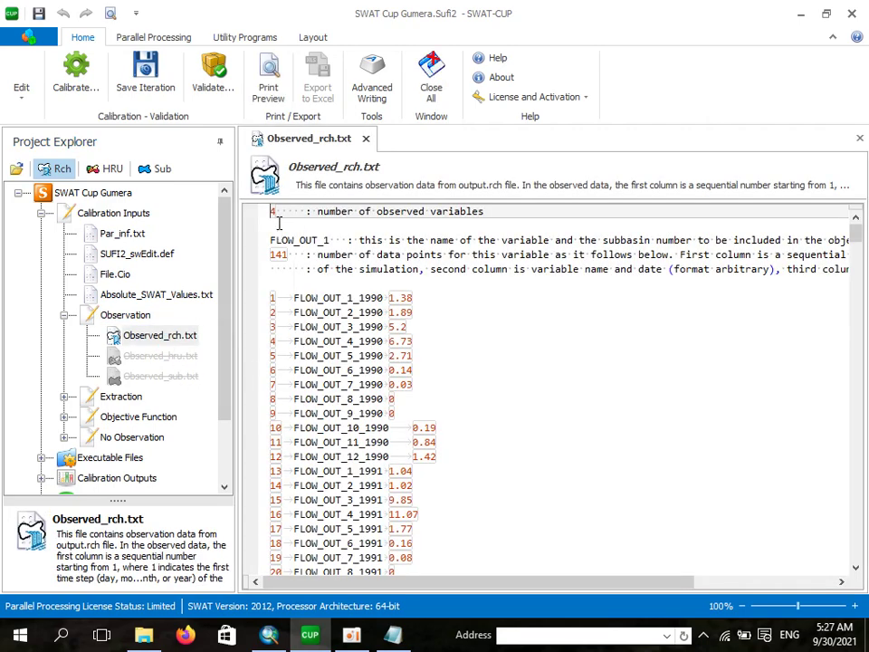
{"action": "type", "text": "1"}
{"action": "left_click", "coordinate": [451, 255]}
{"action": "left_click", "coordinate": [491, 281]}
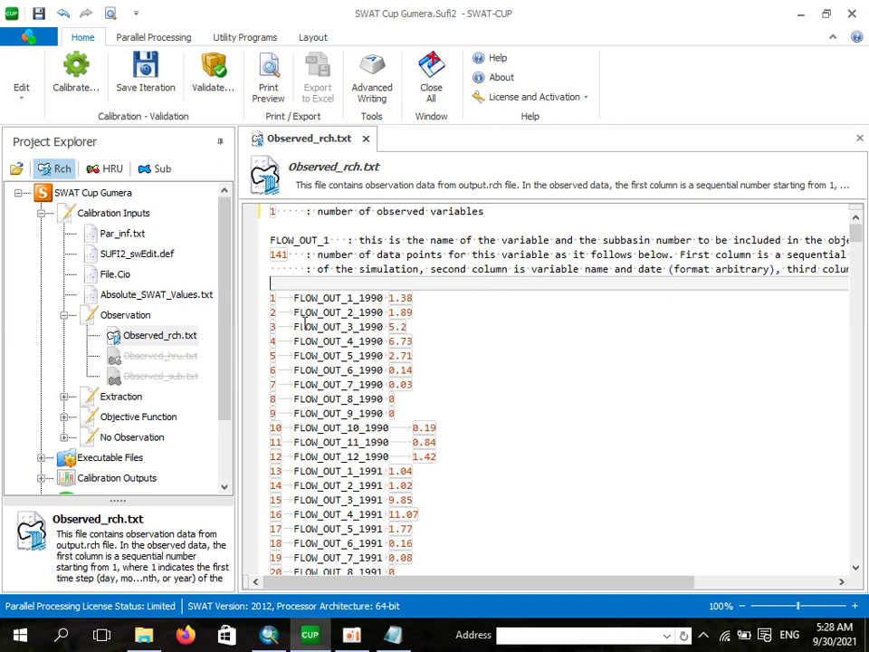
{"action": "scroll", "coordinate": [304, 324], "scroll_direction": "down", "scroll_amount": 1}
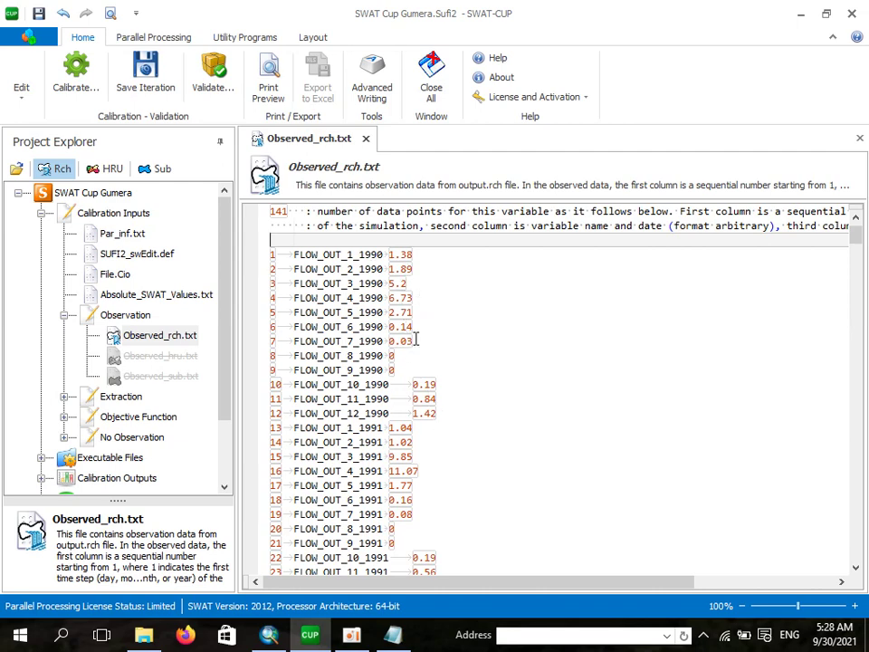
{"action": "scroll", "coordinate": [412, 340], "scroll_direction": "up", "scroll_amount": 1}
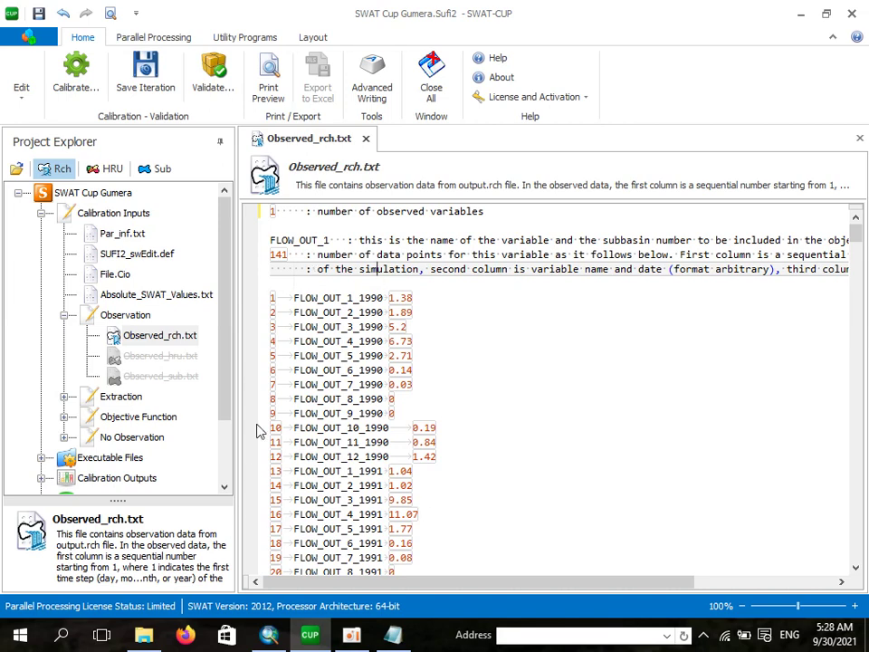
Open a new File Explorer window and browse to MSc data materials, MSc Thesis, data, stream flow and sediment data on drive E.
{"action": "left_click", "coordinate": [147, 637]}
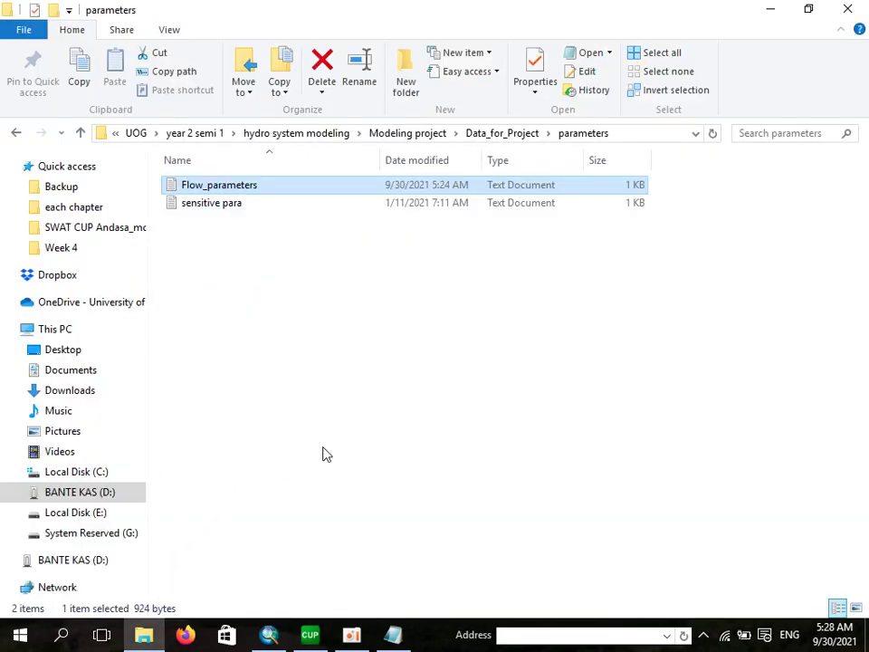
{"action": "key", "text": "super+e"}
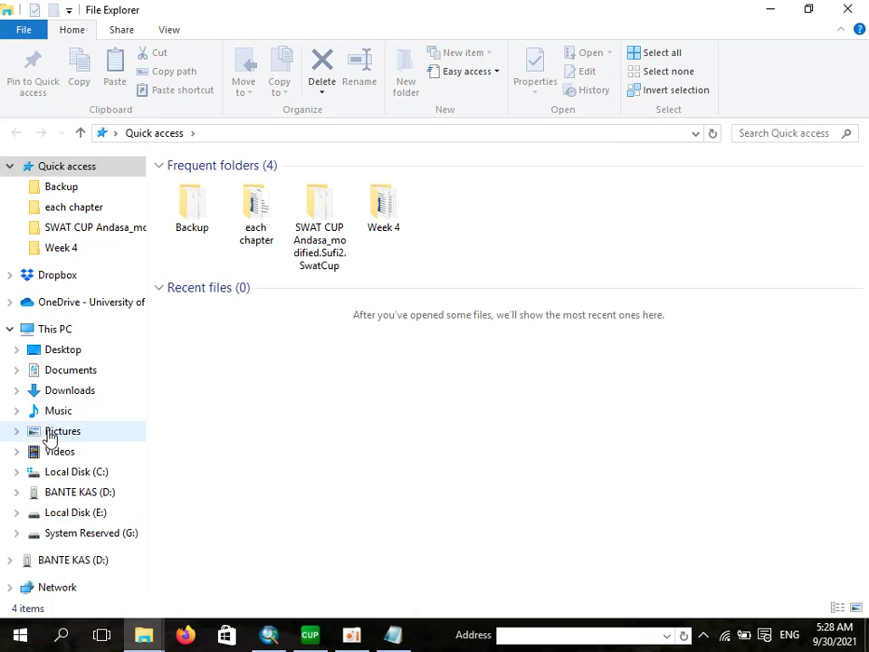
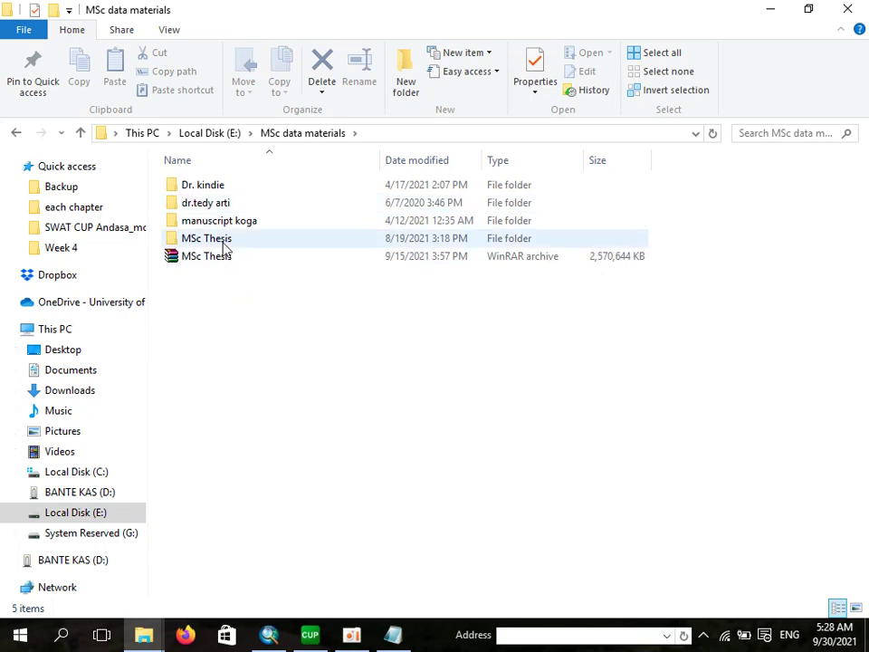
{"action": "double_click", "coordinate": [219, 240]}
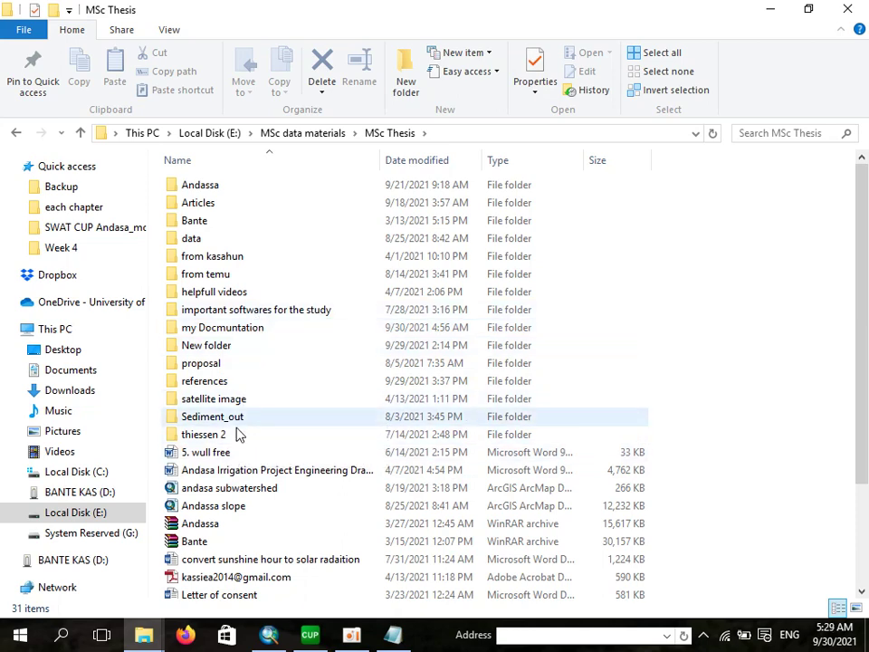
{"action": "left_click", "coordinate": [205, 240]}
{"action": "double_click", "coordinate": [206, 242]}
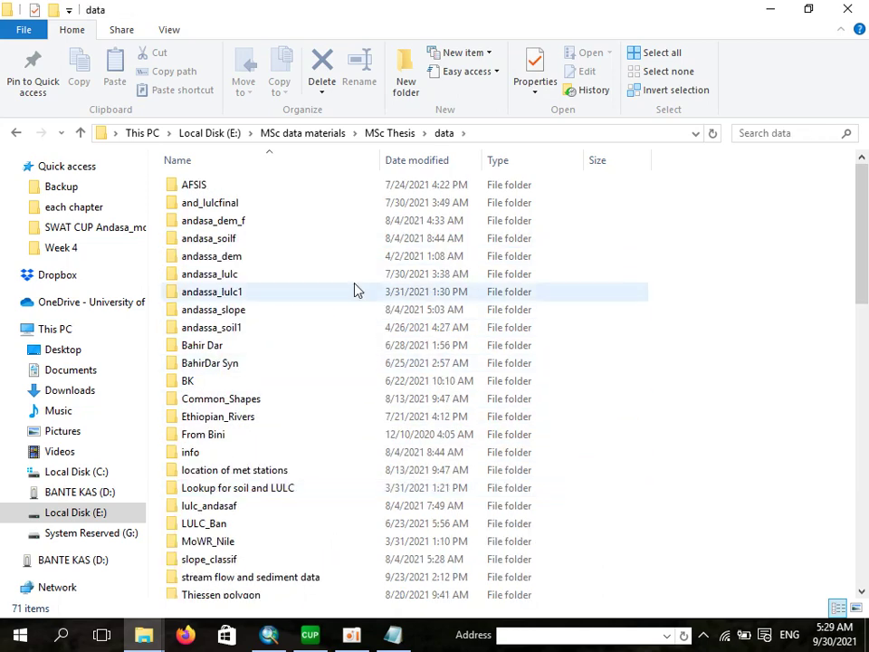
{"action": "scroll", "coordinate": [289, 543], "scroll_direction": "down", "scroll_amount": 2}
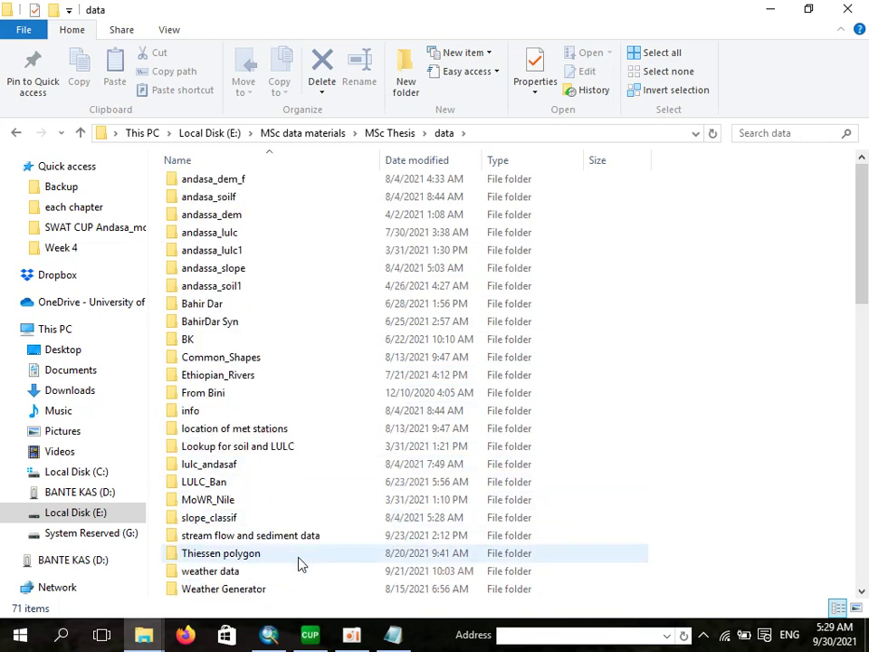
{"action": "left_click", "coordinate": [231, 536]}
{"action": "double_click", "coordinate": [242, 540]}
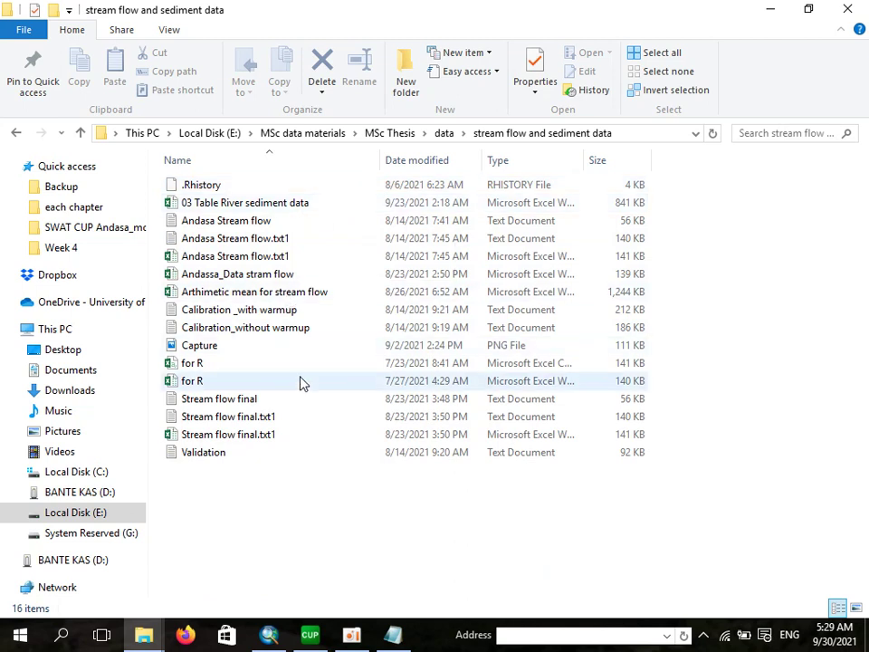
Open the Excel workbook "Arthimetic mean for stream flow" from the stream flow and sediment data folder, dismissing any error dialog.
{"action": "left_click", "coordinate": [301, 296]}
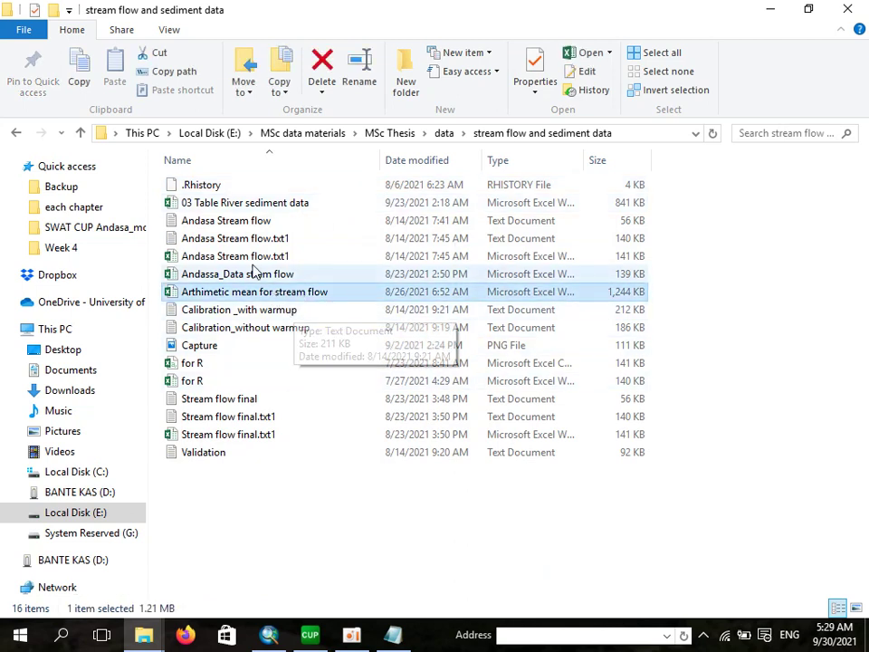
{"action": "double_click", "coordinate": [310, 295]}
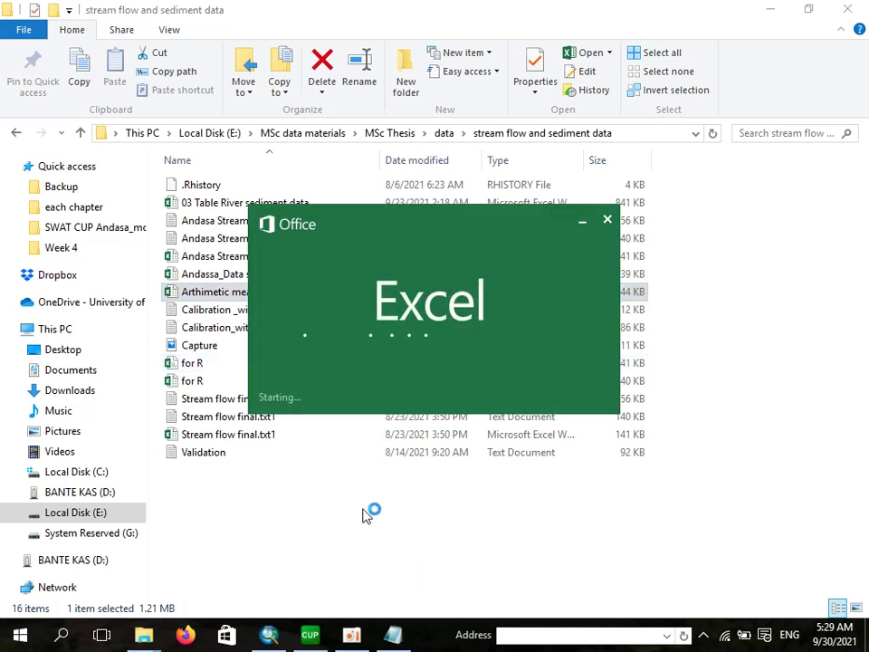
{"action": "mouse_move", "coordinate": [310, 634]}
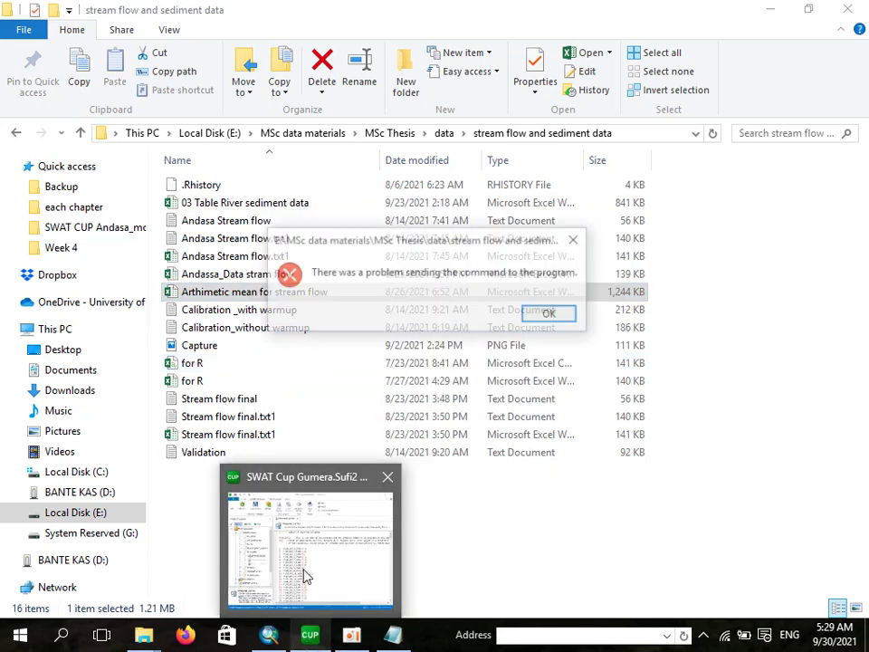
{"action": "left_click", "coordinate": [306, 576]}
{"action": "mouse_move", "coordinate": [425, 634]}
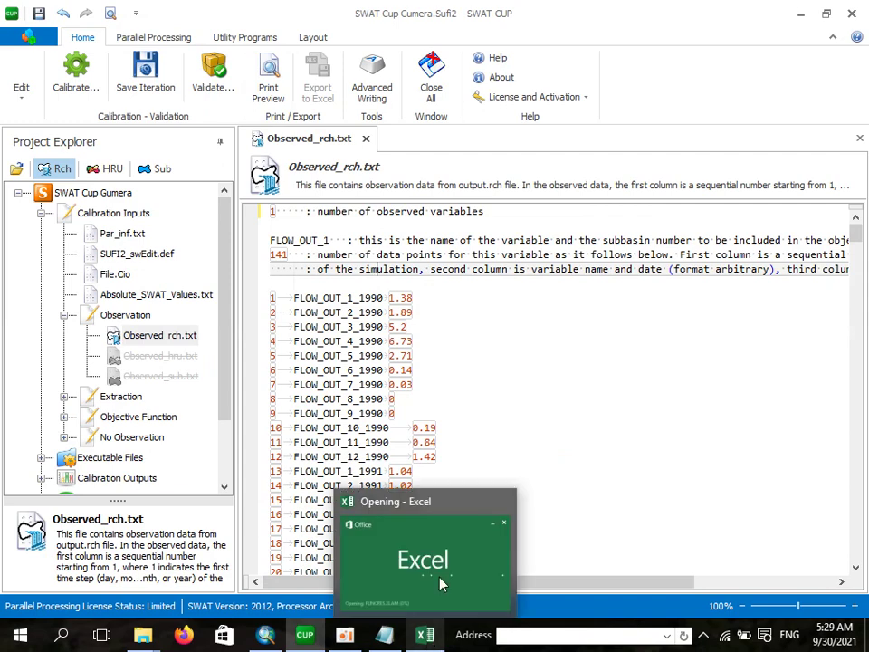
{"action": "left_click", "coordinate": [441, 584]}
{"action": "left_click", "coordinate": [608, 221]}
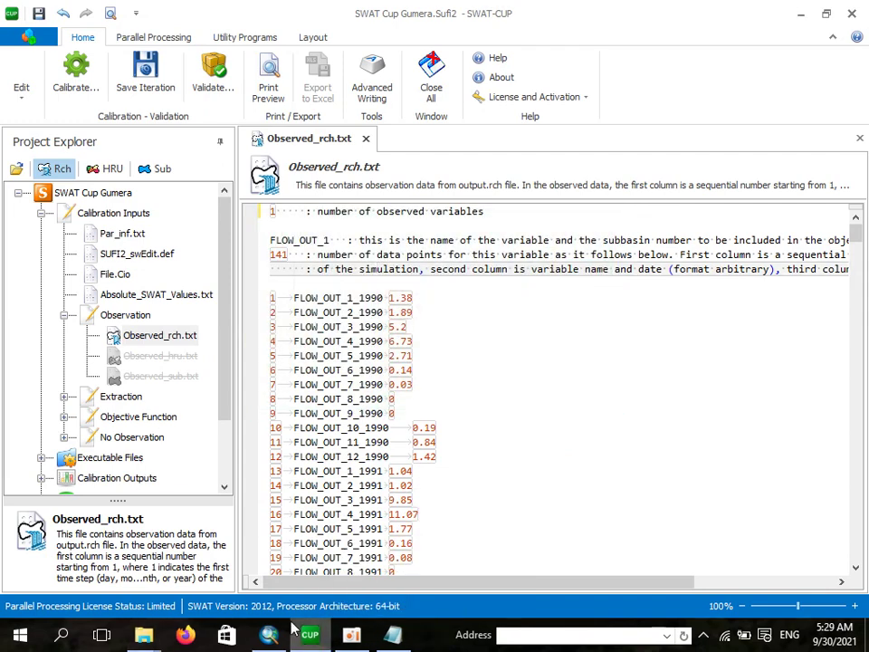
{"action": "mouse_move", "coordinate": [144, 634]}
{"action": "left_click", "coordinate": [231, 569]}
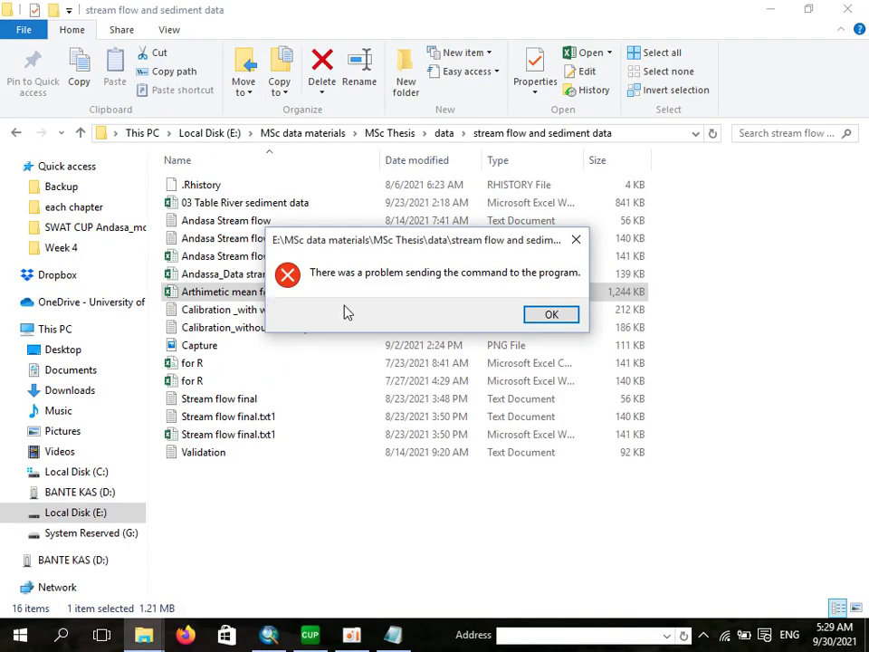
{"action": "left_click", "coordinate": [534, 314]}
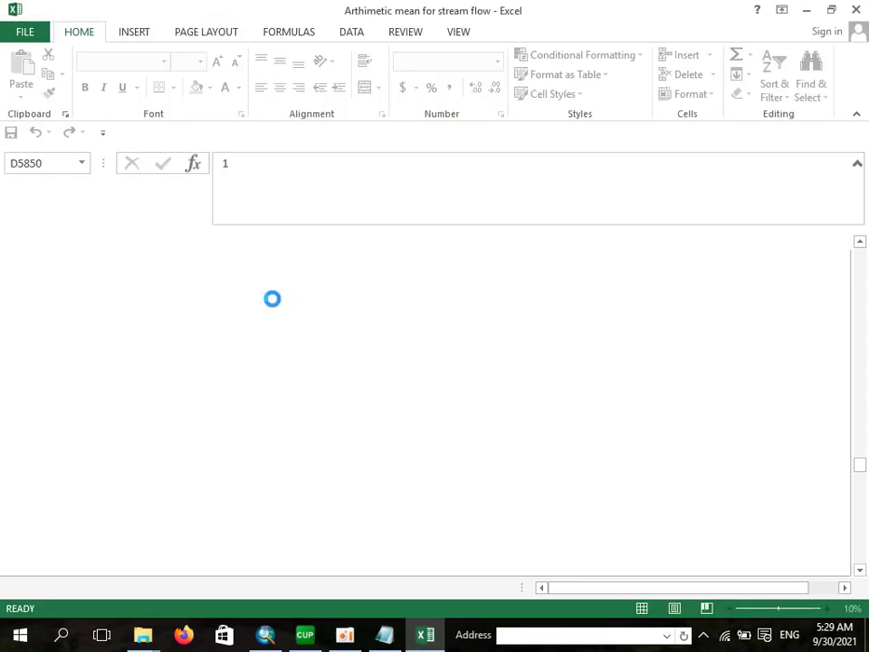
{"action": "left_click", "coordinate": [437, 370]}
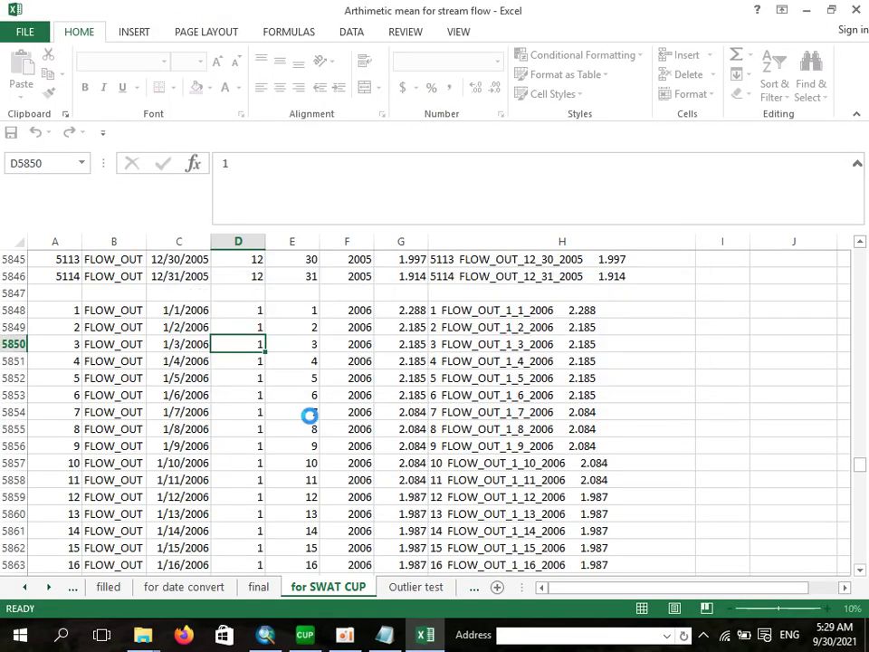
Go to the first rows of the for SWAT CUP sheet and examine its number, month, date, year and data columns.
{"action": "left_click", "coordinate": [494, 360]}
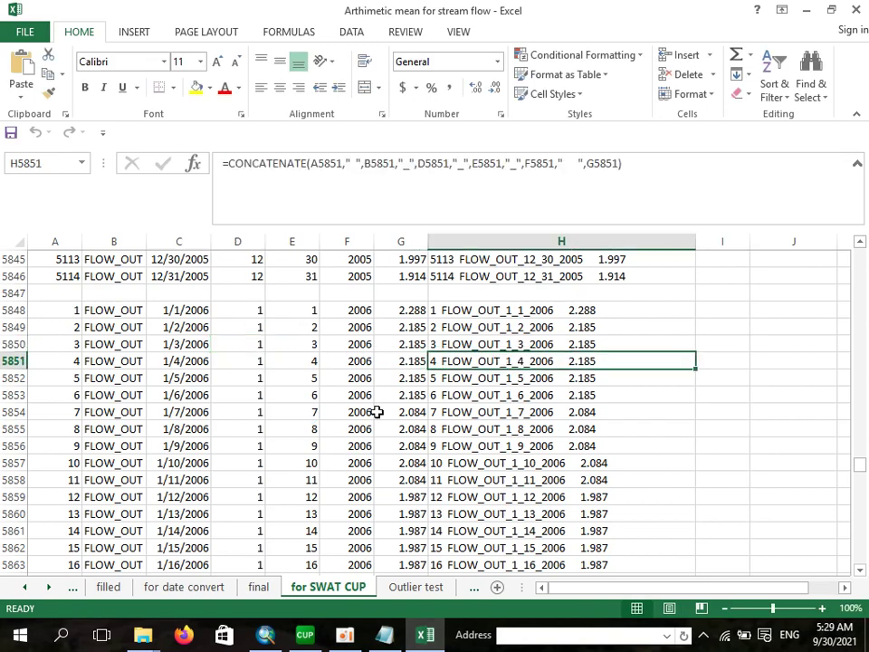
{"action": "scroll", "coordinate": [364, 335], "scroll_direction": "up", "scroll_amount": 3}
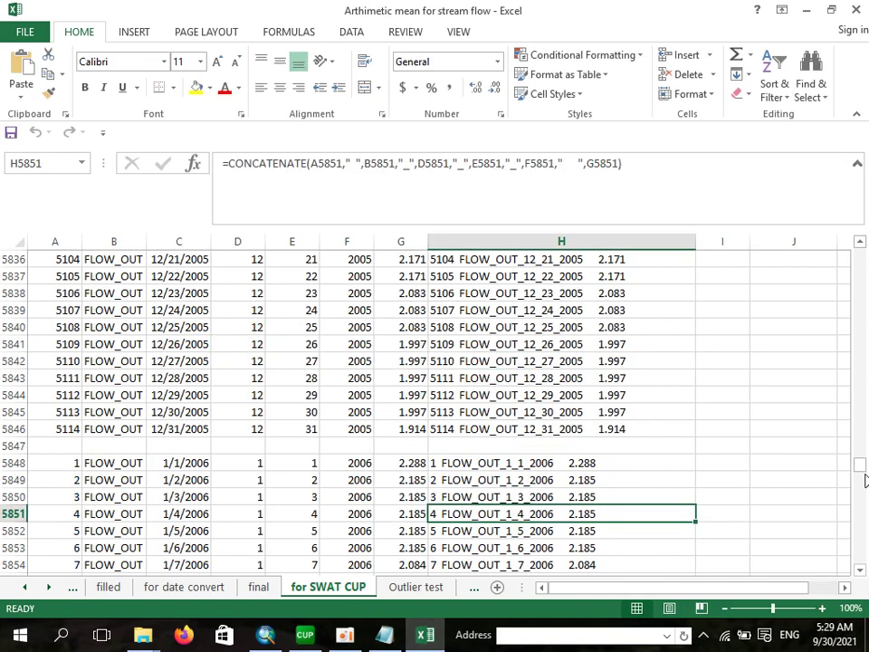
{"action": "left_click_drag", "start_coordinate": [864, 478], "coordinate": [831, 228]}
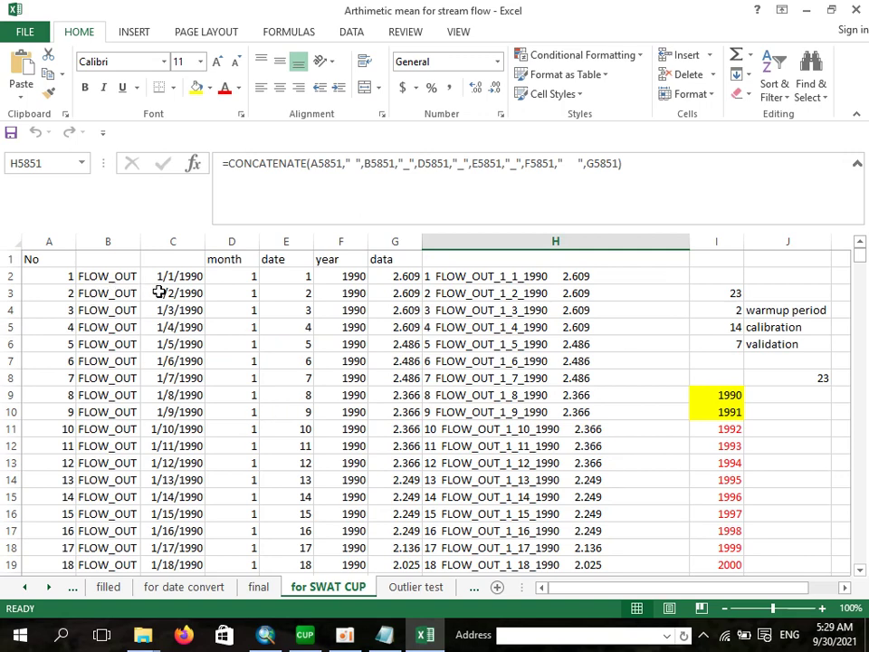
{"action": "left_click", "coordinate": [225, 282]}
{"action": "left_click", "coordinate": [285, 273]}
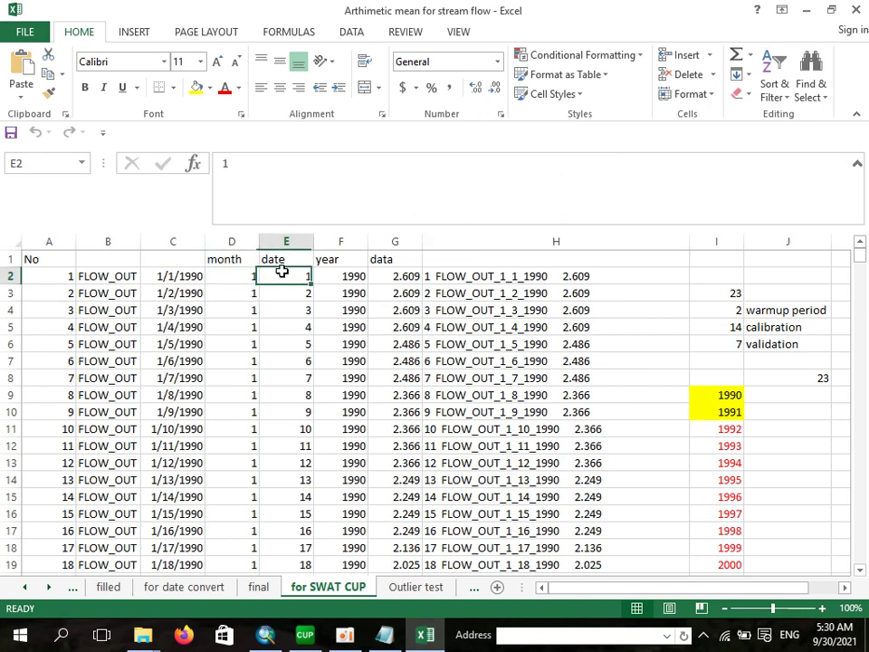
{"action": "left_click", "coordinate": [345, 277]}
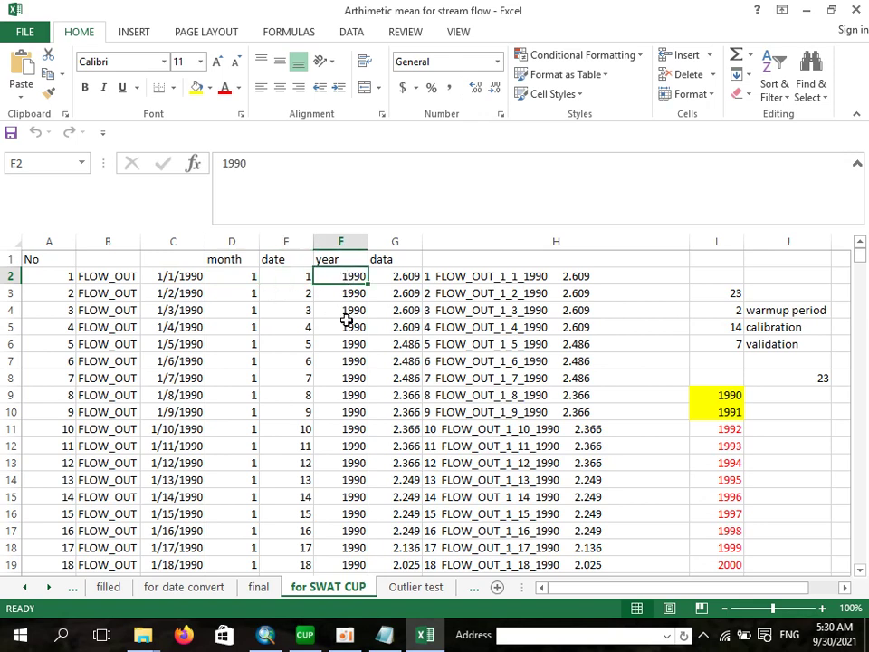
{"action": "left_click", "coordinate": [387, 277]}
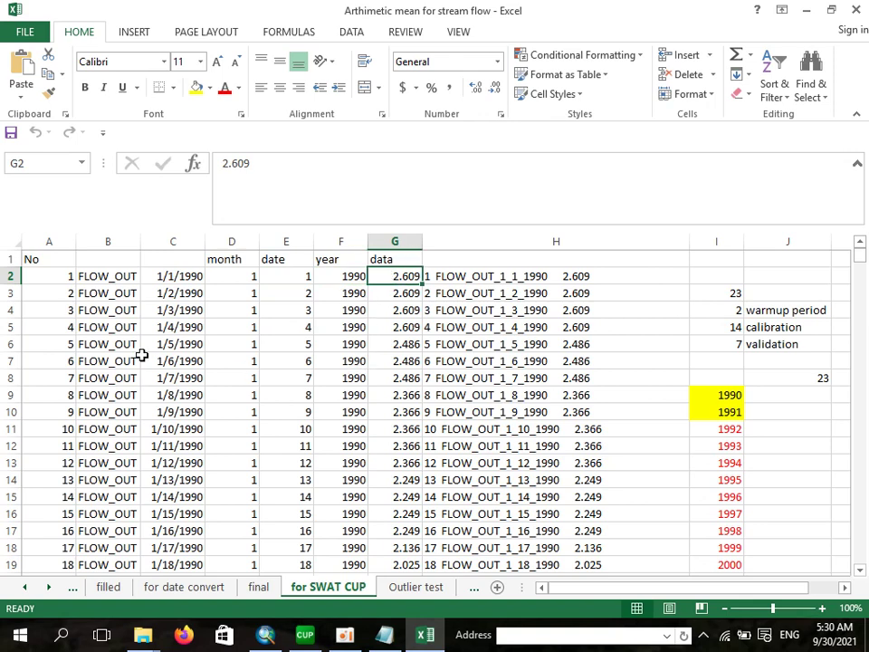
{"action": "left_click", "coordinate": [63, 278]}
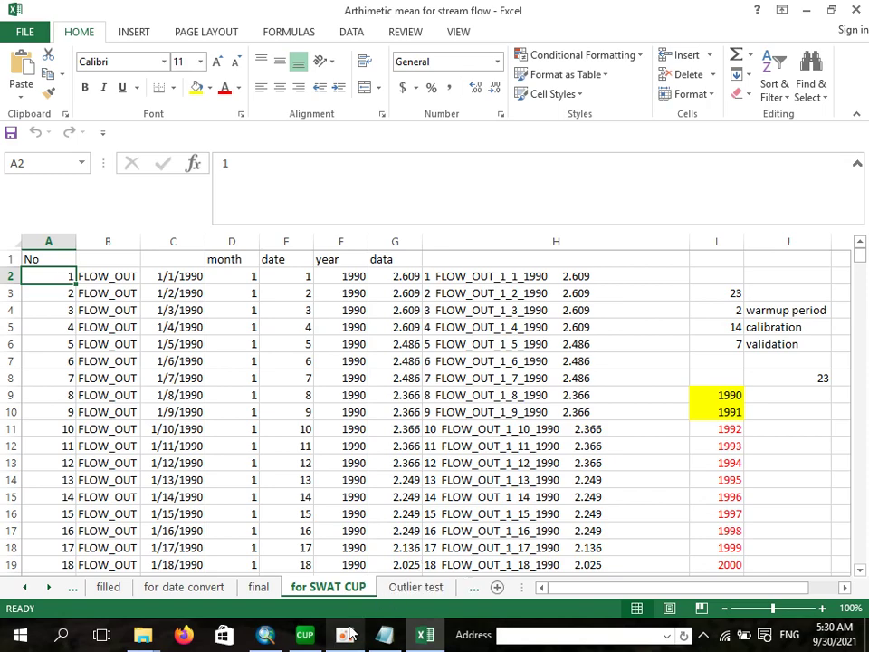
Compare the layout of Observed_rch.txt in SWAT-CUP with the worksheet's number, FLOW_OUT and month columns, leaving the cells unedited.
{"action": "mouse_move", "coordinate": [319, 643]}
{"action": "left_click", "coordinate": [309, 580]}
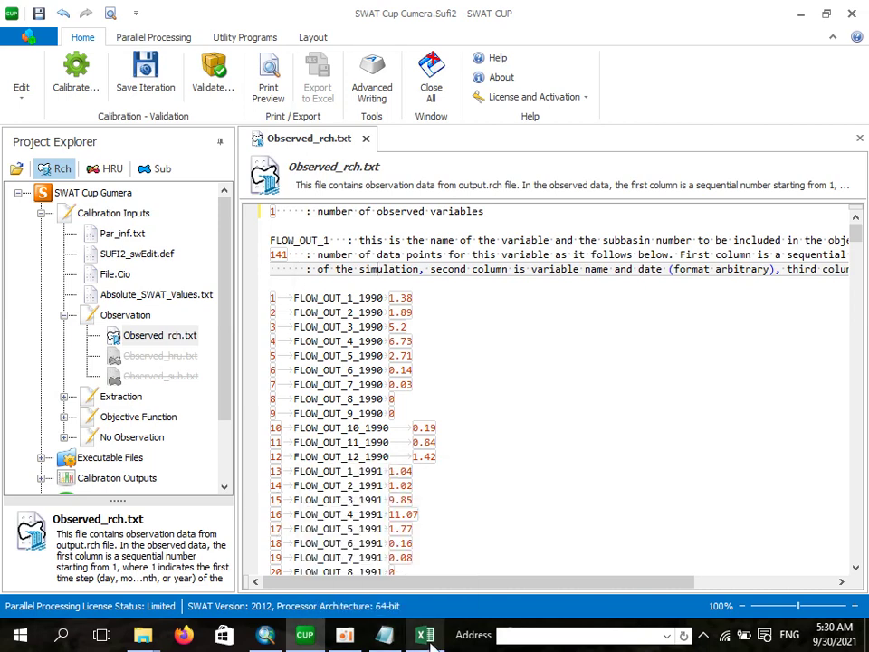
{"action": "mouse_move", "coordinate": [424, 637]}
{"action": "left_click", "coordinate": [431, 591]}
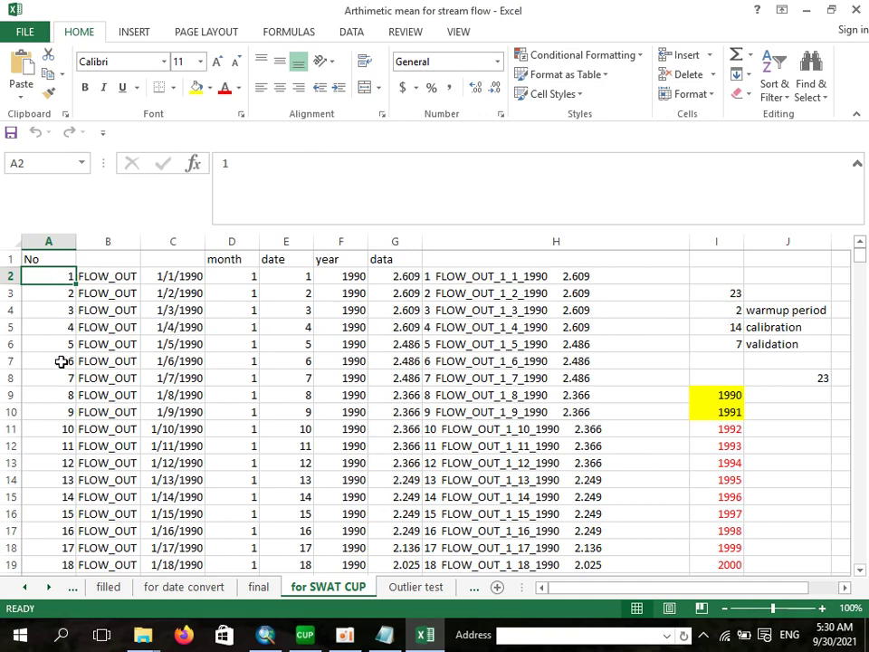
{"action": "left_click", "coordinate": [103, 276]}
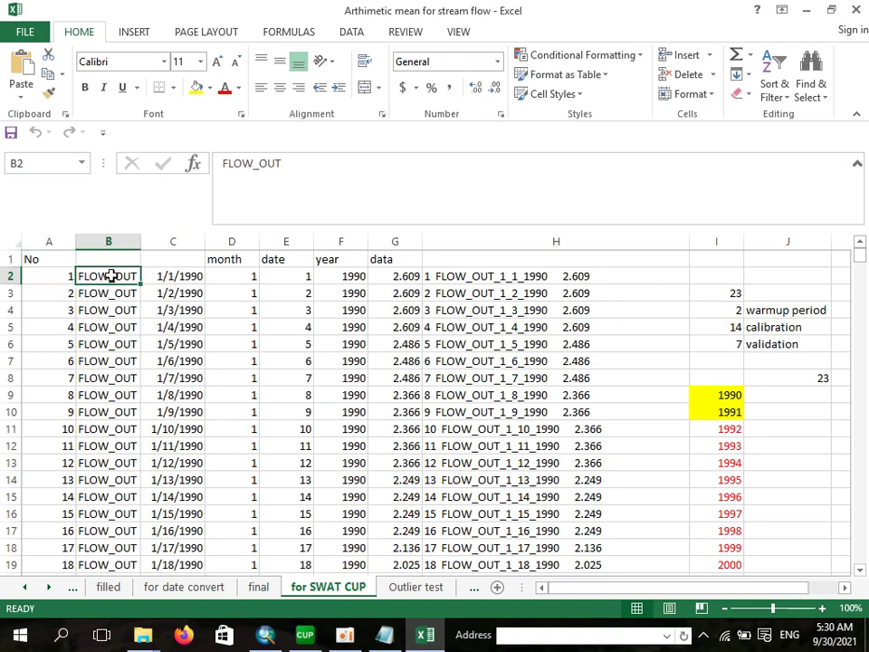
{"action": "key", "text": "F2"}
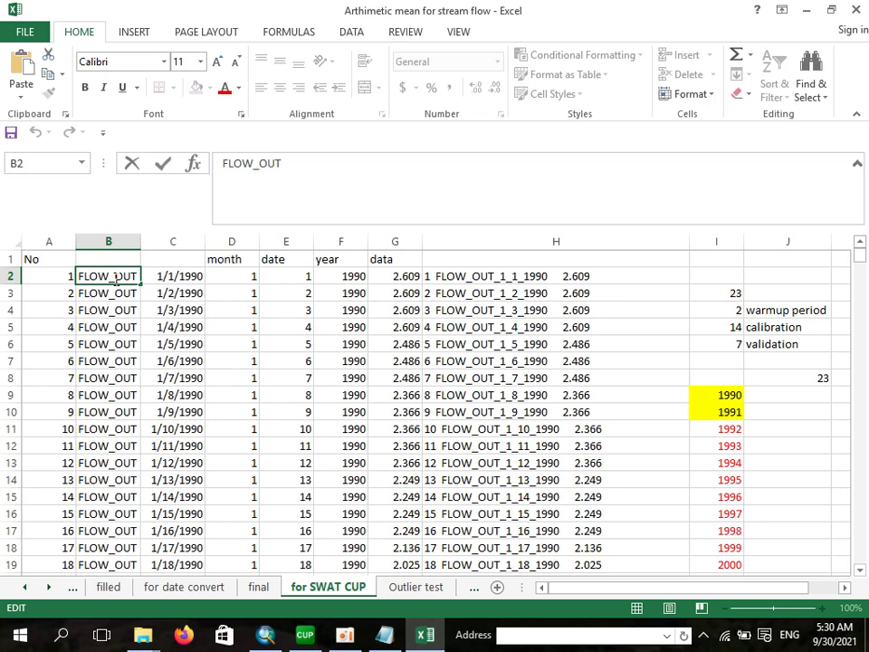
{"action": "double_click", "coordinate": [109, 278]}
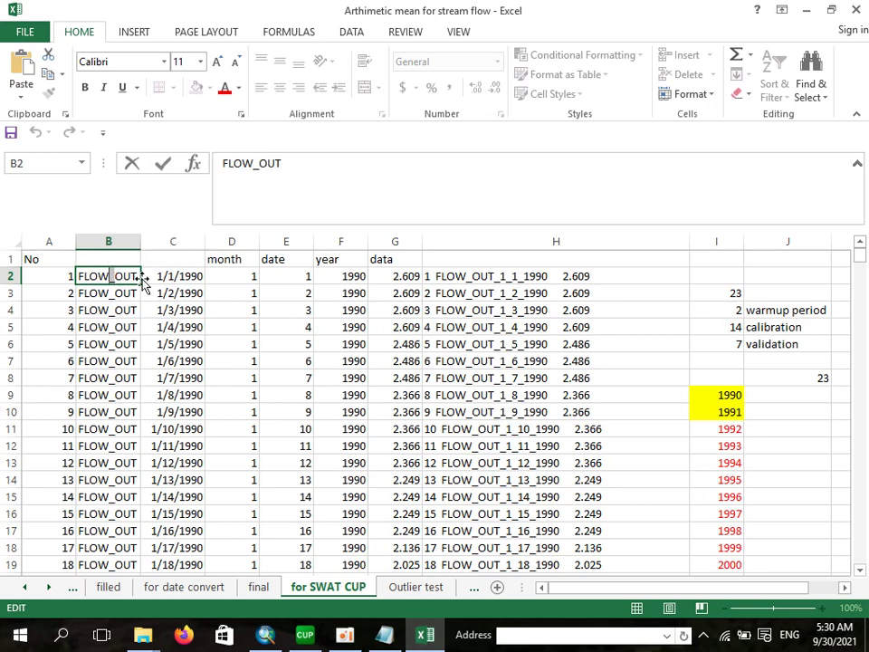
{"action": "key", "text": "Escape"}
{"action": "left_click", "coordinate": [223, 276]}
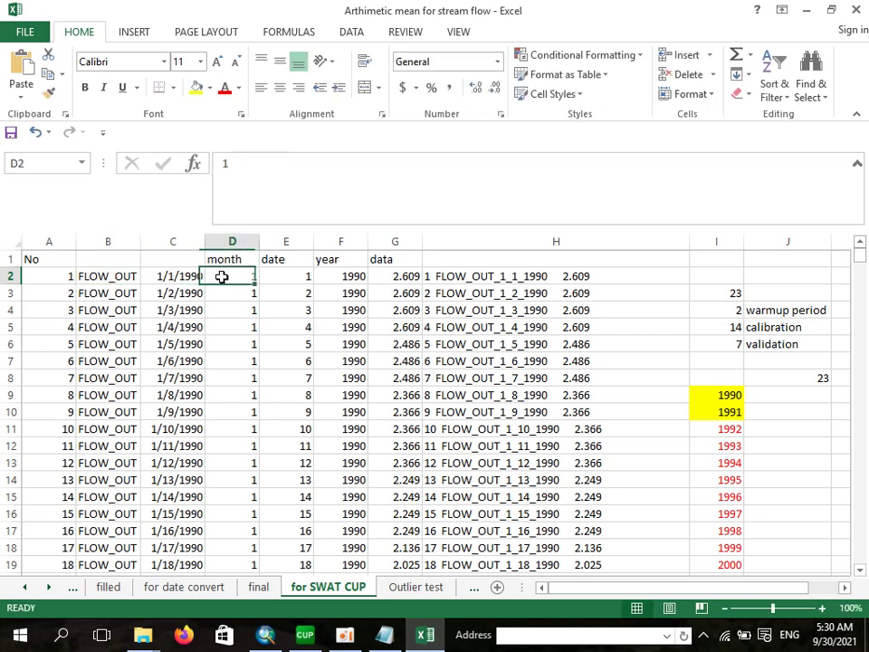
Inspect the CONCATENATE formula in cell H2 that joins number, variable name, month, date, year and flow data.
{"action": "double_click", "coordinate": [500, 276]}
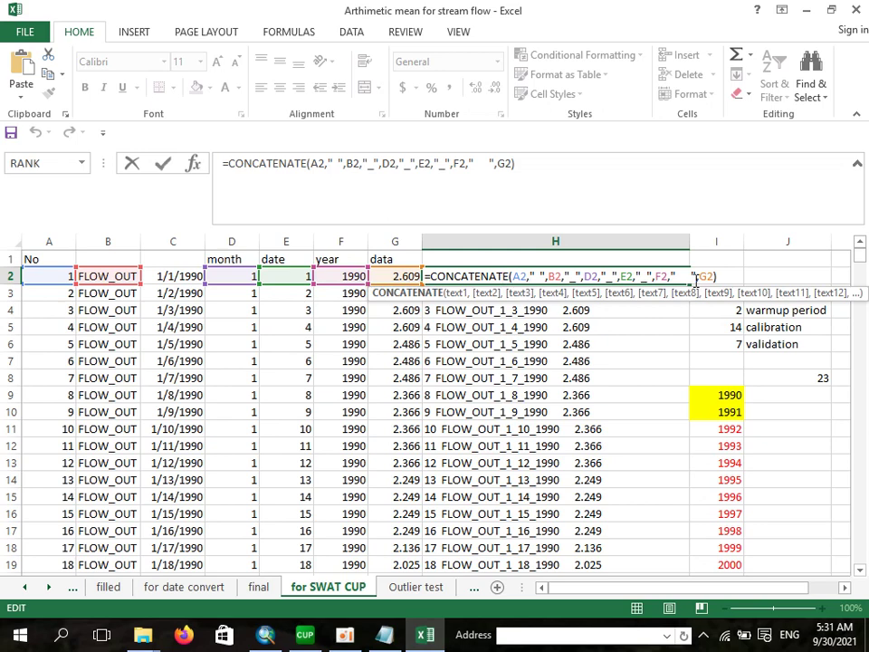
{"action": "key", "text": "Return"}
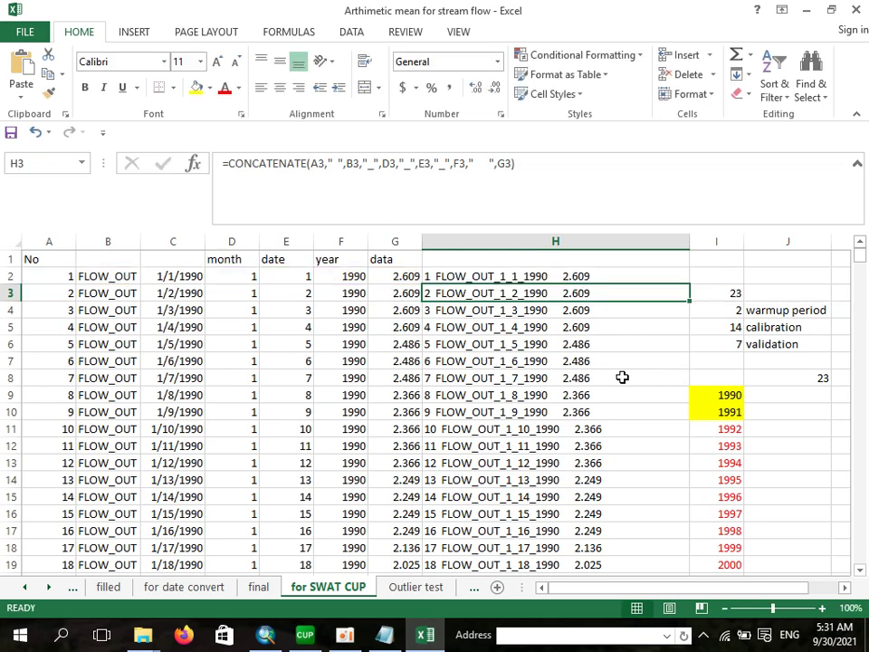
{"action": "left_click", "coordinate": [529, 277]}
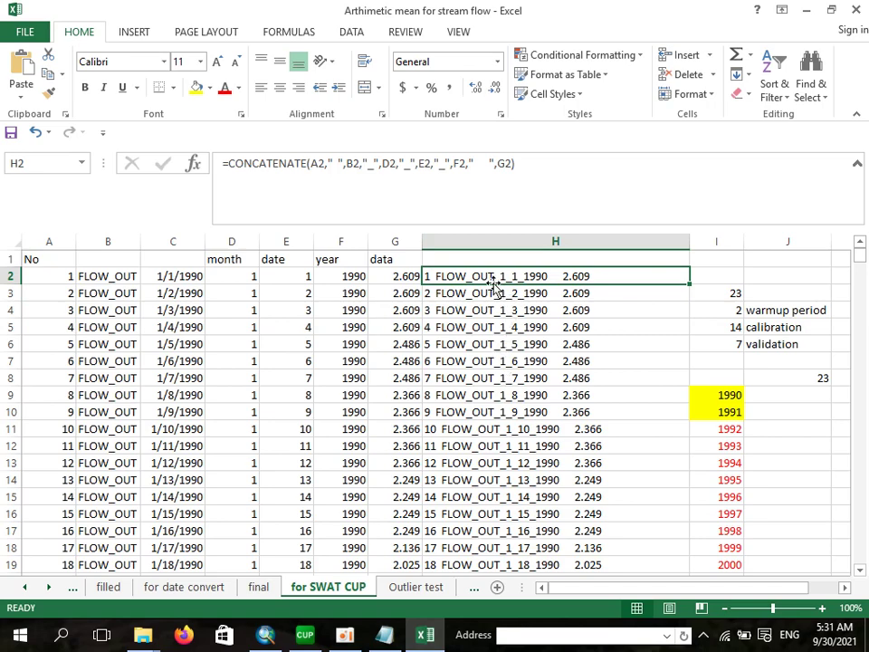
{"action": "scroll", "coordinate": [515, 334], "scroll_direction": "down", "scroll_amount": 1}
{"action": "scroll", "coordinate": [515, 334], "scroll_direction": "up", "scroll_amount": 2}
{"action": "left_click", "coordinate": [633, 341]}
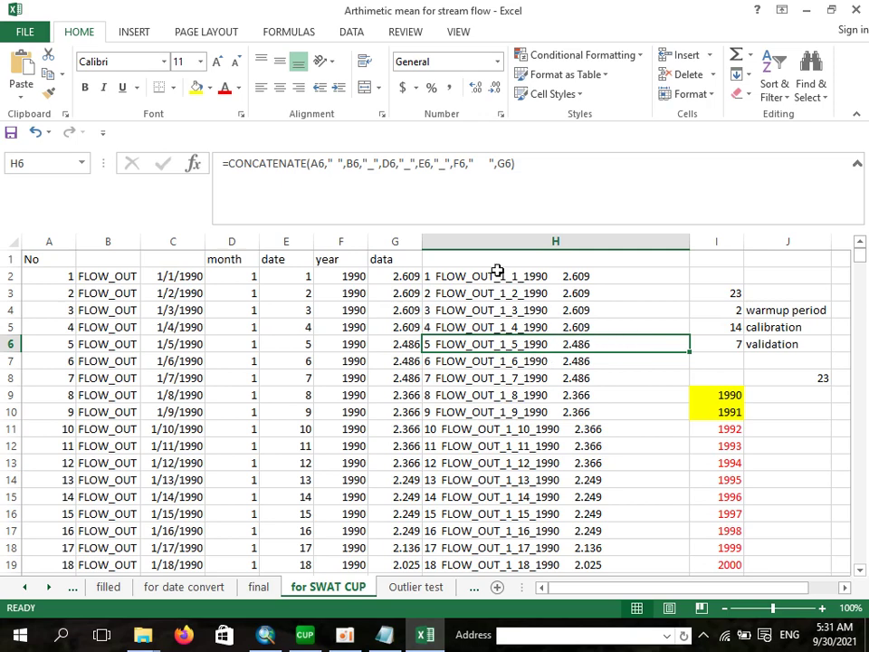
Look through the concatenated daily FLOW_OUT entries in column H, from H2 down through the January 1990 rows.
{"action": "left_click_drag", "start_coordinate": [497, 272], "coordinate": [532, 557]}
{"action": "scroll", "coordinate": [539, 455], "scroll_direction": "down", "scroll_amount": 3}
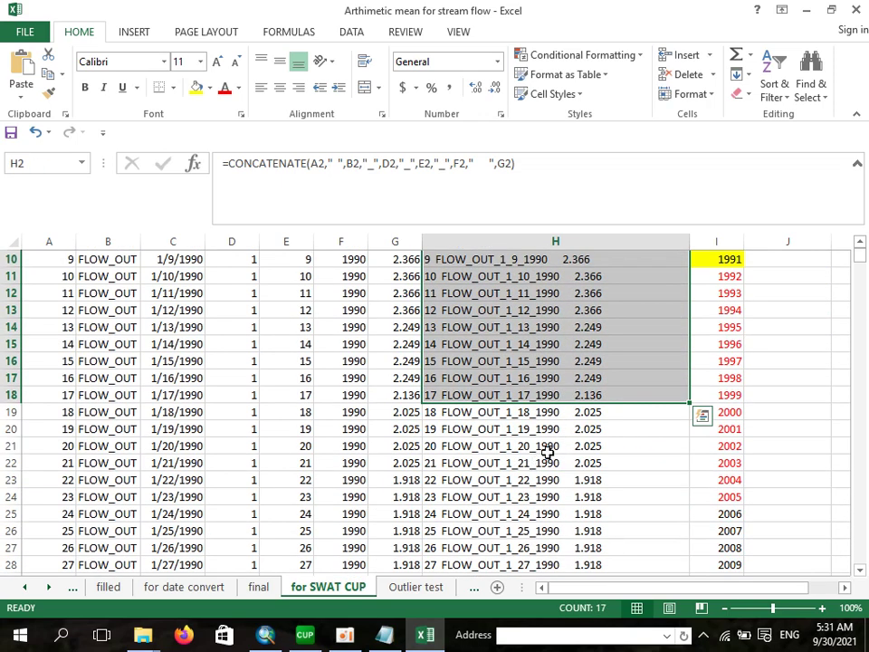
{"action": "left_click", "coordinate": [549, 481]}
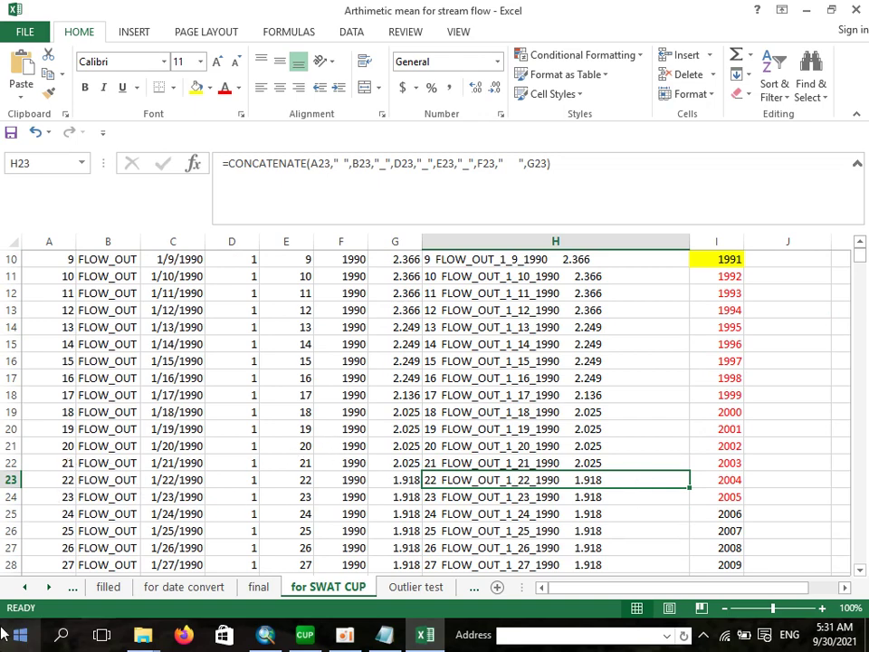
{"action": "left_click", "coordinate": [636, 348]}
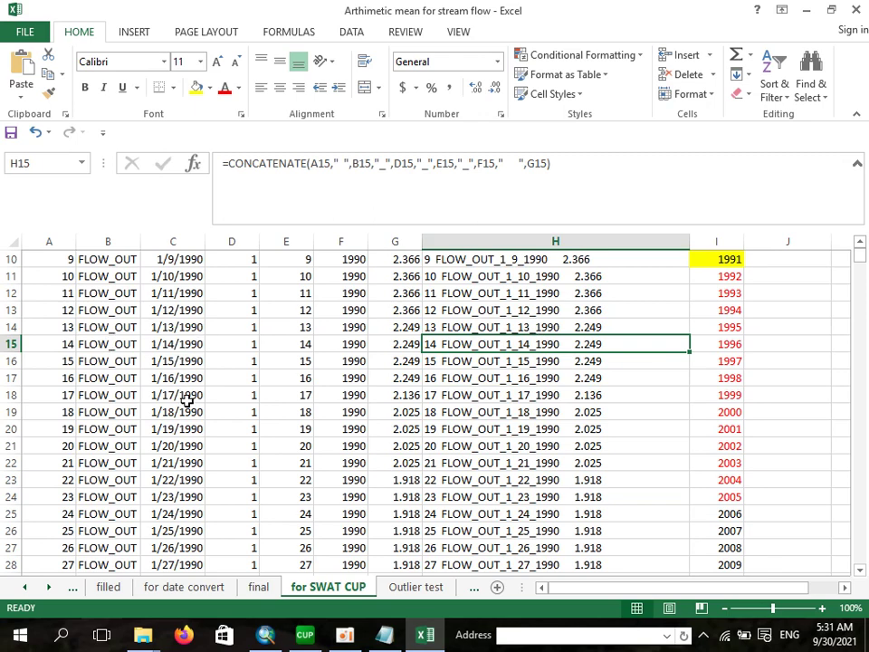
{"action": "scroll", "coordinate": [649, 374], "scroll_direction": "up", "scroll_amount": 3}
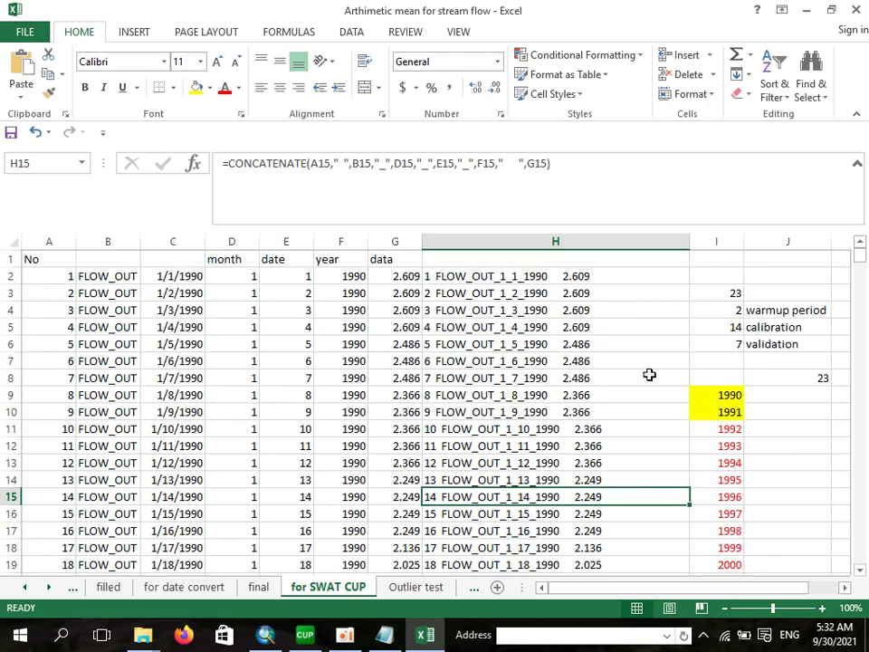
{"action": "left_click", "coordinate": [635, 310]}
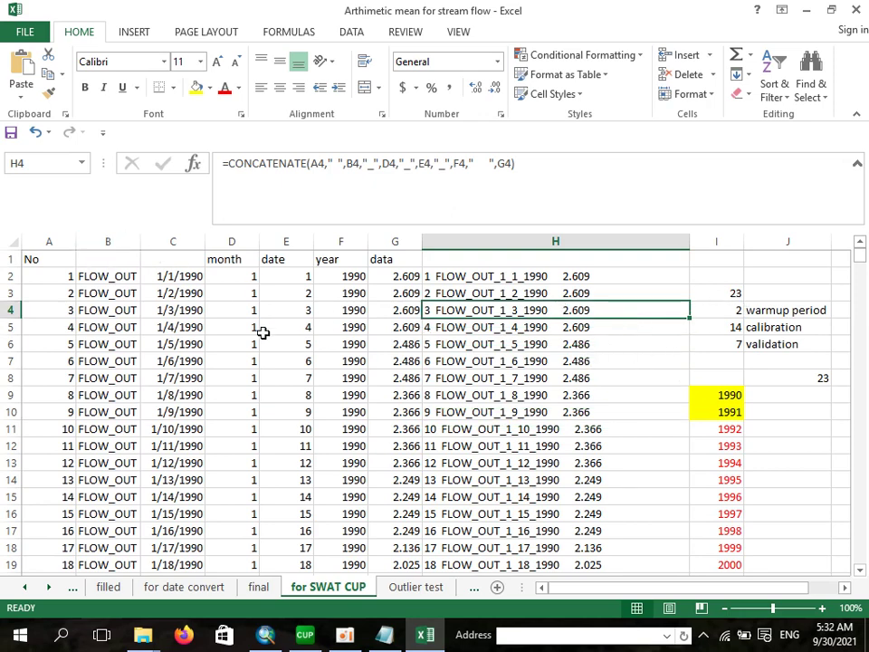
Review the total number of years in I3 and the warmup and calibration period lengths in I4 and I5.
{"action": "left_click", "coordinate": [734, 294]}
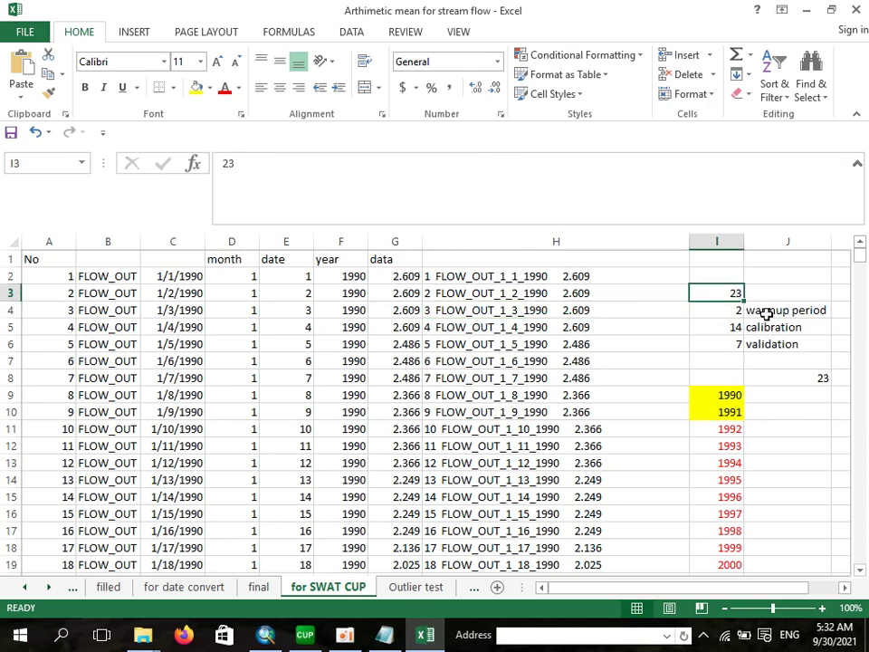
{"action": "left_click", "coordinate": [731, 312]}
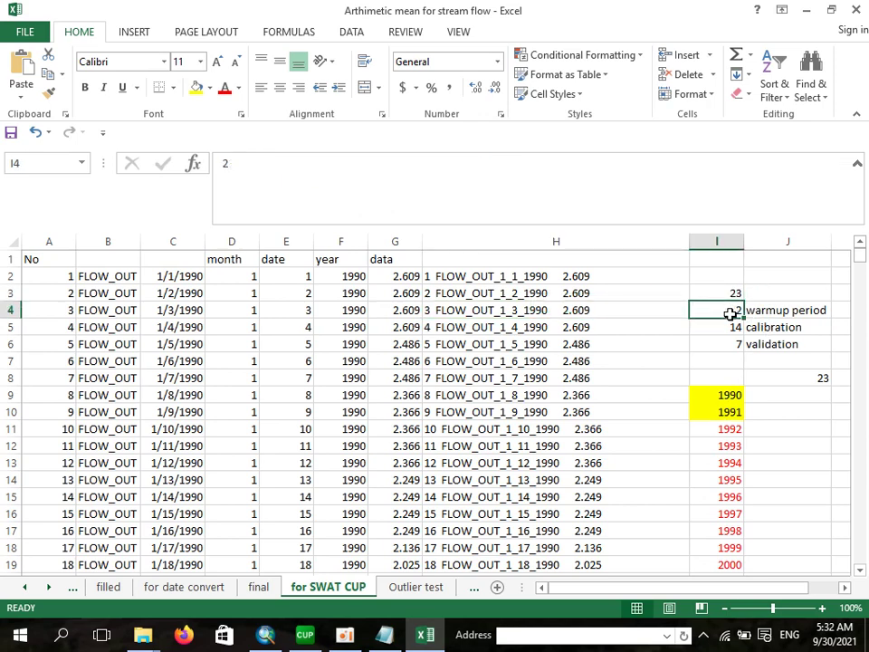
{"action": "left_click", "coordinate": [768, 277]}
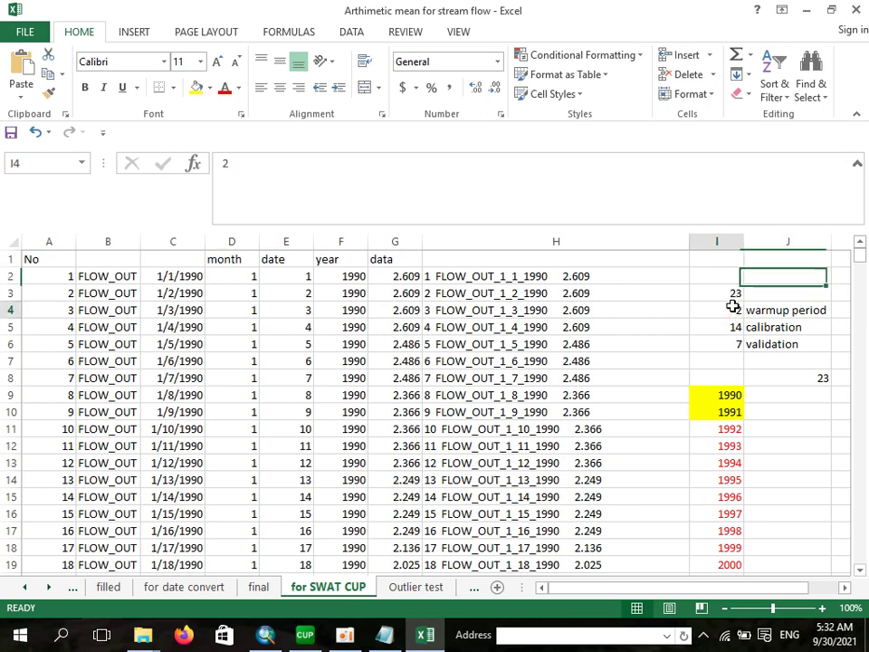
{"action": "left_click", "coordinate": [732, 307]}
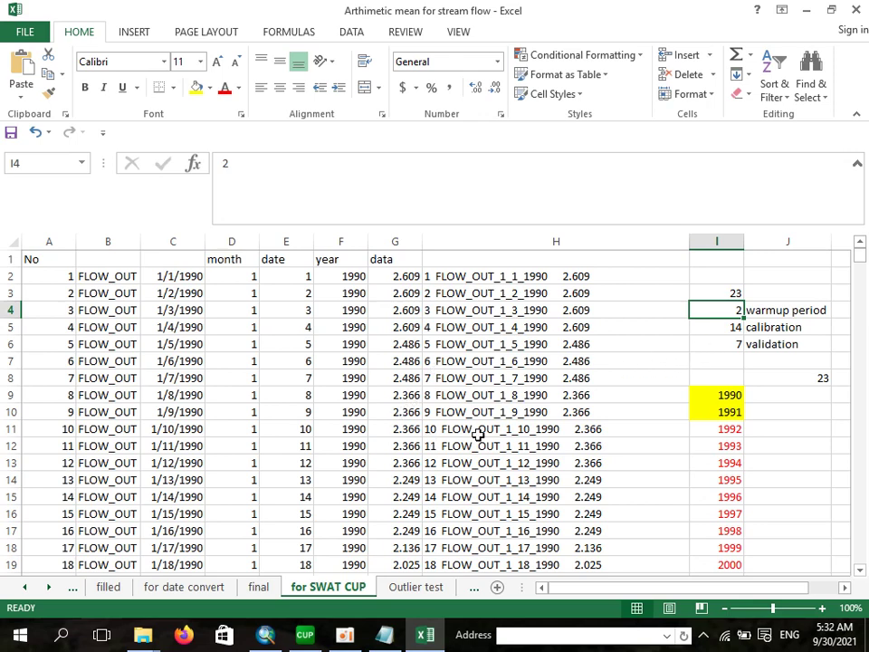
{"action": "left_click", "coordinate": [717, 330]}
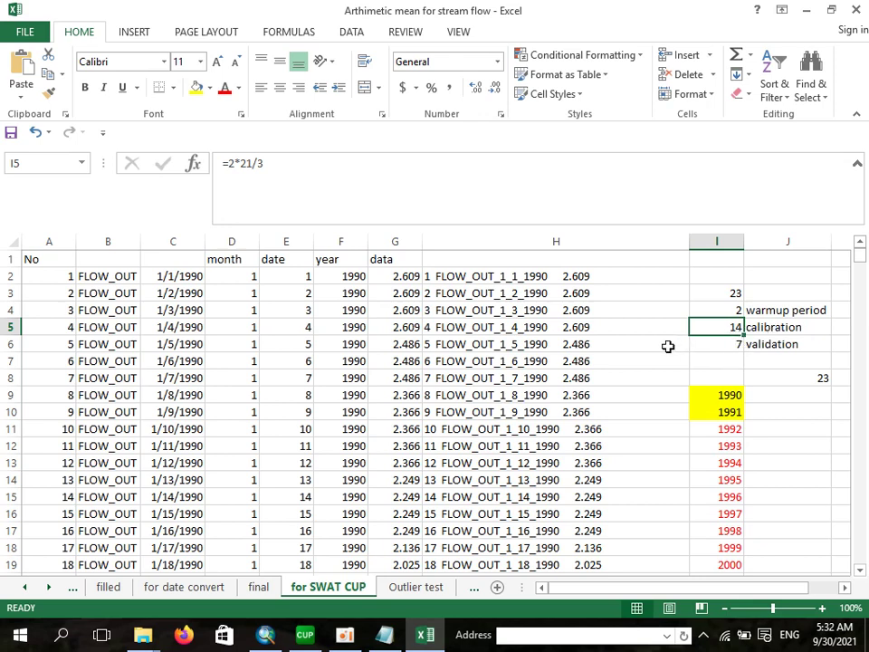
Check the validation period formula in I6 and close the streamflow workbook without saving changes.
{"action": "key", "text": "Down"}
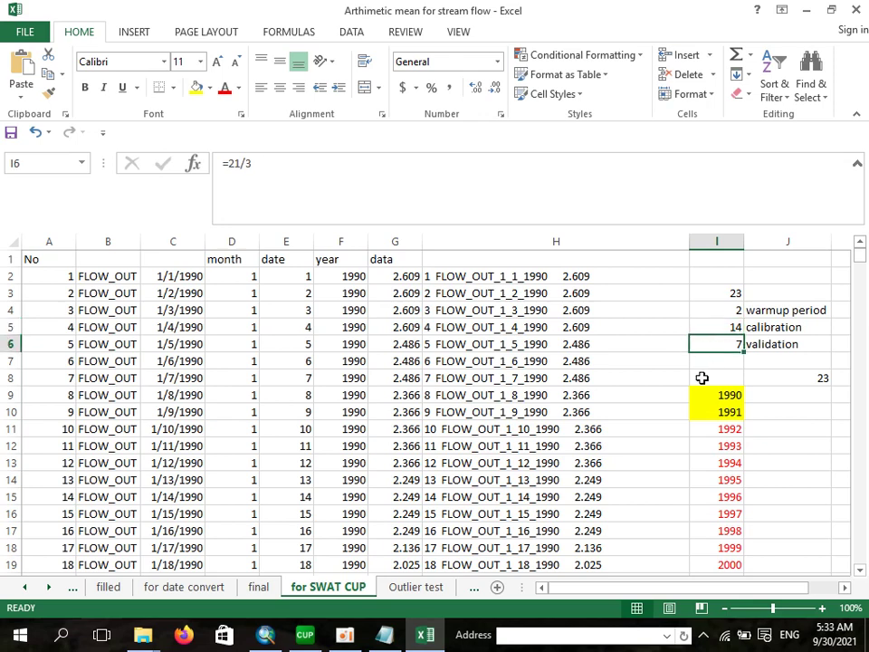
{"action": "left_click", "coordinate": [633, 393]}
{"action": "left_click", "coordinate": [855, 10]}
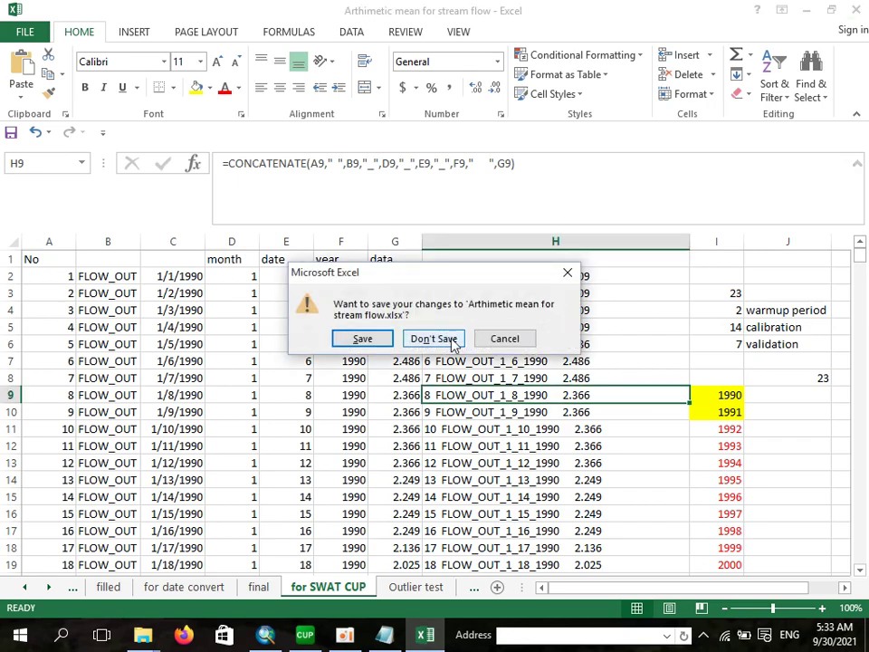
{"action": "left_click", "coordinate": [450, 339]}
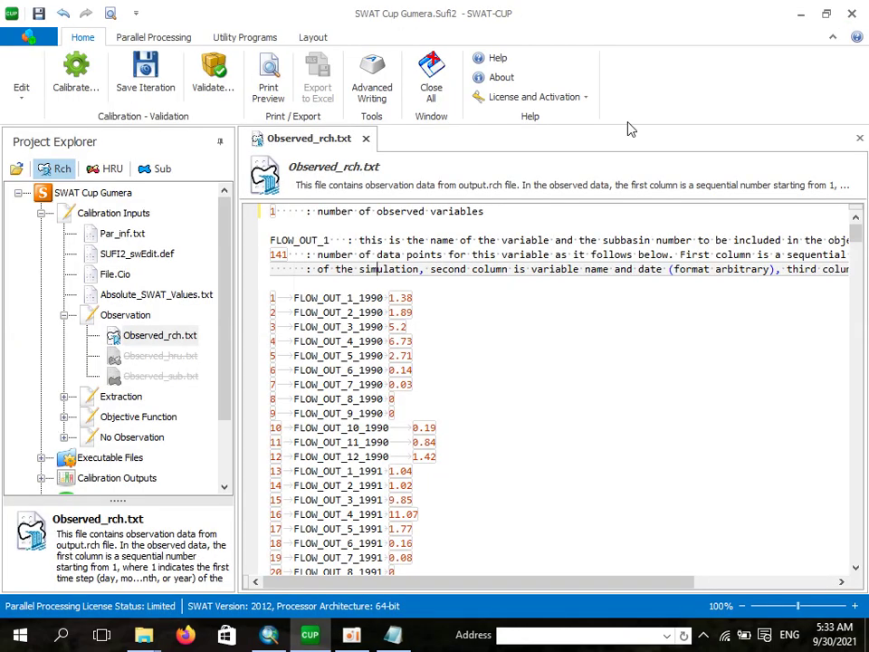
Switch to File Explorer and open the sensitivity text file from the Flow folder of Data_for_Project.
{"action": "mouse_move", "coordinate": [135, 643]}
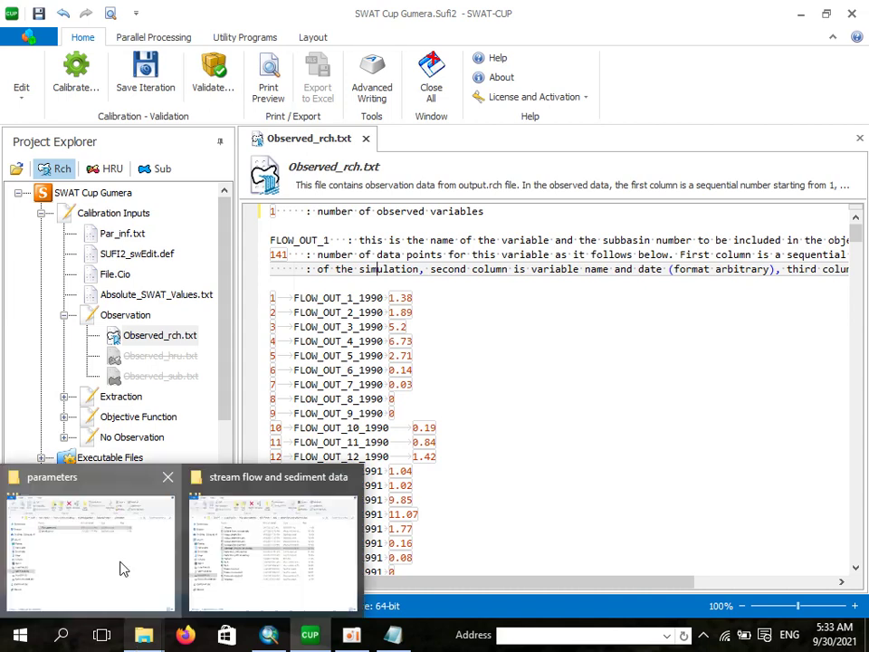
{"action": "left_click", "coordinate": [120, 568]}
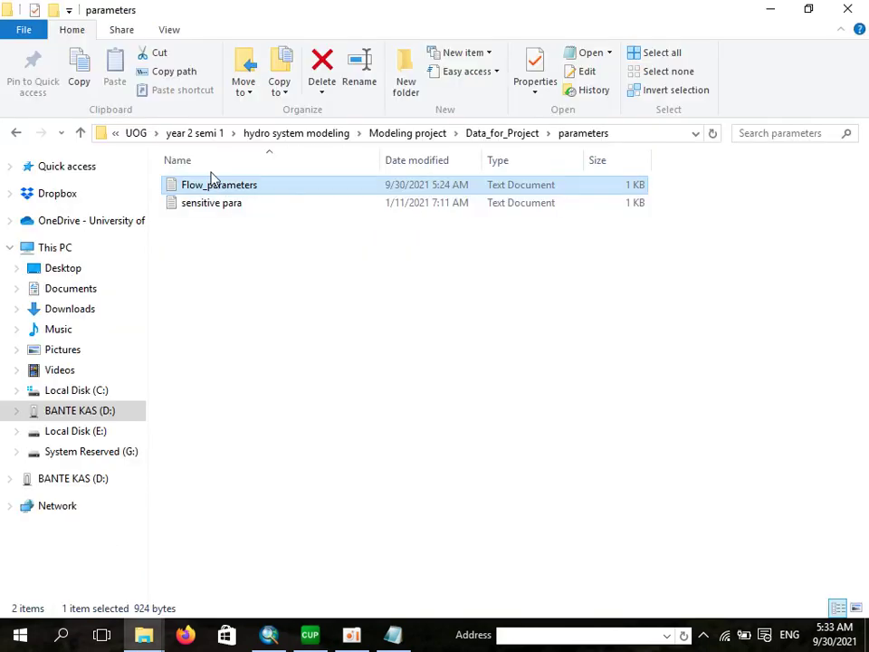
{"action": "left_click", "coordinate": [80, 134]}
{"action": "left_click", "coordinate": [209, 227]}
{"action": "double_click", "coordinate": [210, 233]}
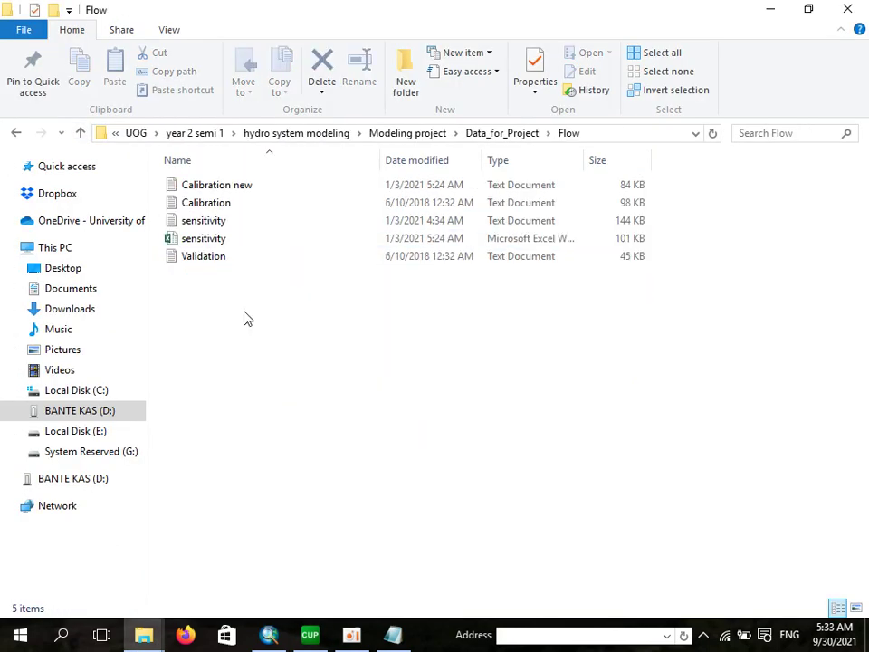
{"action": "left_click", "coordinate": [233, 228]}
{"action": "double_click", "coordinate": [232, 226]}
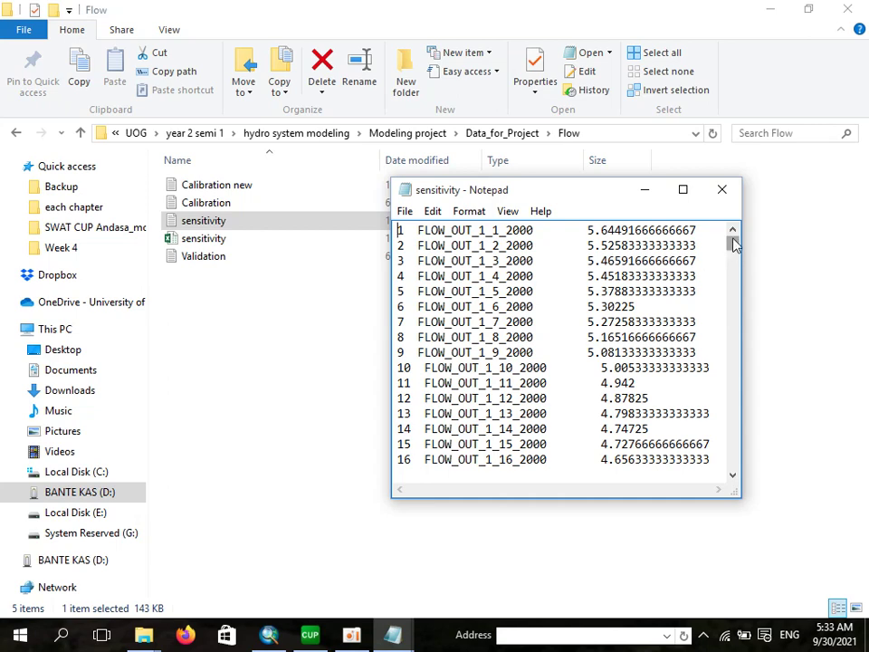
Look through the daily FLOW_OUT records in the sensitivity file and copy all of them.
{"action": "left_click_drag", "start_coordinate": [735, 244], "coordinate": [739, 467]}
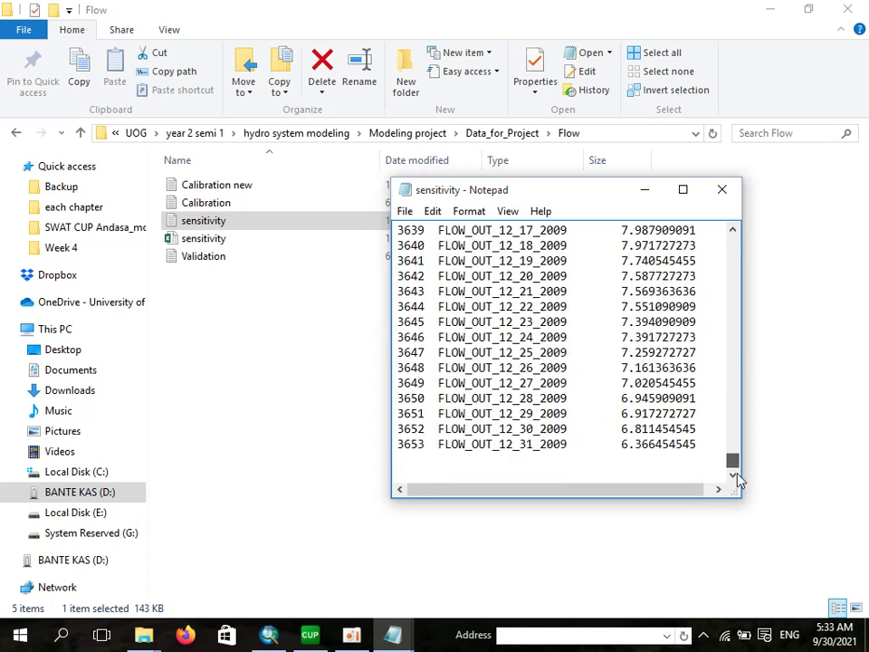
{"action": "key", "text": "ctrl+Home"}
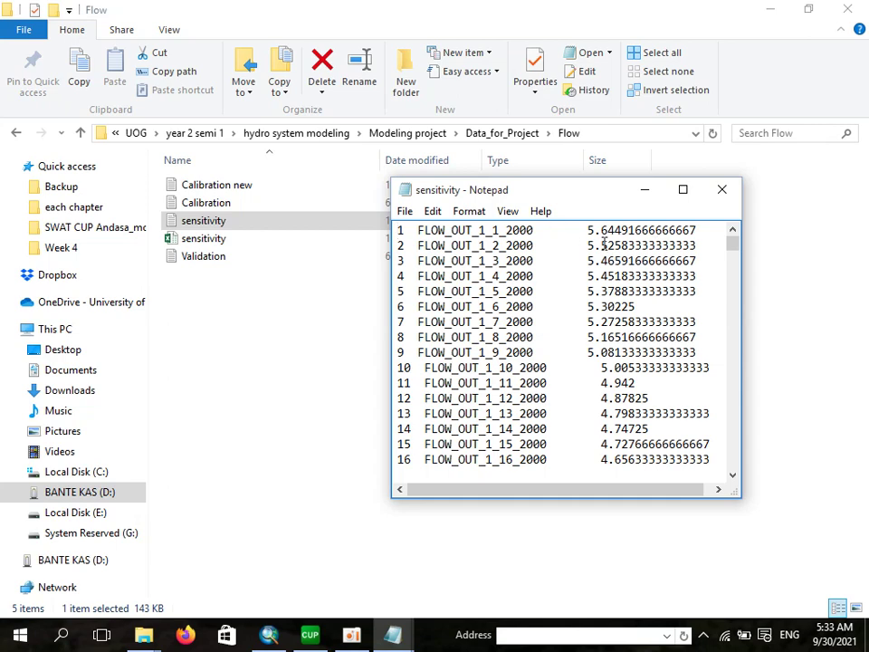
{"action": "left_click_drag", "start_coordinate": [734, 249], "coordinate": [722, 231]}
{"action": "key", "text": "ctrl+a"}
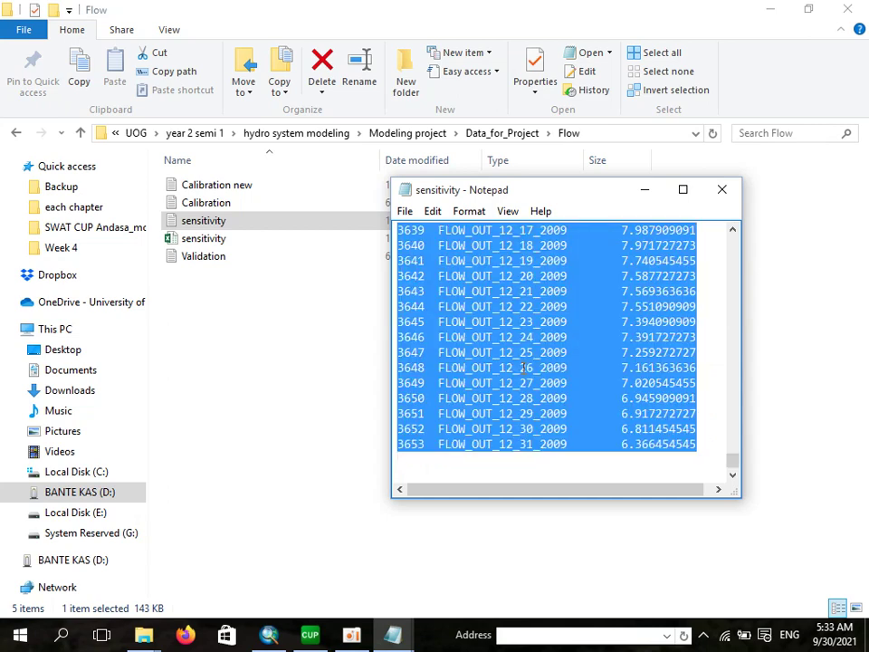
Switch to SWAT-CUP and replace all sample records below the Observed_rch.txt header with the copied daily FLOW_OUT data, removing the trailing blank line.
{"action": "mouse_move", "coordinate": [310, 634]}
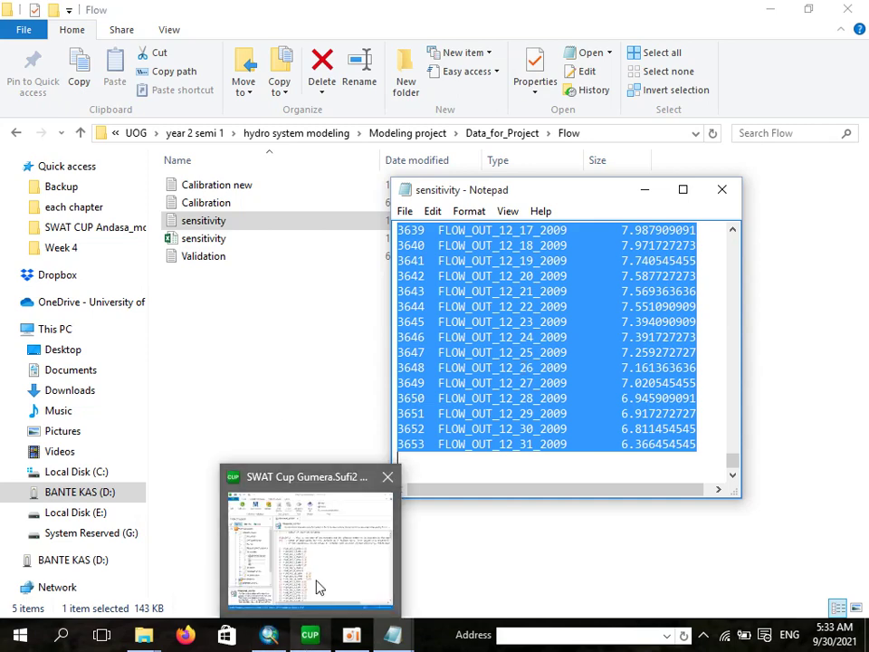
{"action": "left_click", "coordinate": [319, 587]}
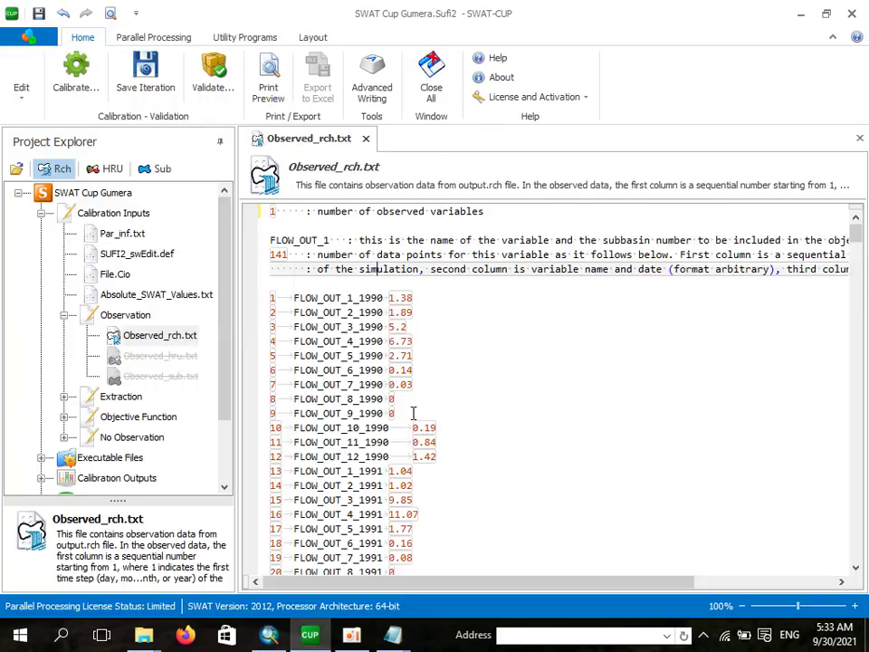
{"action": "left_click", "coordinate": [258, 304]}
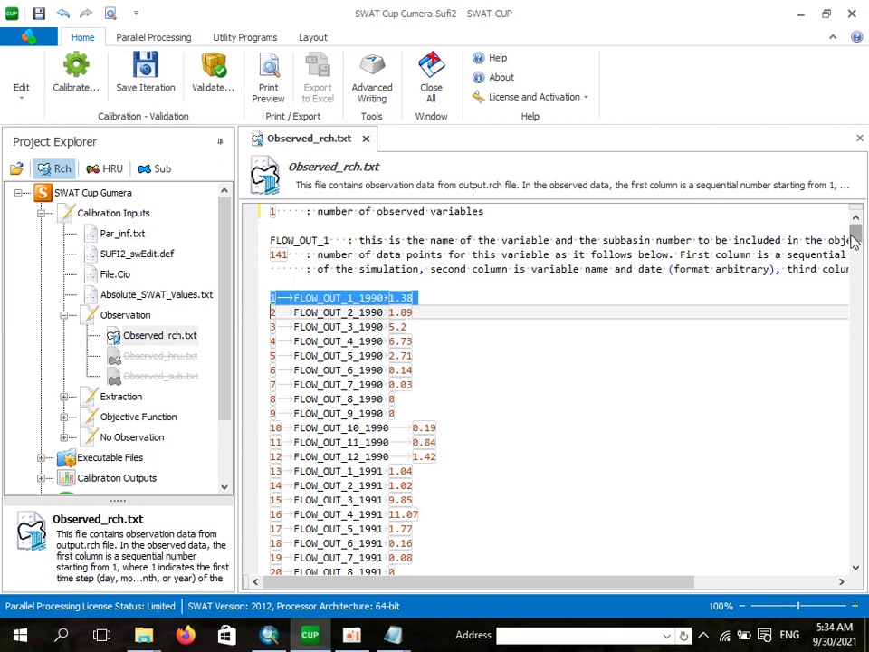
{"action": "left_click_drag", "start_coordinate": [856, 237], "coordinate": [859, 547]}
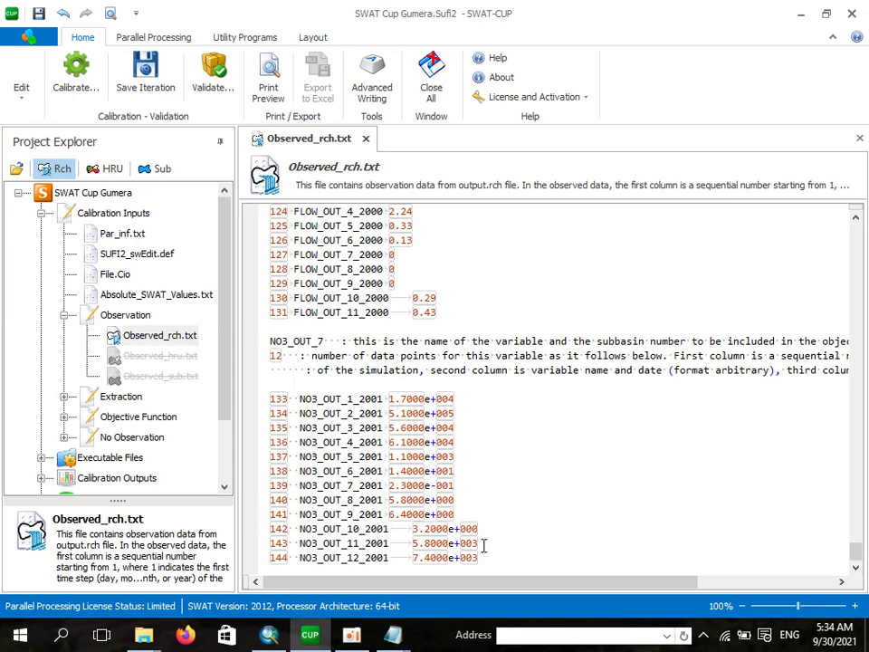
{"action": "key", "text": "ctrl+a"}
{"action": "right_click", "coordinate": [400, 450]}
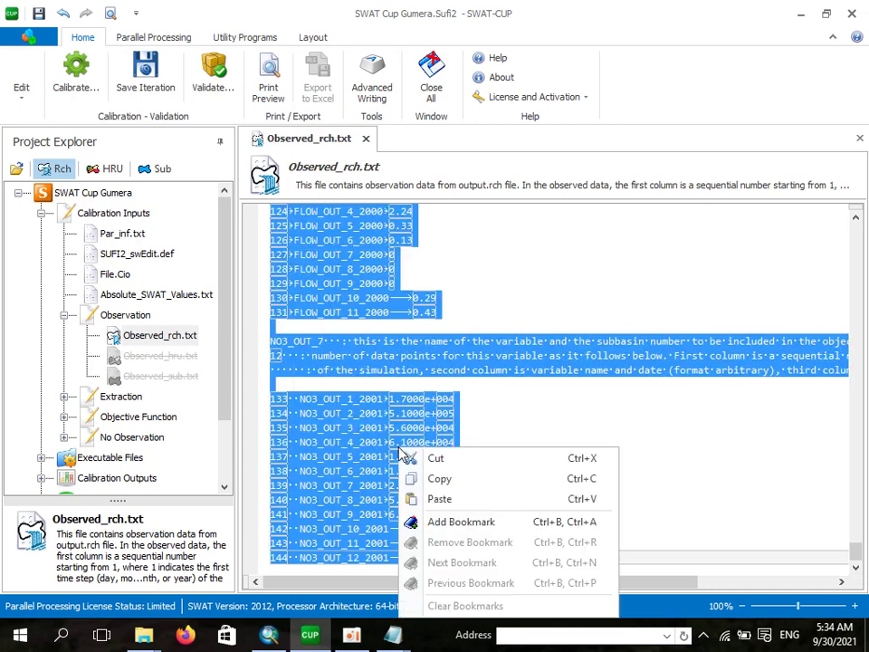
{"action": "left_click", "coordinate": [441, 505]}
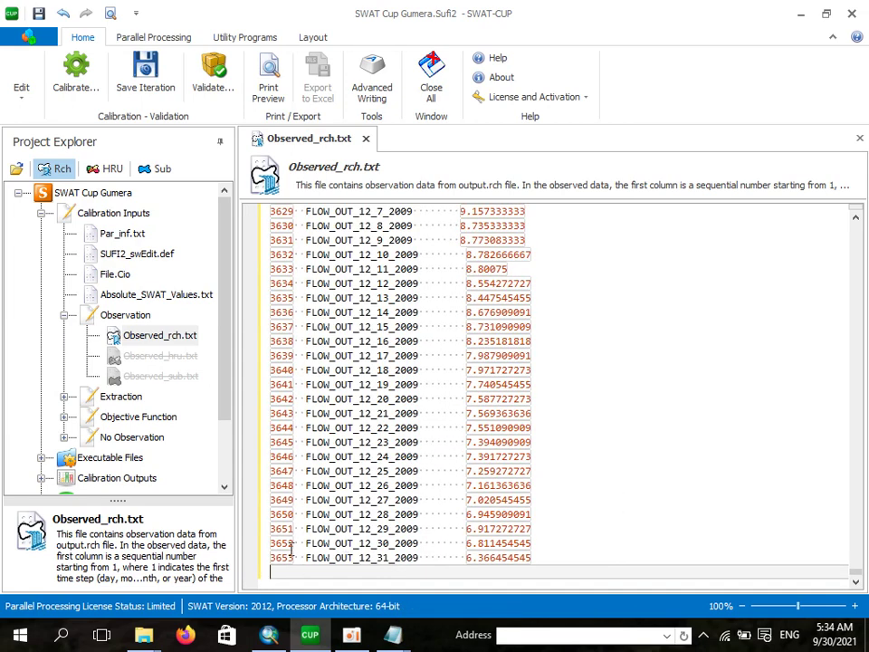
{"action": "key", "text": "BackSpace"}
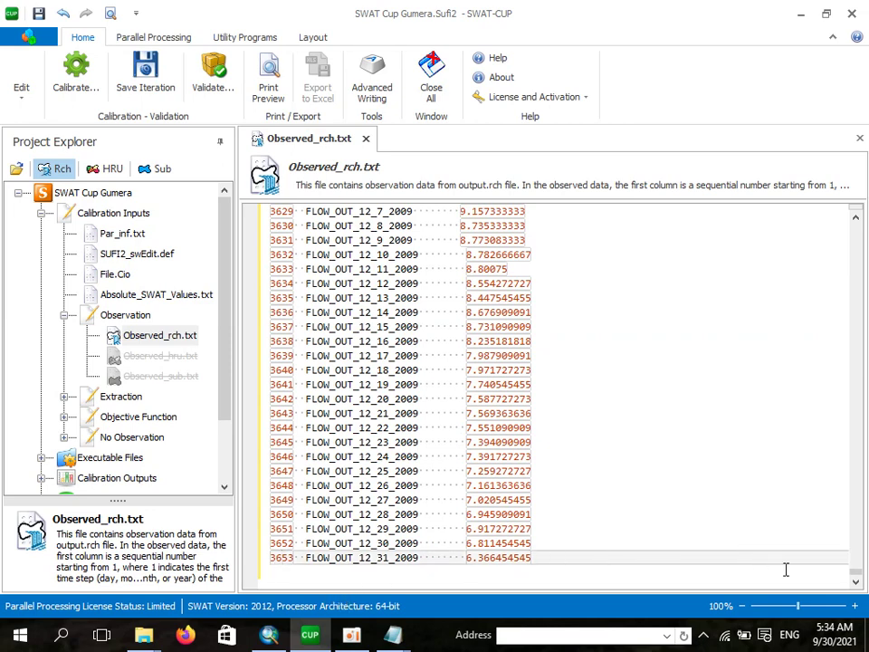
Set the number of data points for FLOW_OUT_1 to 3653 in Observed_rch.txt, and save and close the file.
{"action": "key", "text": "ctrl+Home"}
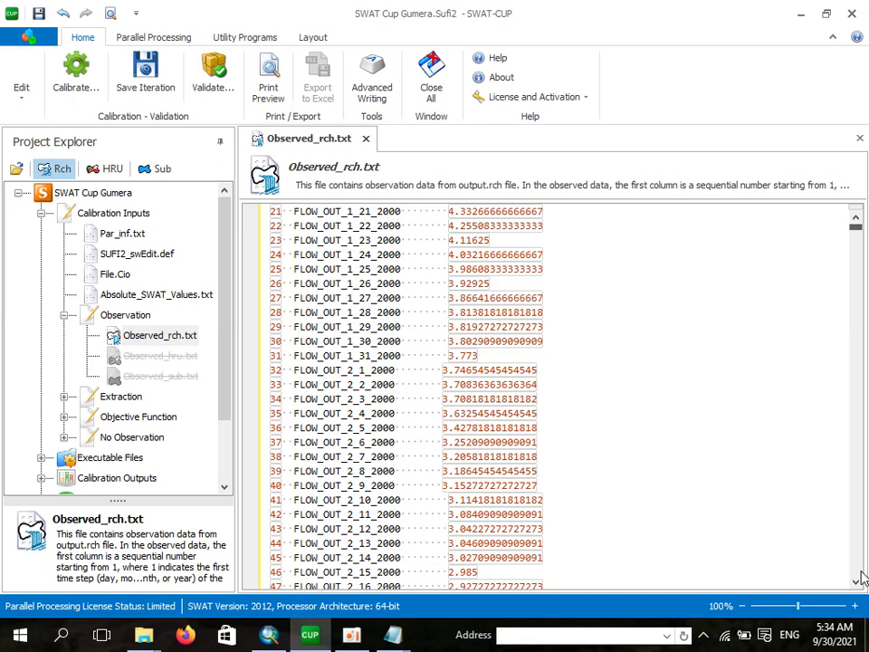
{"action": "double_click", "coordinate": [281, 257]}
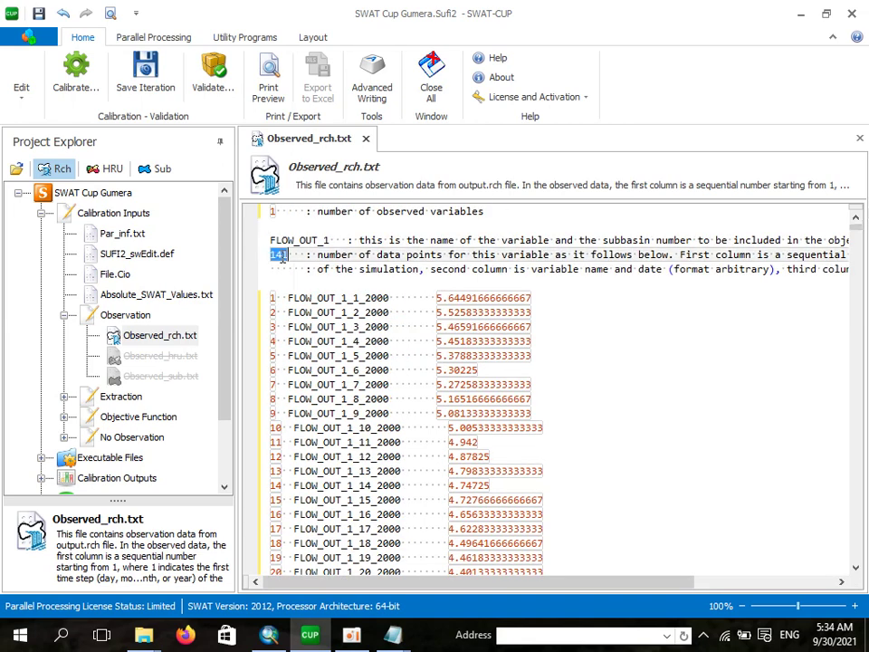
{"action": "type", "text": "3653"}
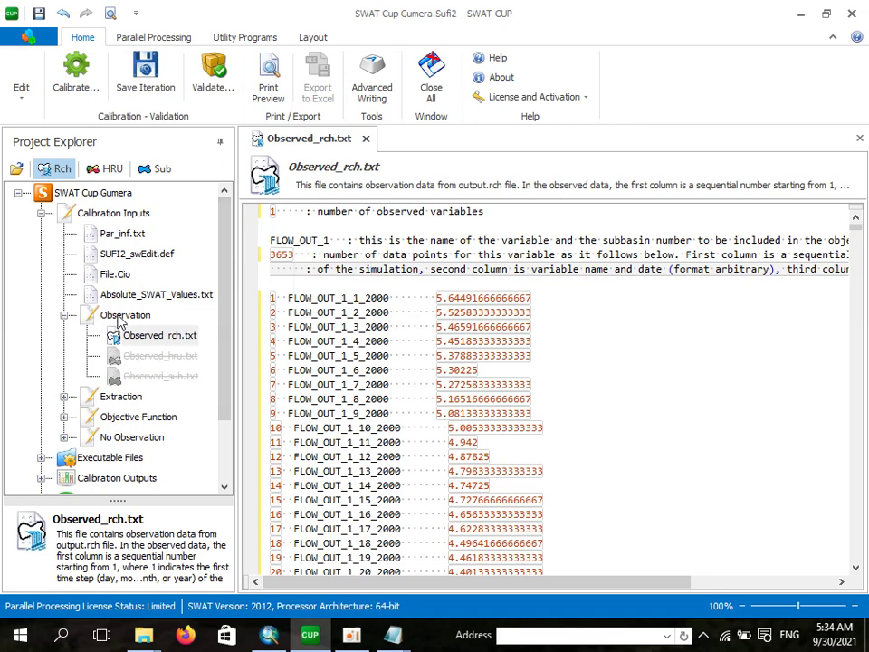
{"action": "left_click", "coordinate": [366, 139]}
{"action": "left_click", "coordinate": [360, 337]}
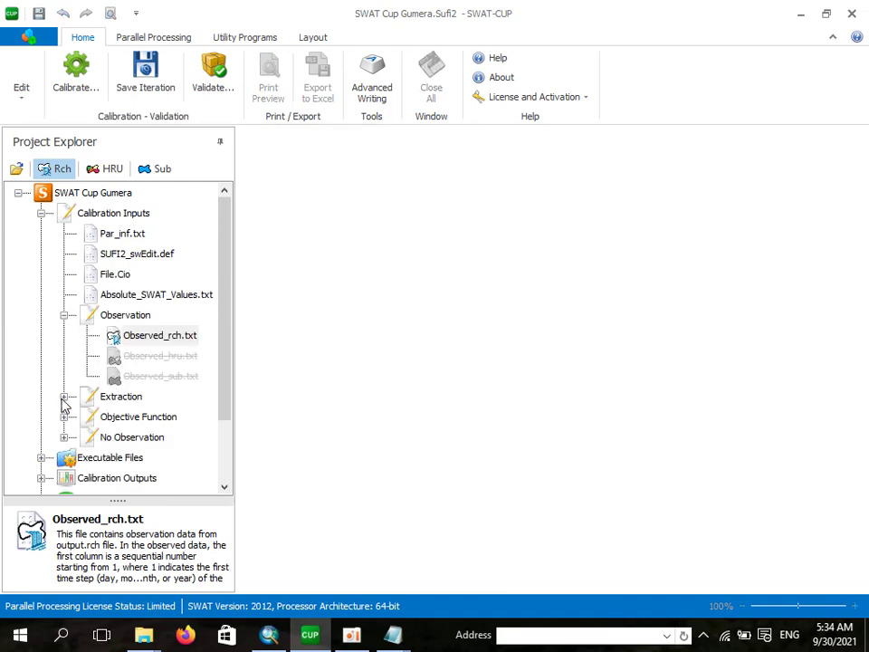
Delete FLOW_OUT_3.txt, FLOW_OUT_7.txt and NO3_OUT_7.txt from the extraction file Var_file_rch.txt, and save and close it.
{"action": "left_click", "coordinate": [62, 398]}
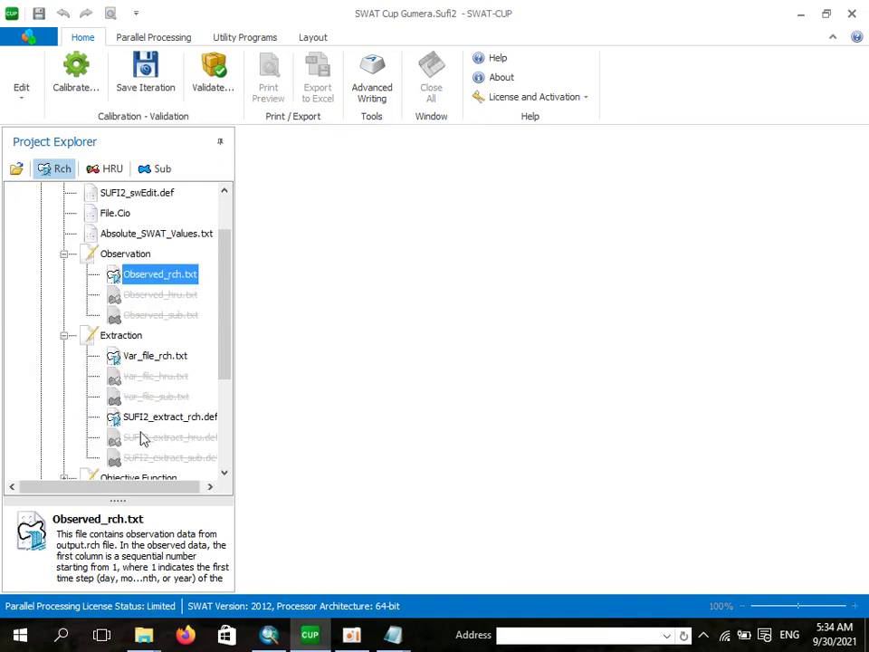
{"action": "left_click", "coordinate": [144, 359]}
{"action": "double_click", "coordinate": [143, 361]}
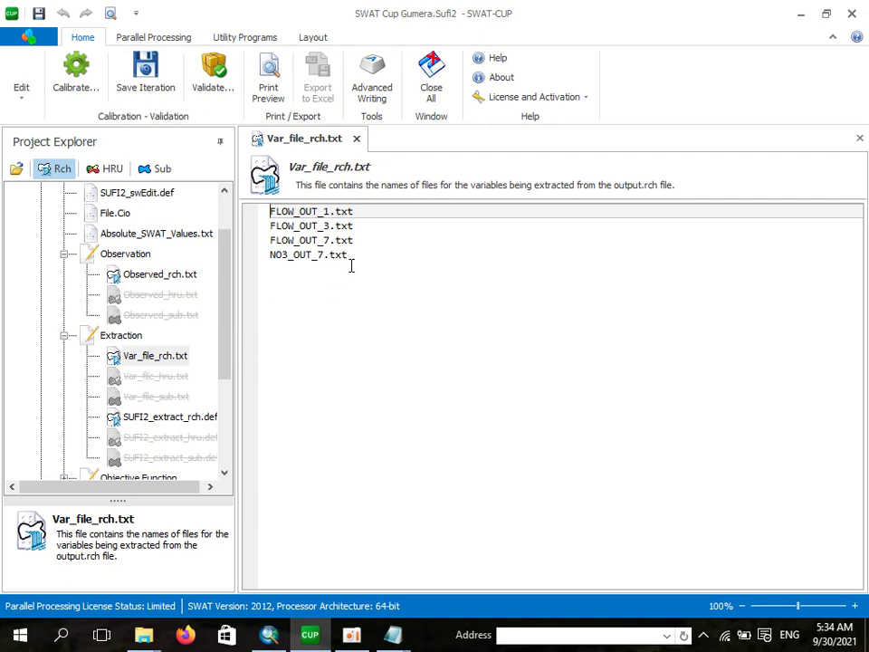
{"action": "left_click_drag", "start_coordinate": [356, 263], "coordinate": [261, 220]}
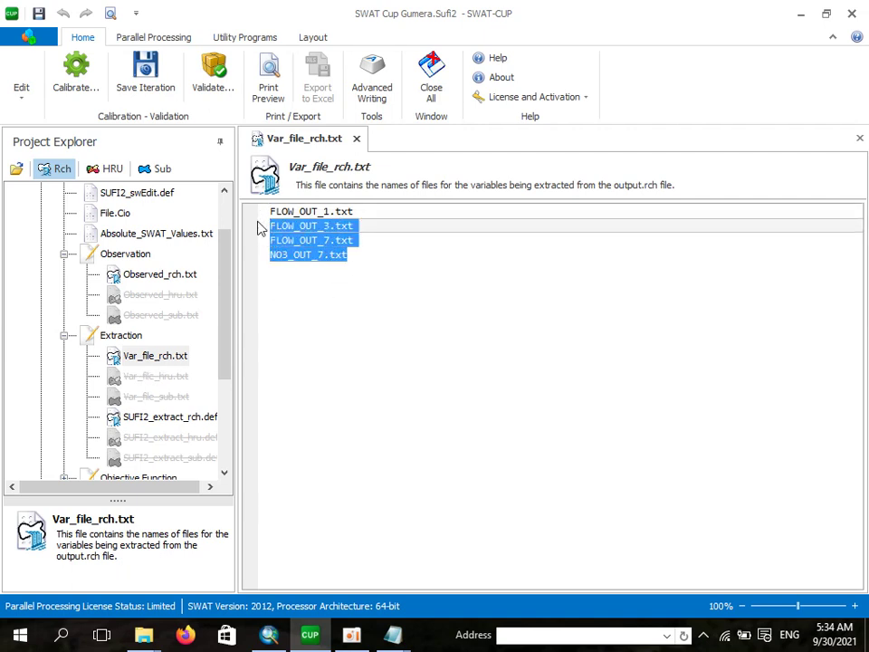
{"action": "key", "text": "Delete"}
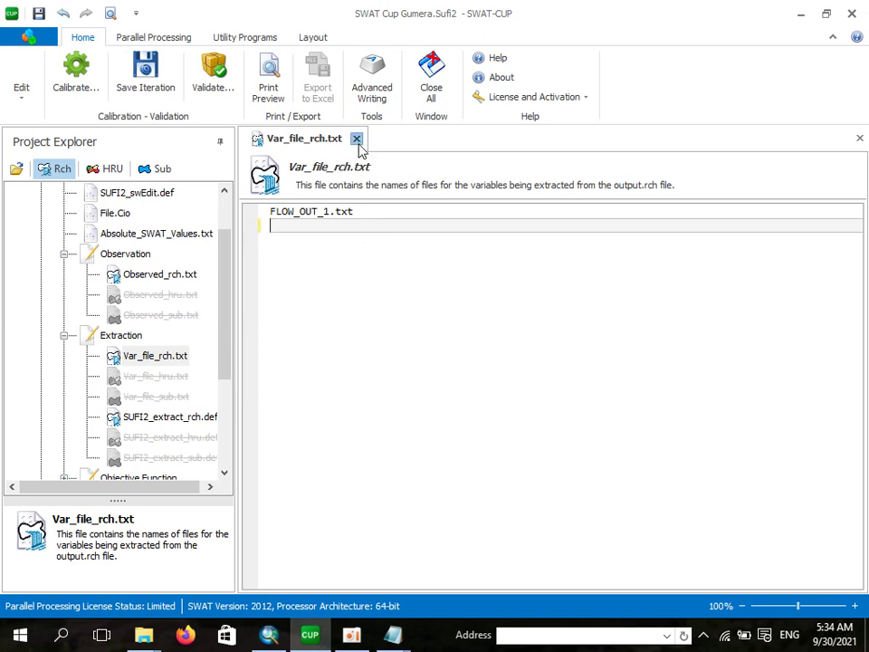
{"action": "left_click", "coordinate": [357, 139]}
{"action": "left_click", "coordinate": [359, 338]}
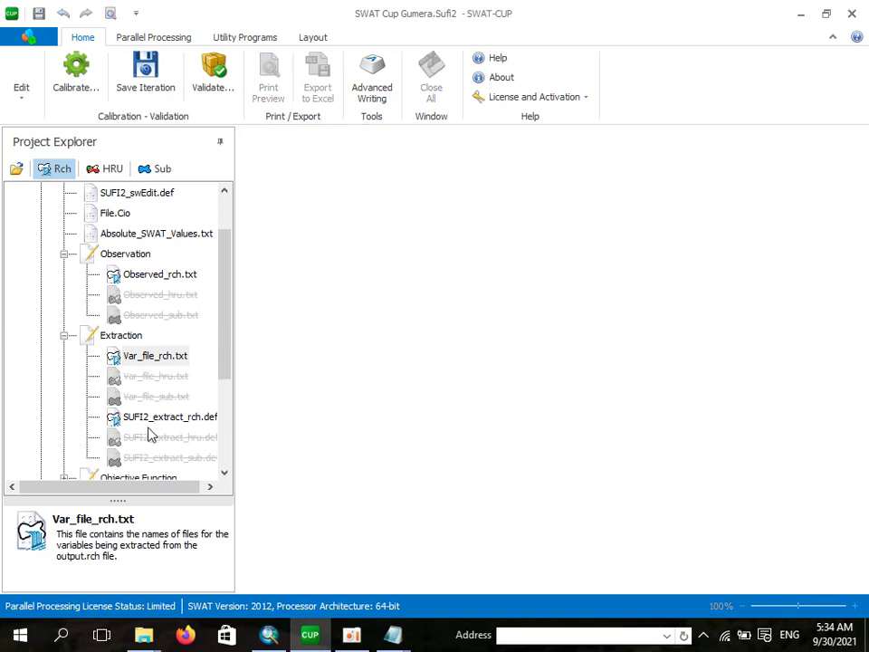
In SUFI2_extract_rch.def, set the number of variables to get to 1 and remove column 18 from the variable column numbers.
{"action": "double_click", "coordinate": [151, 418]}
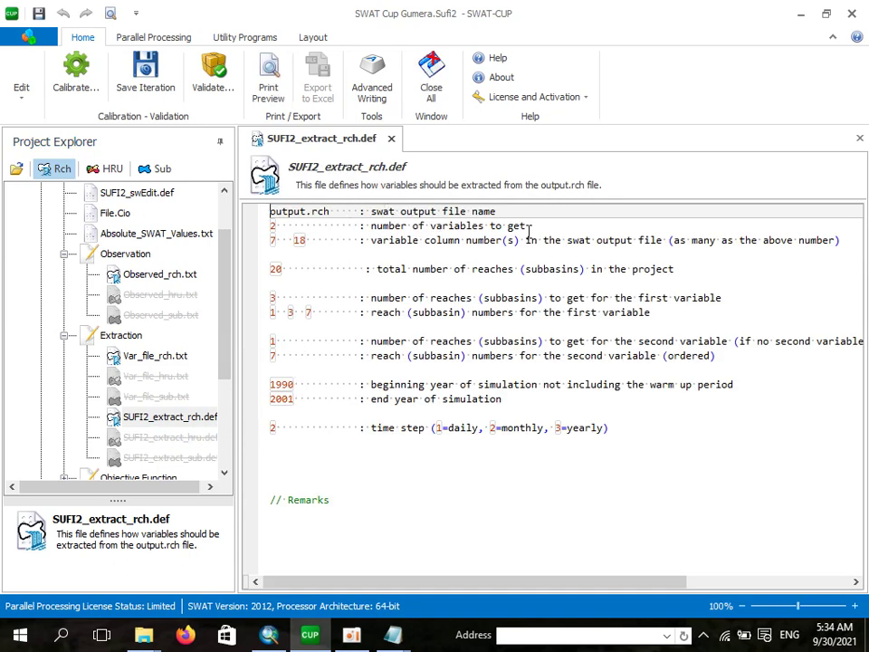
{"action": "key", "text": "Down"}
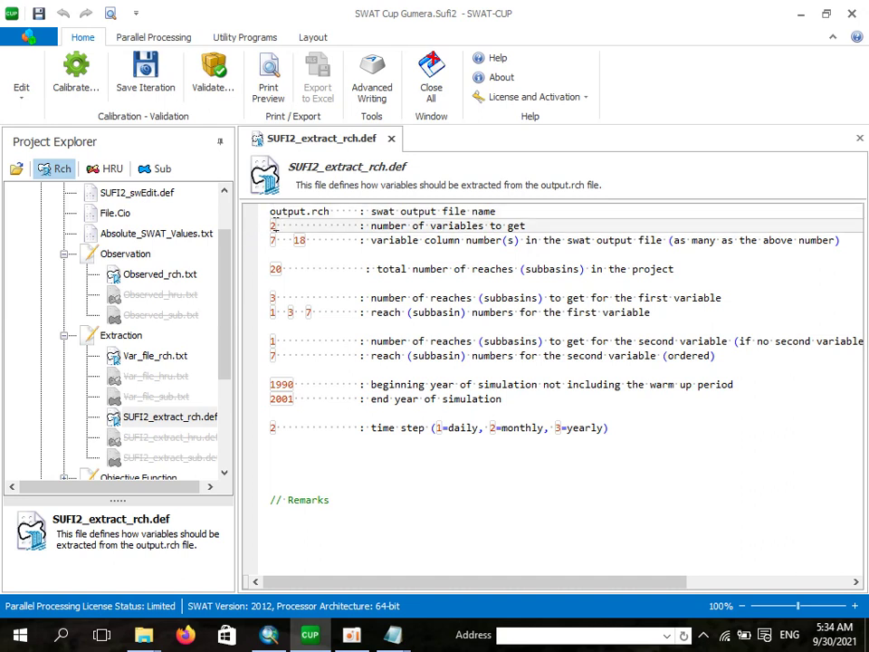
{"action": "type", "text": "1"}
{"action": "double_click", "coordinate": [300, 240]}
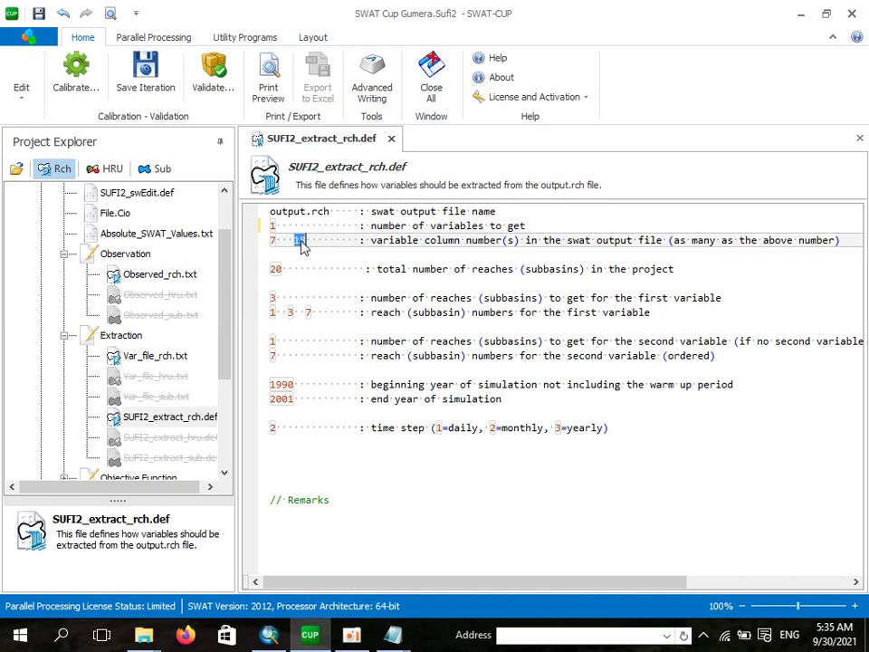
{"action": "key", "text": "Delete"}
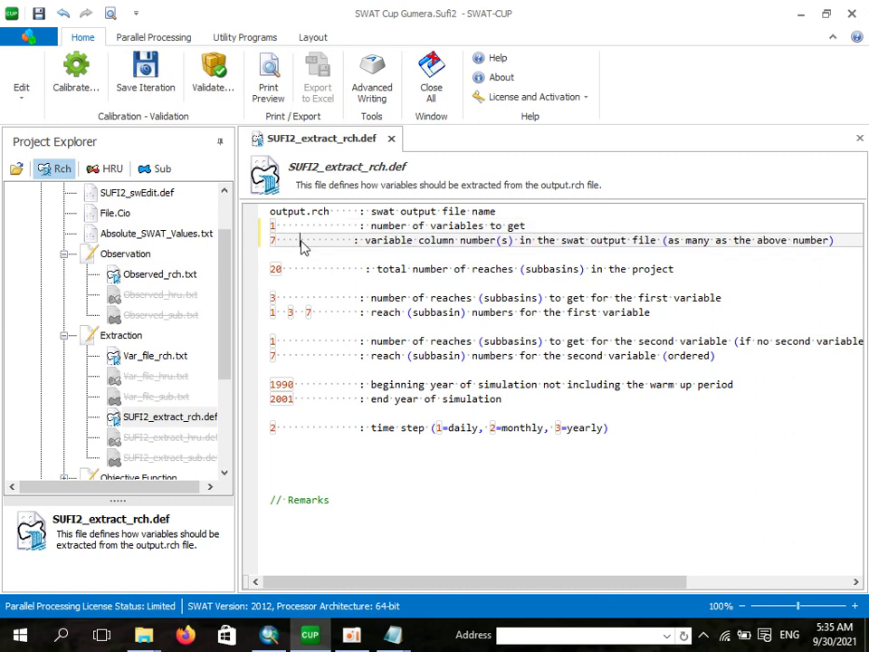
Align the description of the total number of reaches with the other lines by removing the extra space before it.
{"action": "left_click", "coordinate": [331, 268]}
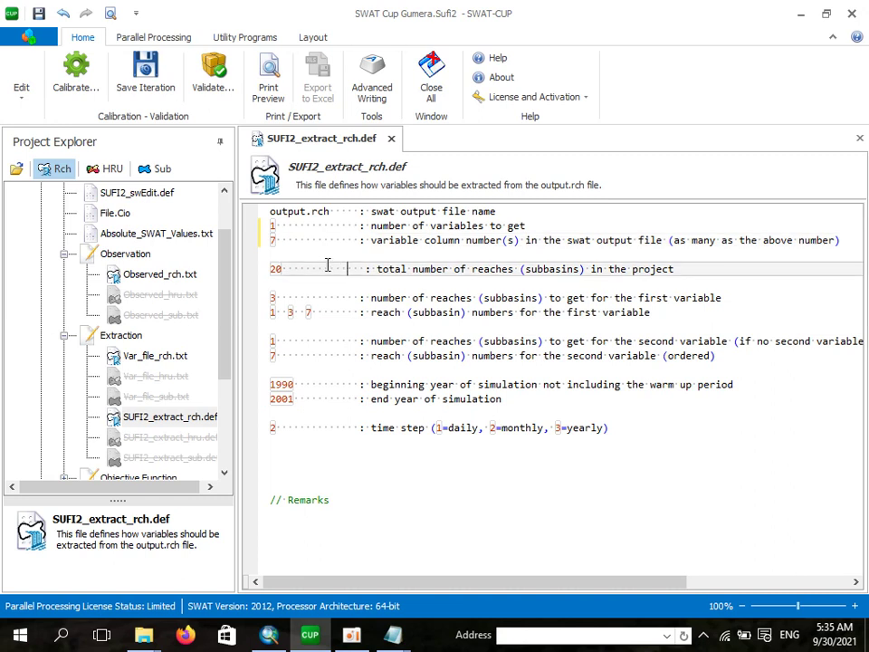
{"action": "left_click", "coordinate": [397, 293]}
{"action": "left_click", "coordinate": [355, 269]}
{"action": "key", "text": "BackSpace"}
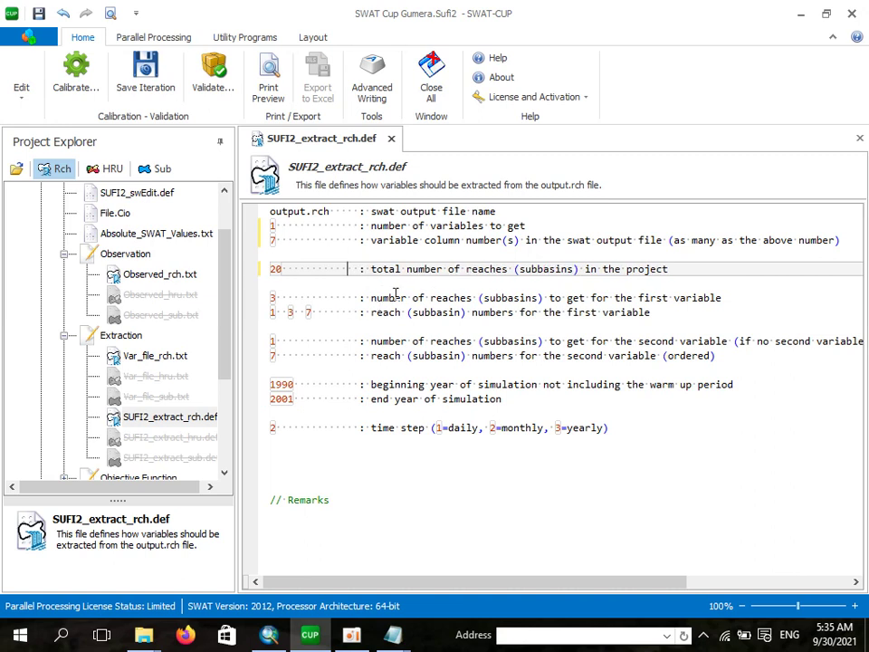
{"action": "left_click", "coordinate": [396, 293]}
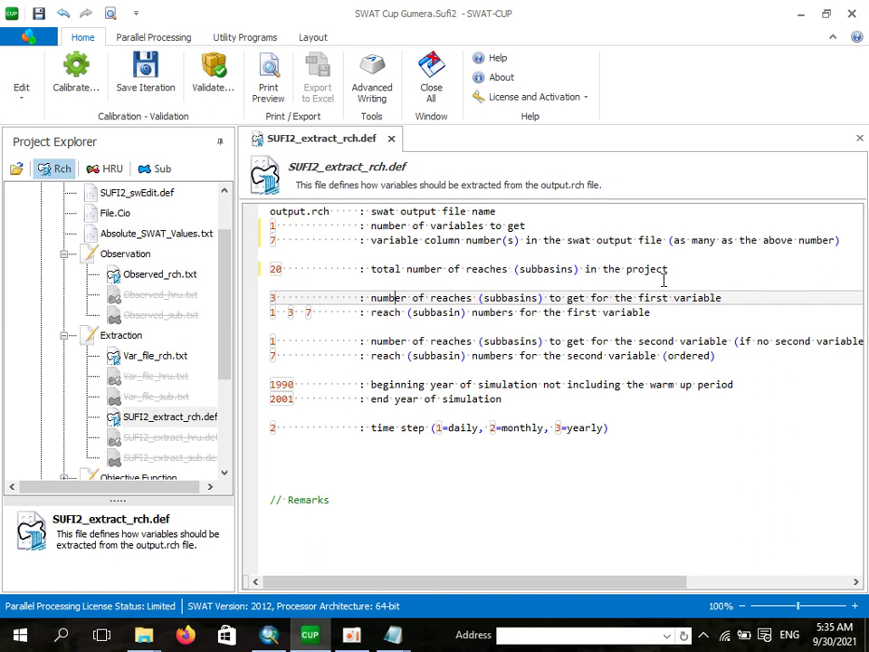
Switch to ArcMap, open the Watershed layer's attribute table, check the last subbasin number, and close the table.
{"action": "left_click", "coordinate": [274, 270]}
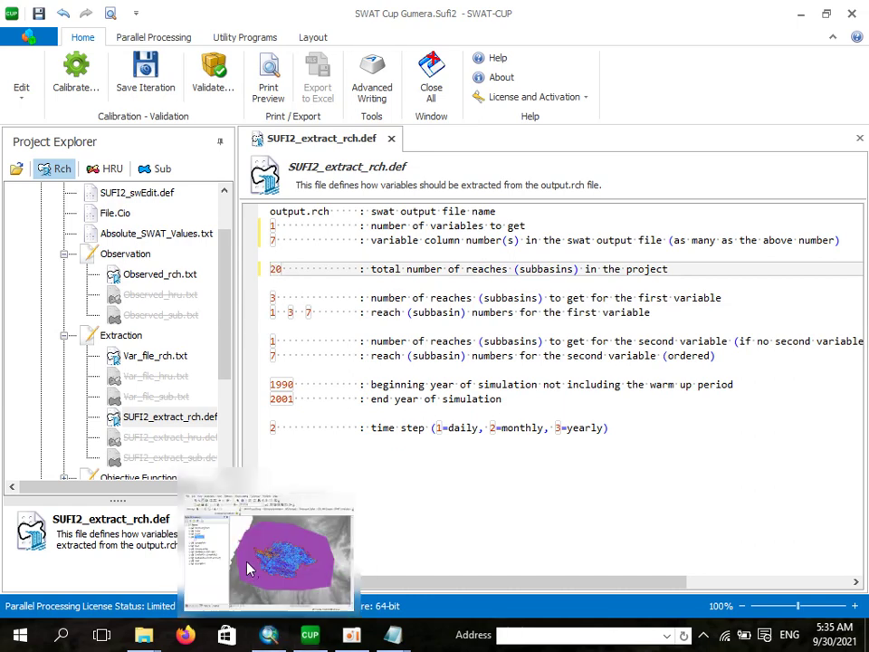
{"action": "left_click", "coordinate": [272, 639]}
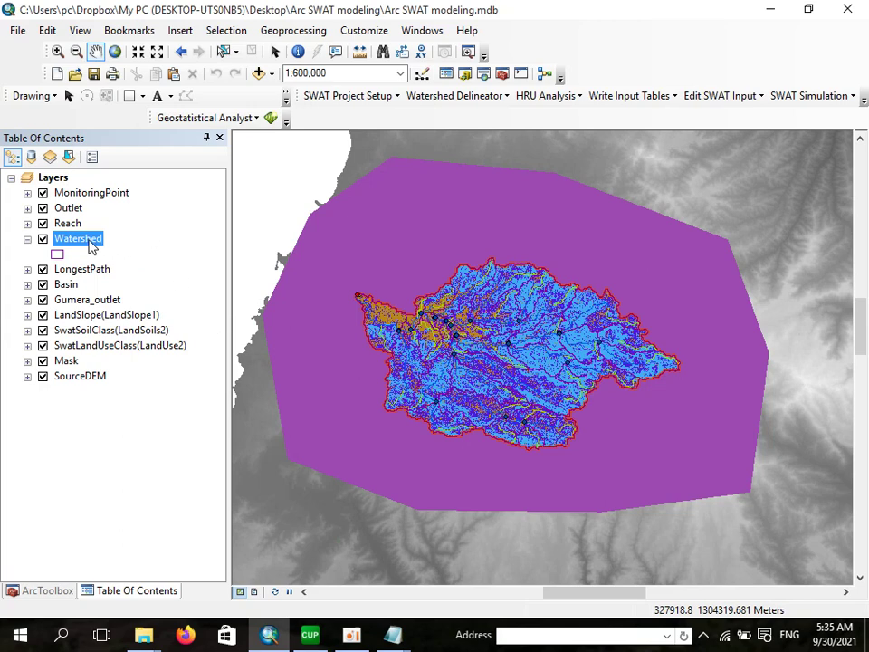
{"action": "right_click", "coordinate": [90, 243]}
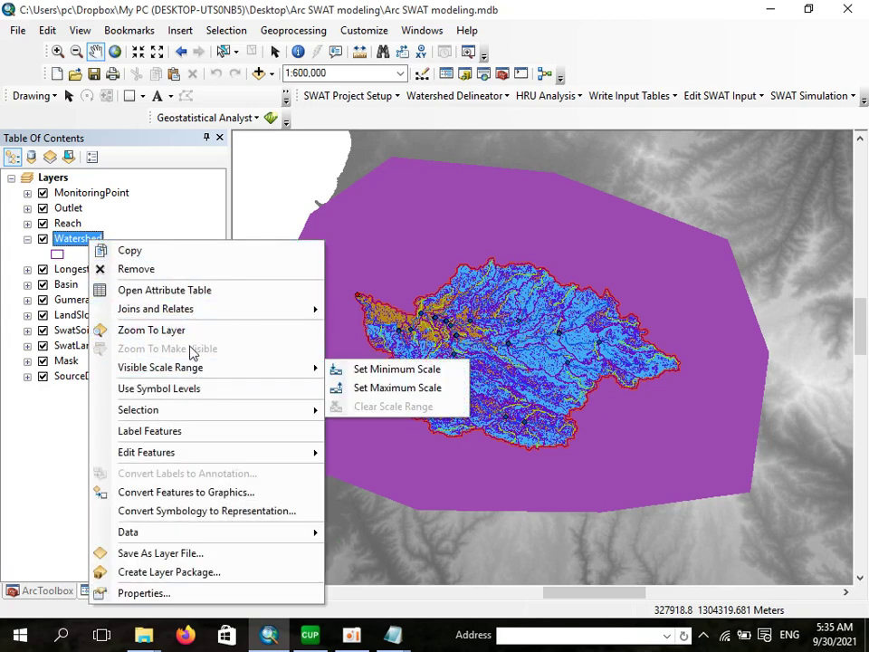
{"action": "left_click", "coordinate": [204, 290]}
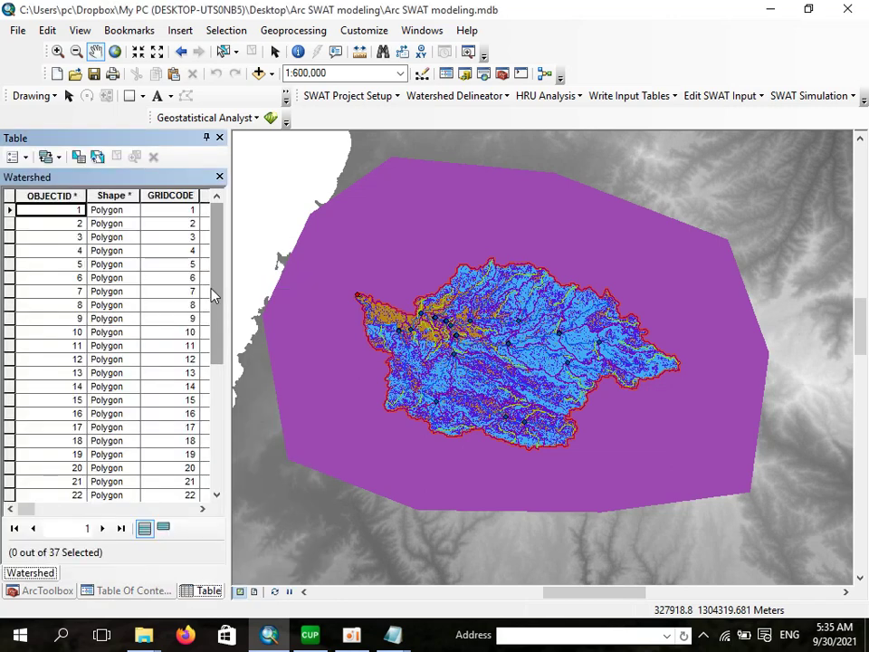
{"action": "left_click_drag", "start_coordinate": [221, 260], "coordinate": [204, 394]}
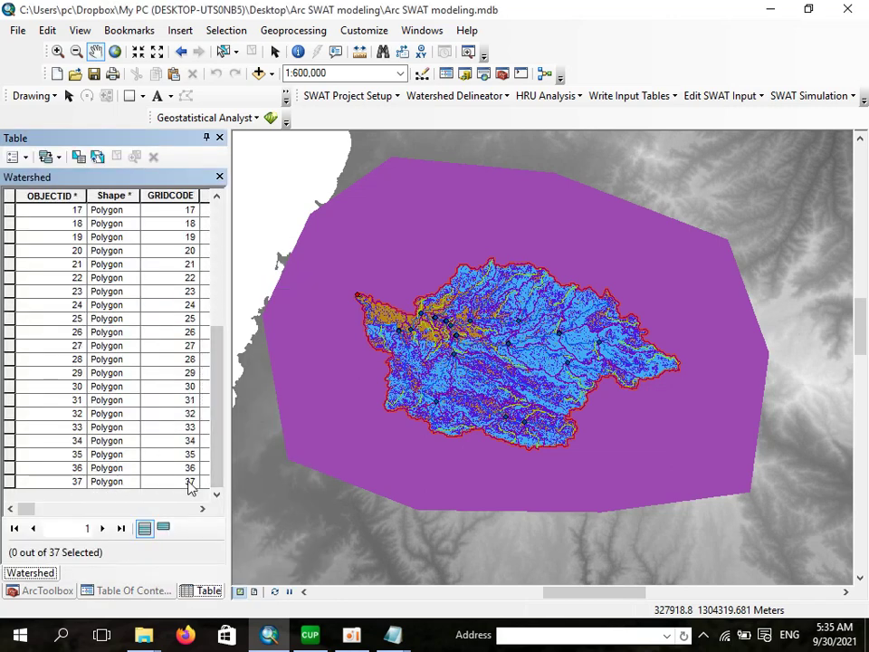
{"action": "scroll", "coordinate": [190, 277], "scroll_direction": "up", "scroll_amount": 5}
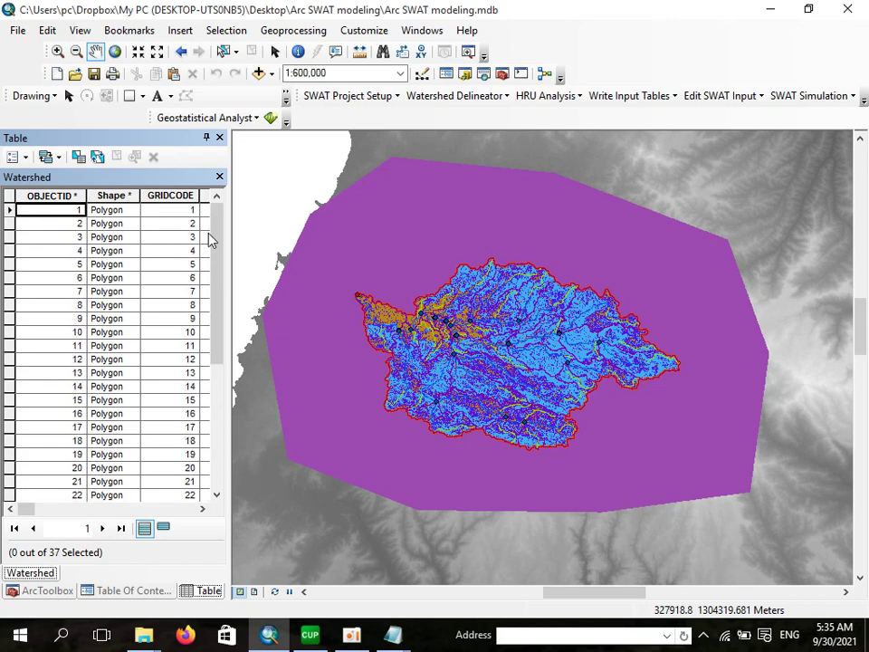
{"action": "left_click_drag", "start_coordinate": [220, 230], "coordinate": [219, 374]}
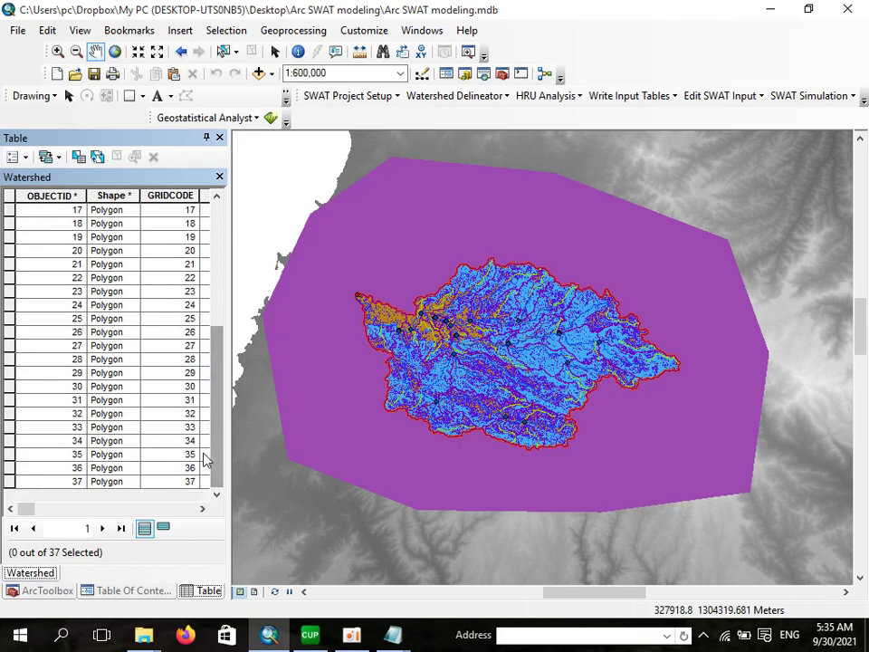
{"action": "left_click", "coordinate": [178, 482]}
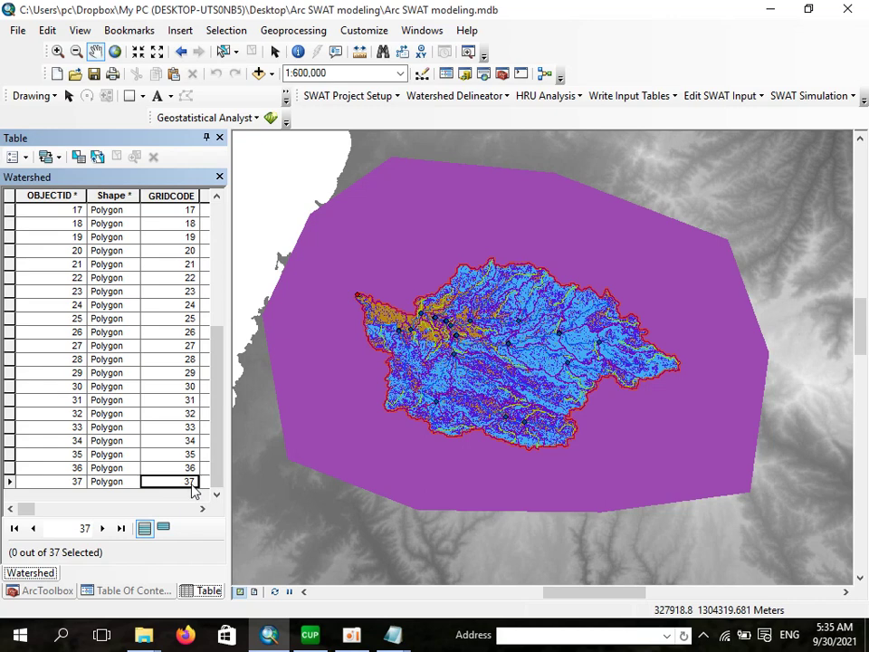
{"action": "left_click", "coordinate": [219, 176]}
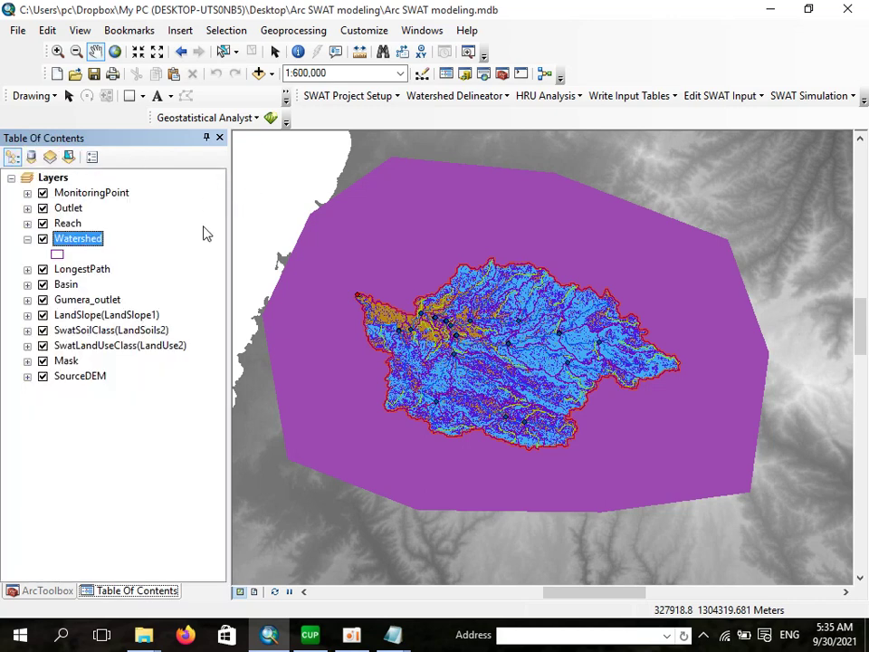
Switch back to SWAT-CUP and set the total number of reaches in the project to 37.
{"action": "left_click", "coordinate": [310, 634]}
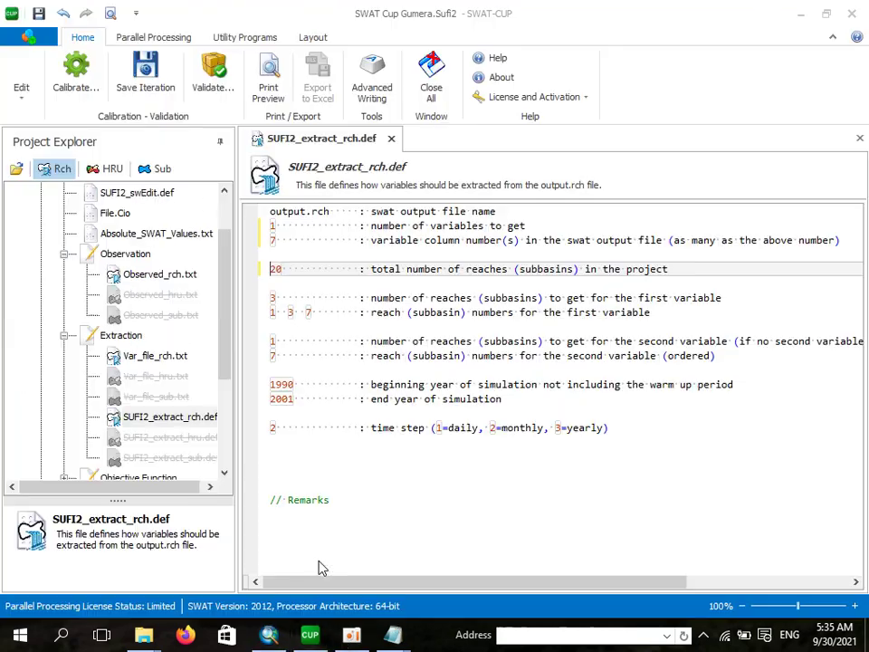
{"action": "double_click", "coordinate": [276, 270]}
{"action": "type", "text": "37"}
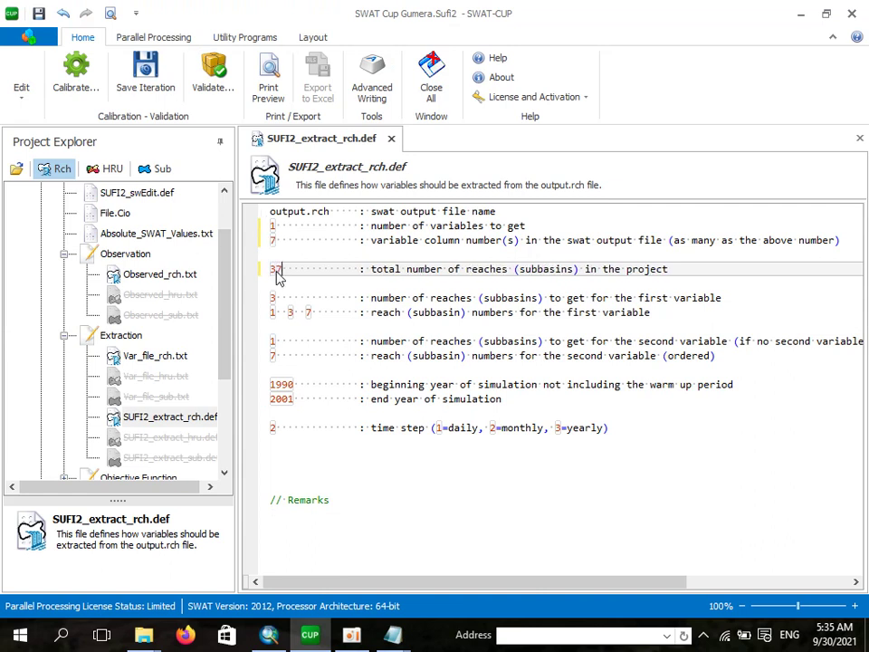
Set the number of reaches for the first variable to 1 and remove reaches 3 and 7 from its reach numbers.
{"action": "left_click", "coordinate": [322, 297]}
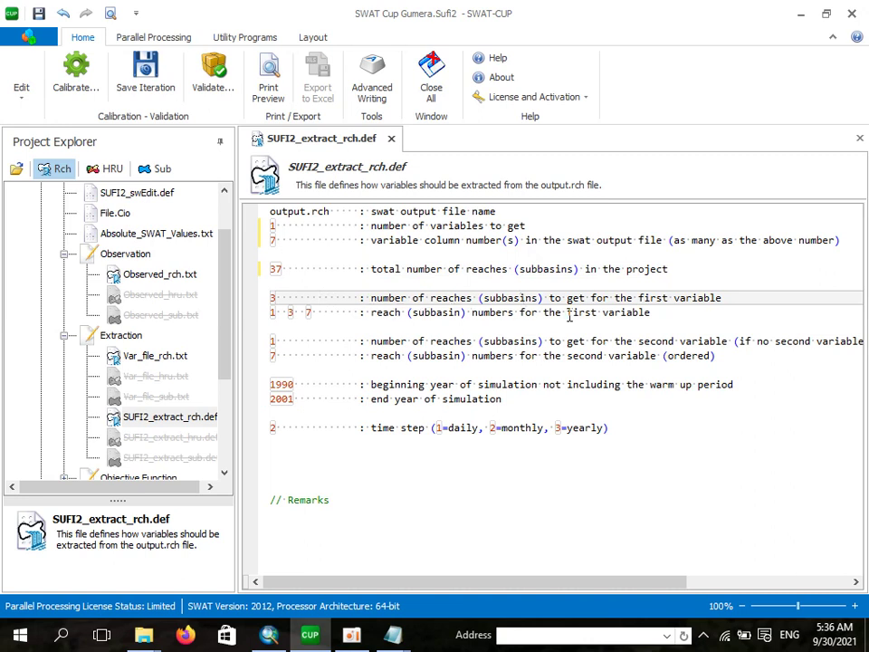
{"action": "double_click", "coordinate": [274, 297]}
{"action": "type", "text": "1"}
{"action": "left_click", "coordinate": [391, 316]}
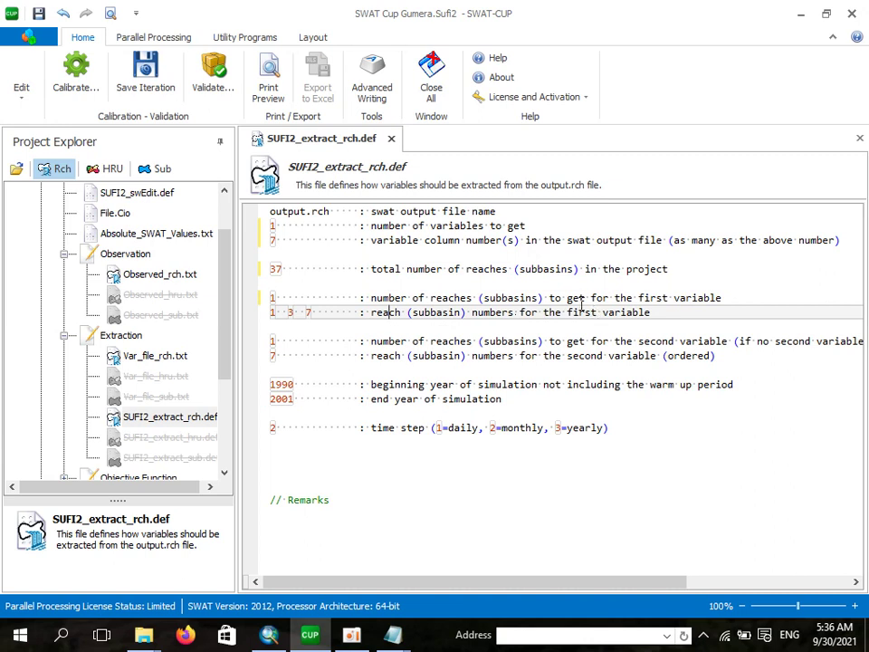
{"action": "left_click_drag", "start_coordinate": [316, 312], "coordinate": [293, 315]}
{"action": "key", "text": "BackSpace"}
{"action": "left_click", "coordinate": [442, 342]}
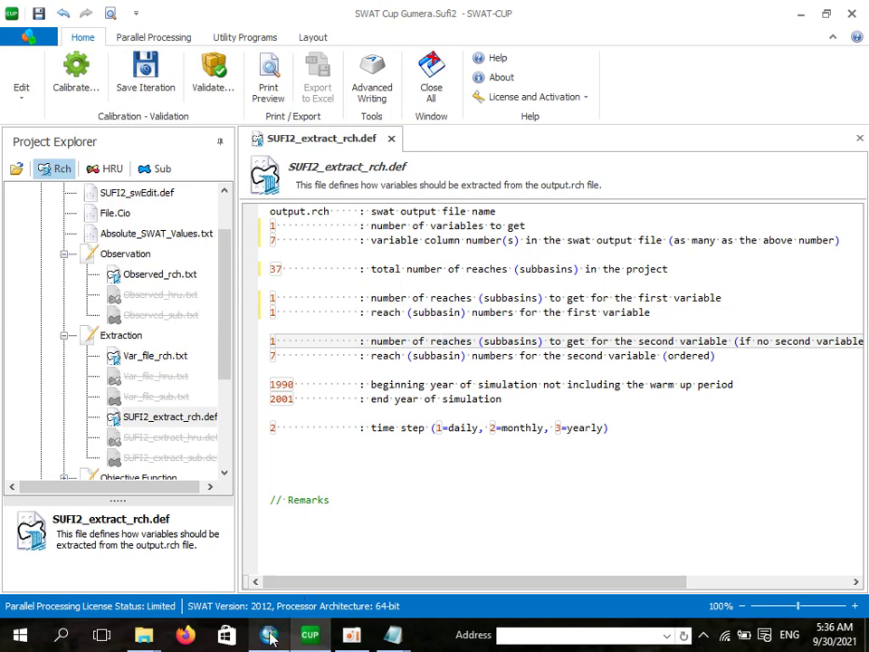
In ArcMap, reopen the Watershed attribute table and highlight subbasin records up to 16 to locate the one at the watershed outlet.
{"action": "mouse_move", "coordinate": [269, 633]}
{"action": "left_click", "coordinate": [269, 561]}
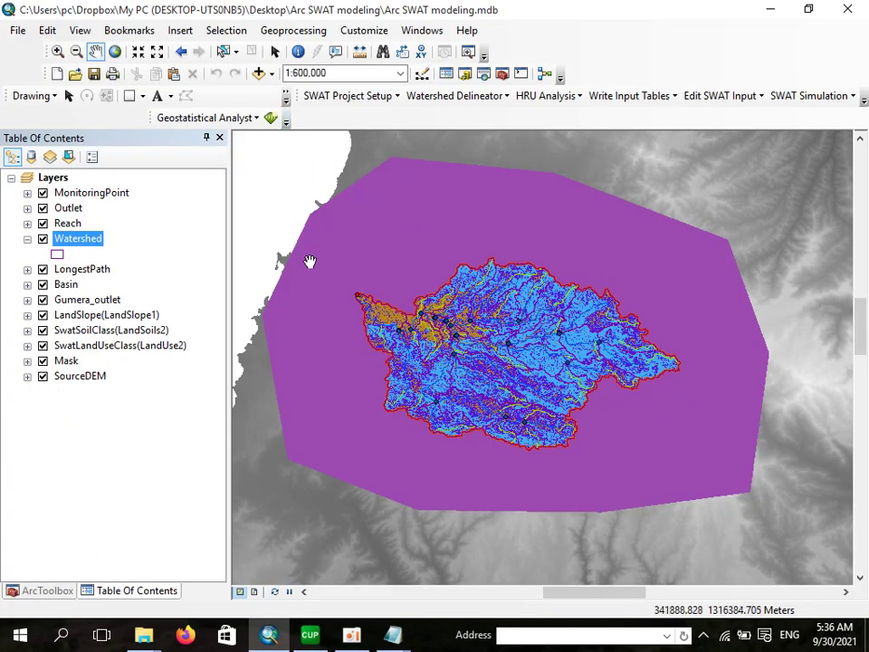
{"action": "right_click", "coordinate": [76, 242]}
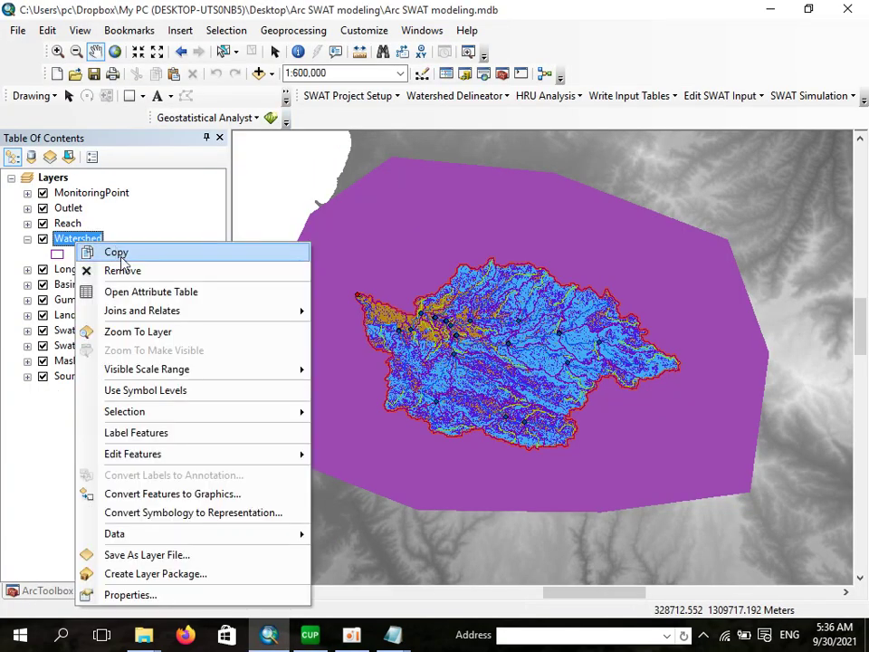
{"action": "left_click", "coordinate": [127, 291]}
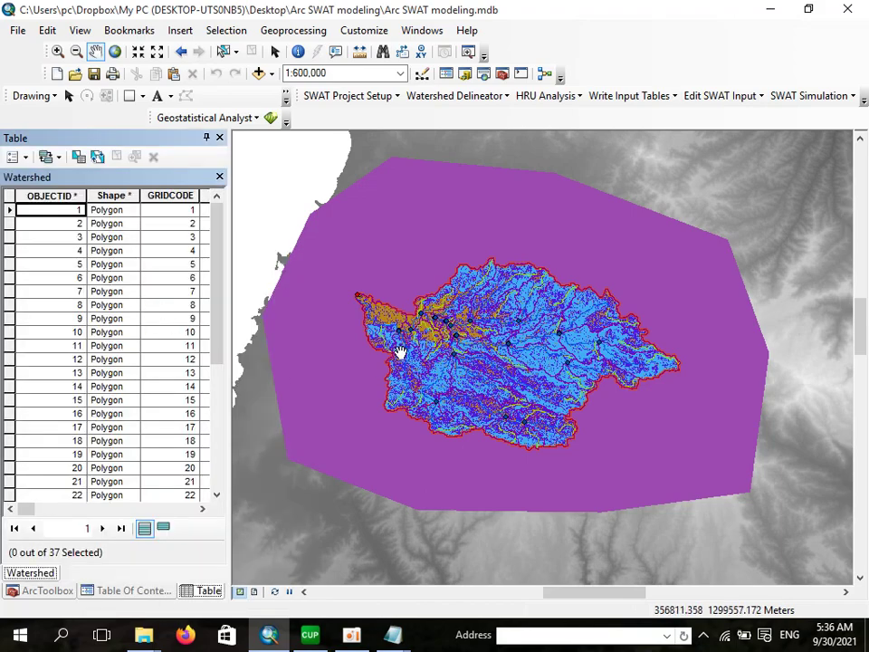
{"action": "scroll", "coordinate": [398, 330], "scroll_direction": "up", "scroll_amount": 3}
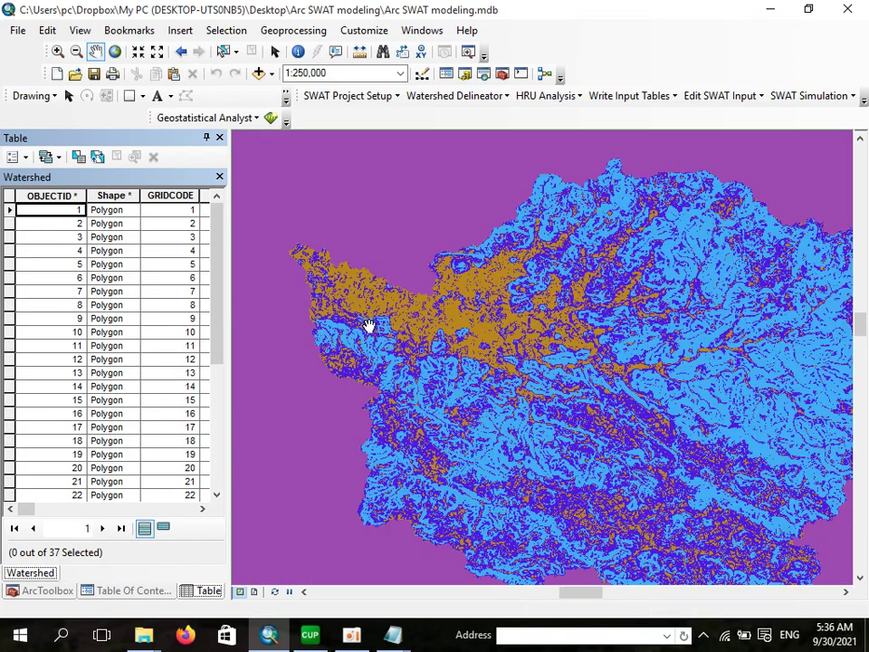
{"action": "left_click_drag", "start_coordinate": [369, 326], "coordinate": [399, 317]}
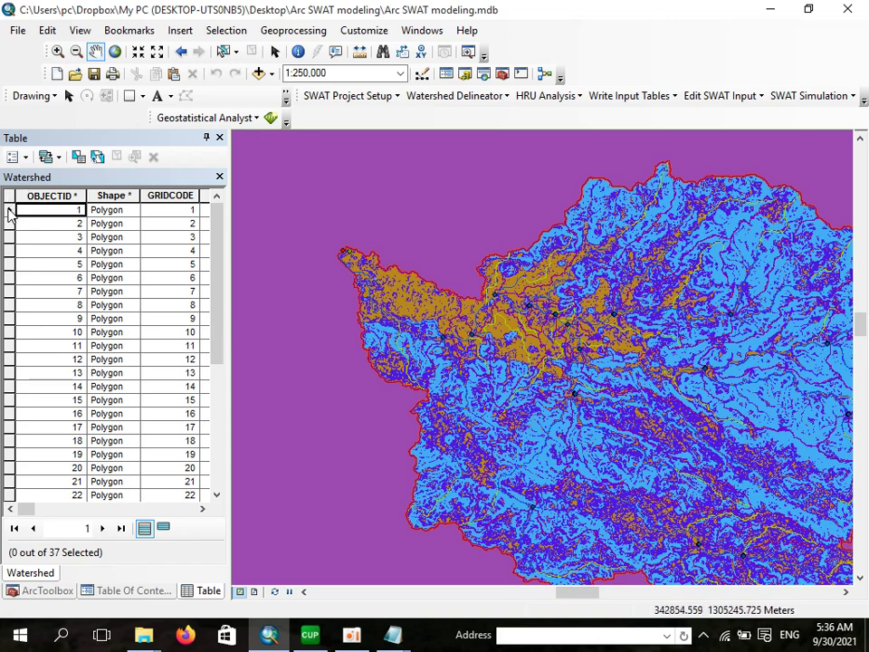
{"action": "left_click_drag", "start_coordinate": [11, 210], "coordinate": [12, 425]}
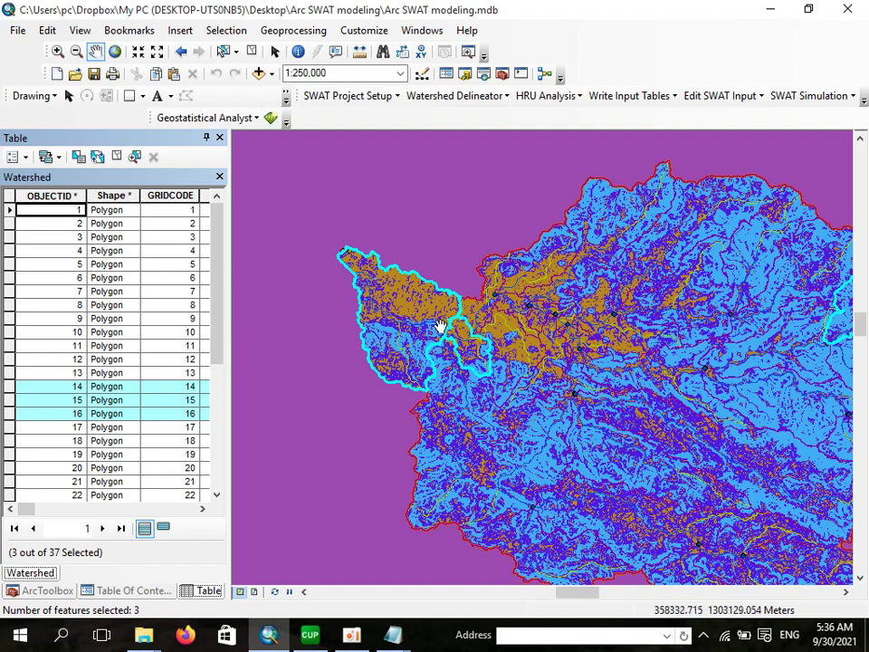
Select only subbasin 14 in the Watershed attribute table in ArcMap to check its location on the map.
{"action": "mouse_move", "coordinate": [309, 633]}
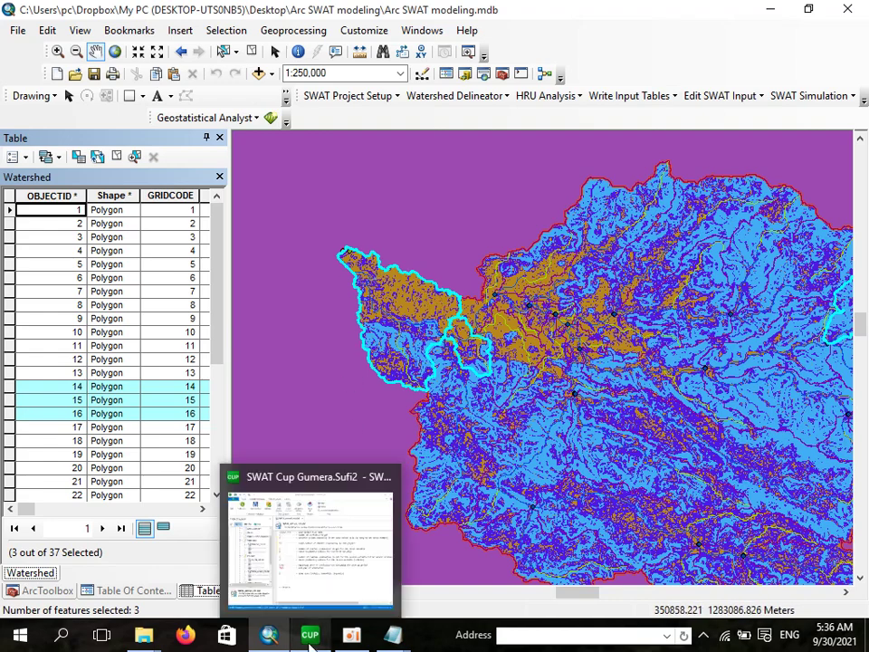
{"action": "left_click", "coordinate": [318, 573]}
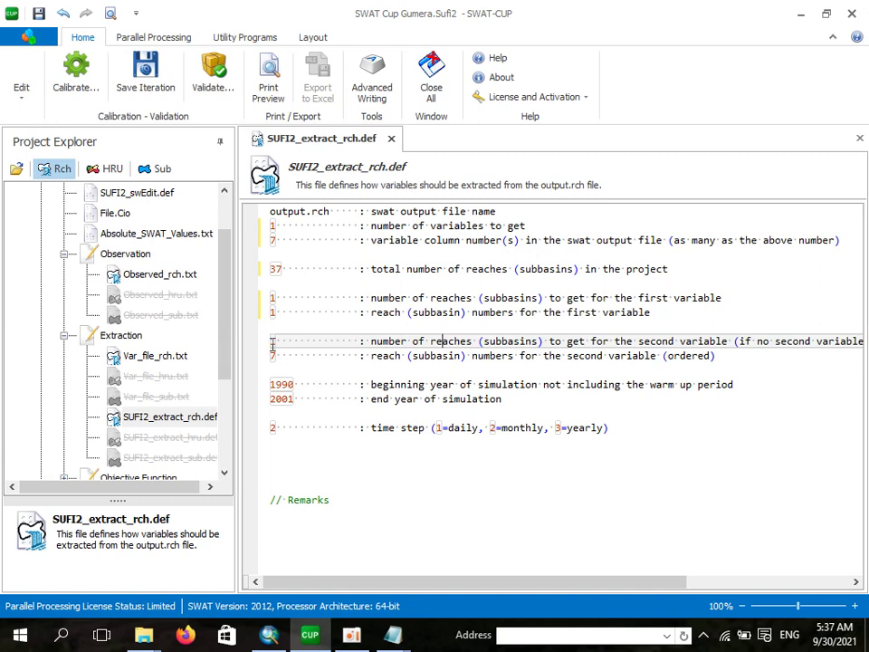
{"action": "mouse_move", "coordinate": [392, 638]}
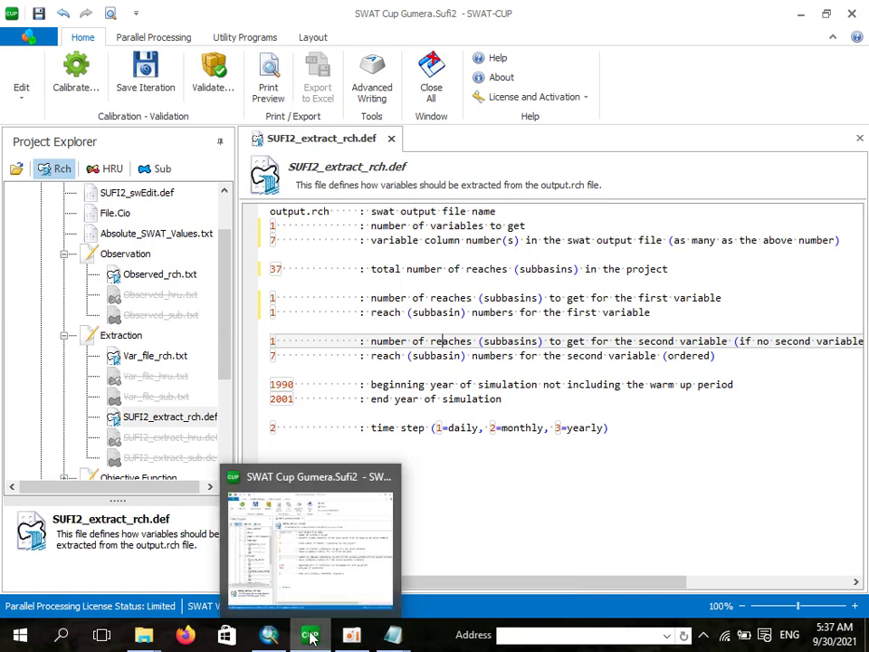
{"action": "left_click", "coordinate": [268, 634]}
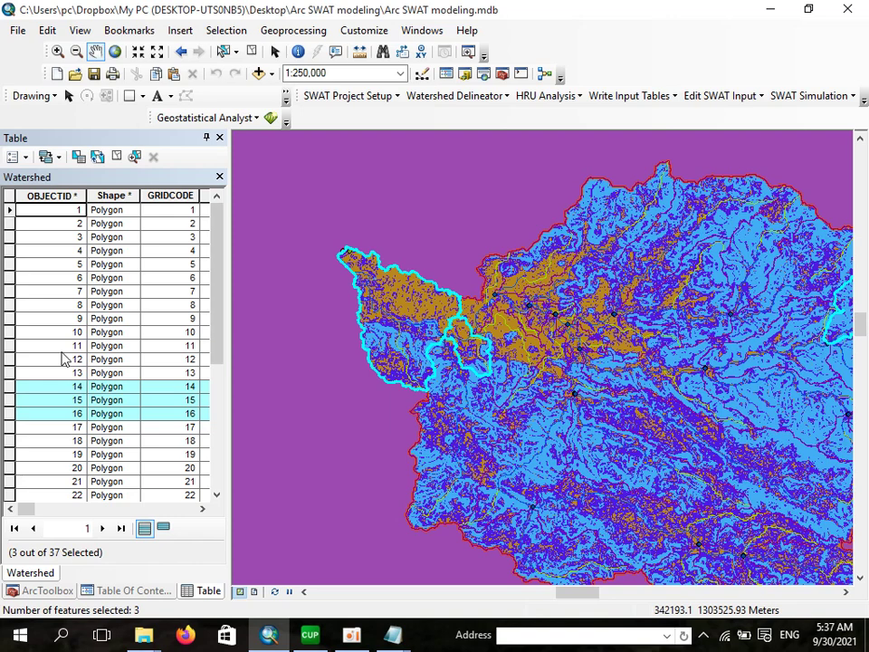
{"action": "left_click", "coordinate": [8, 388]}
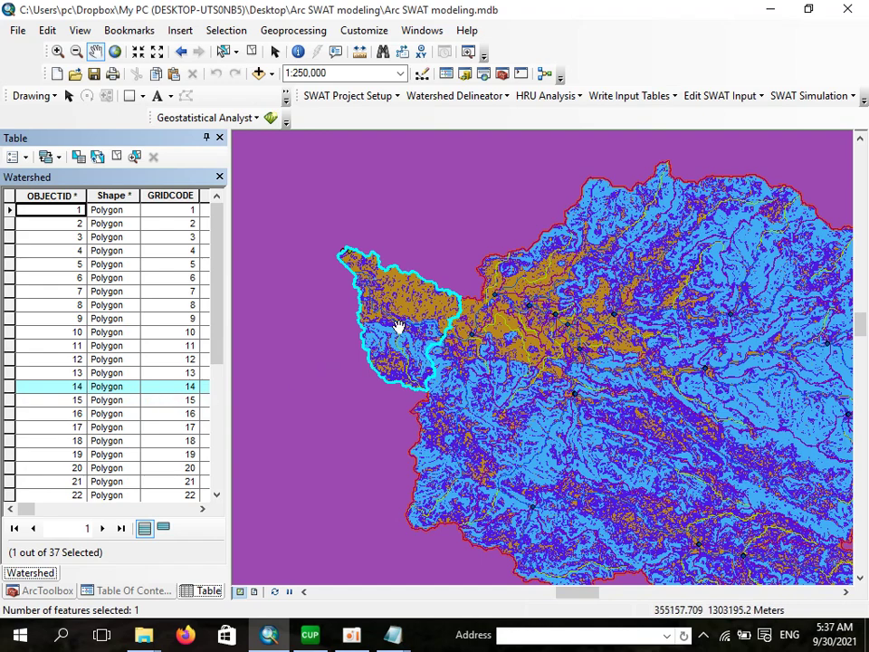
Back in SWAT-CUP, set the first variable's reach number to 14 and realign its description.
{"action": "left_click", "coordinate": [332, 621]}
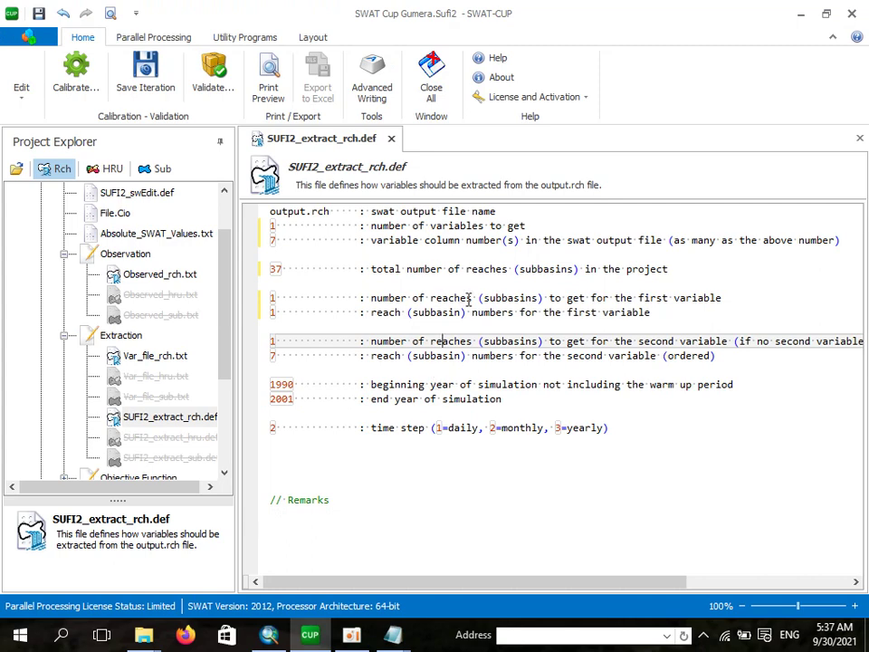
{"action": "left_click", "coordinate": [275, 314]}
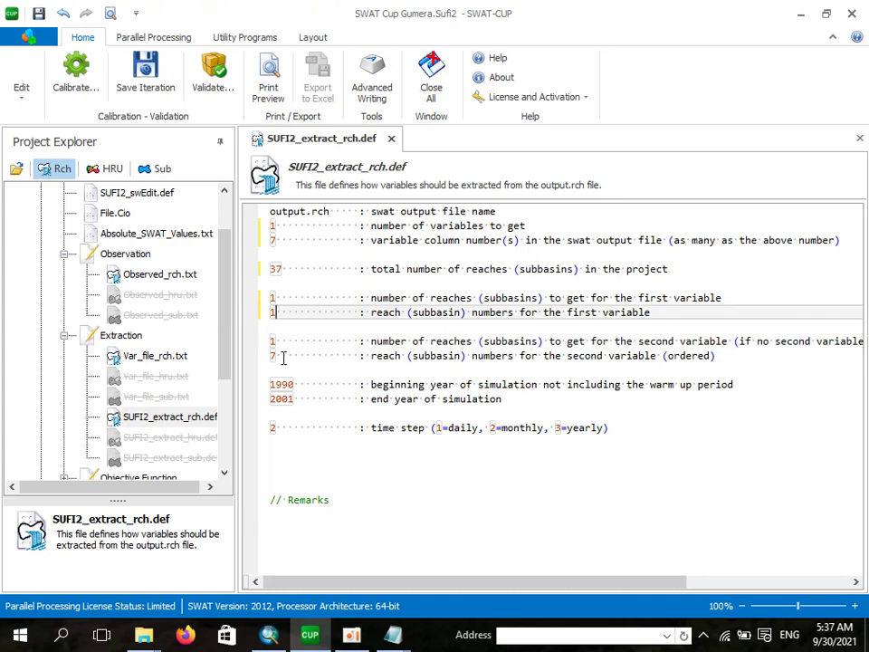
{"action": "type", "text": "4"}
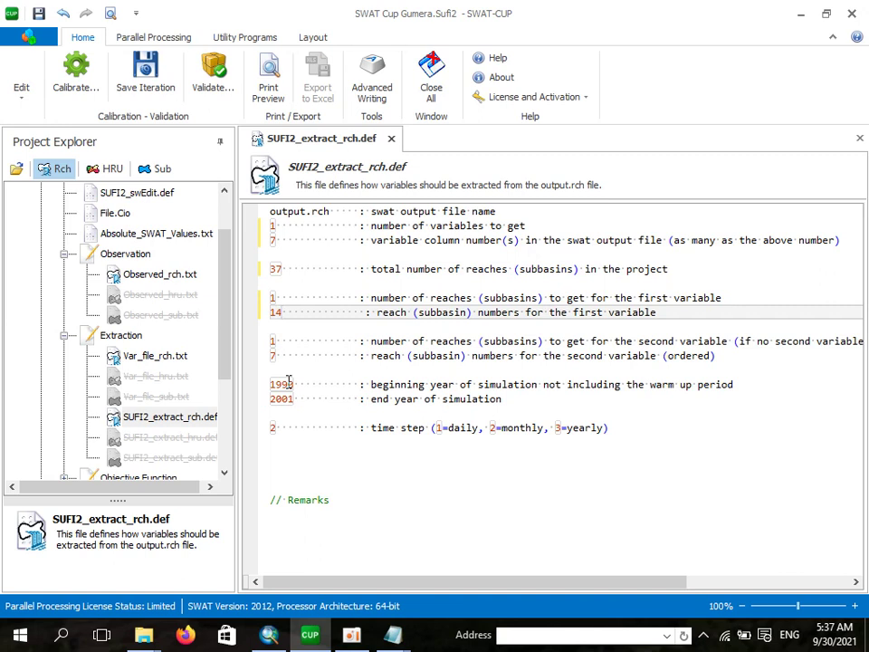
{"action": "key", "text": "Delete"}
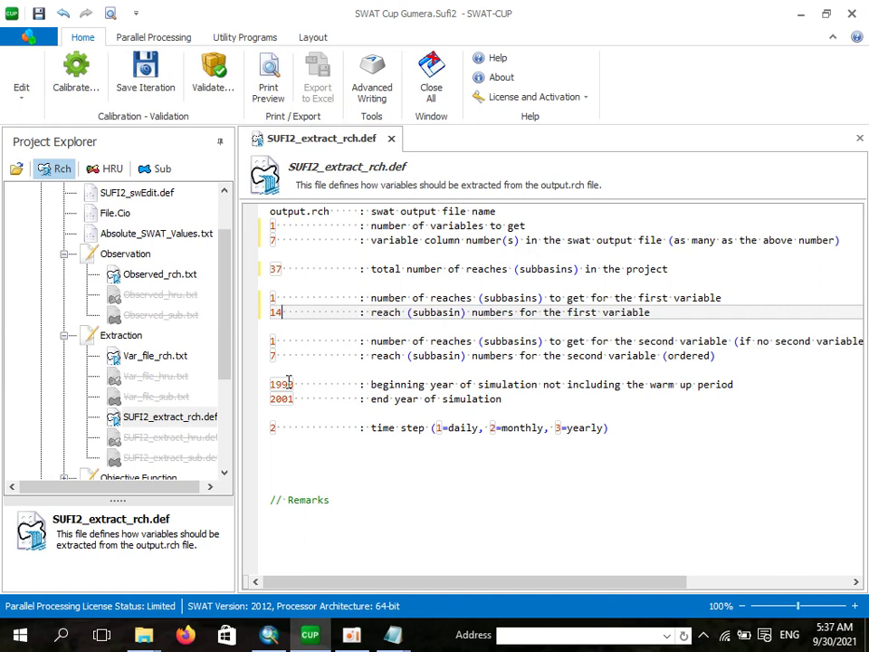
Delete the two lines defining the number of reaches and the reach numbers for the second variable.
{"action": "left_click", "coordinate": [313, 355]}
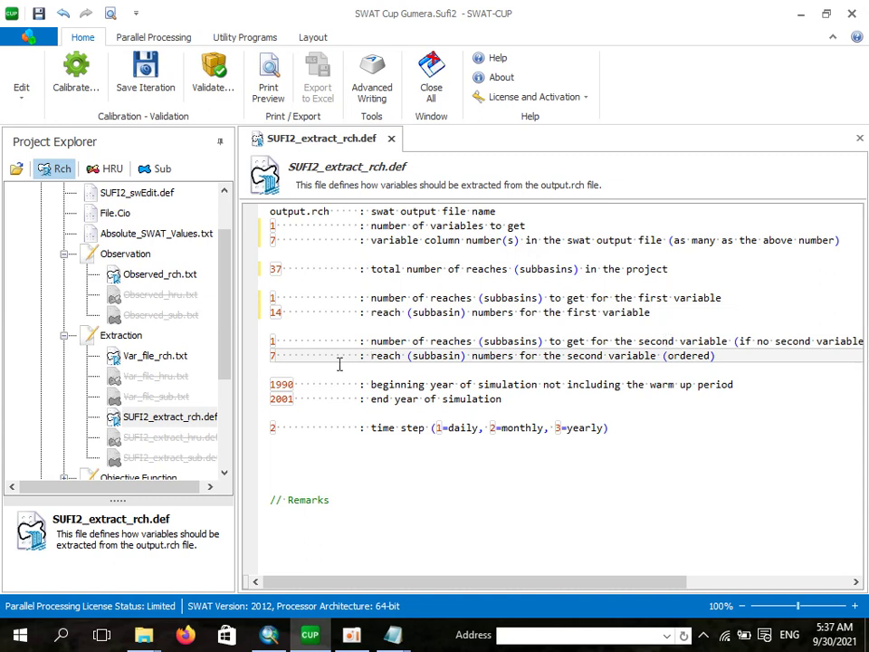
{"action": "left_click_drag", "start_coordinate": [256, 344], "coordinate": [673, 368]}
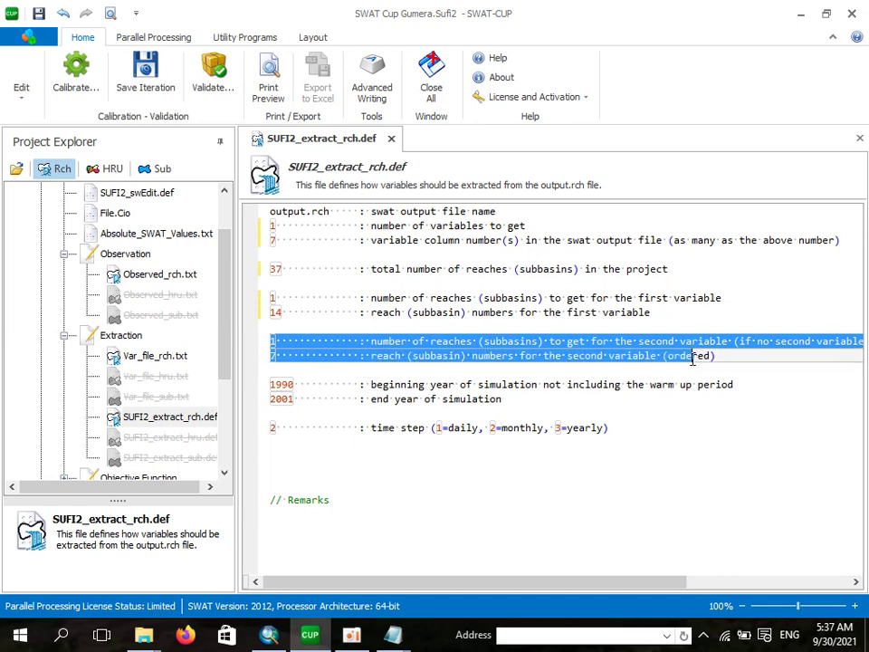
{"action": "key", "text": "BackSpace"}
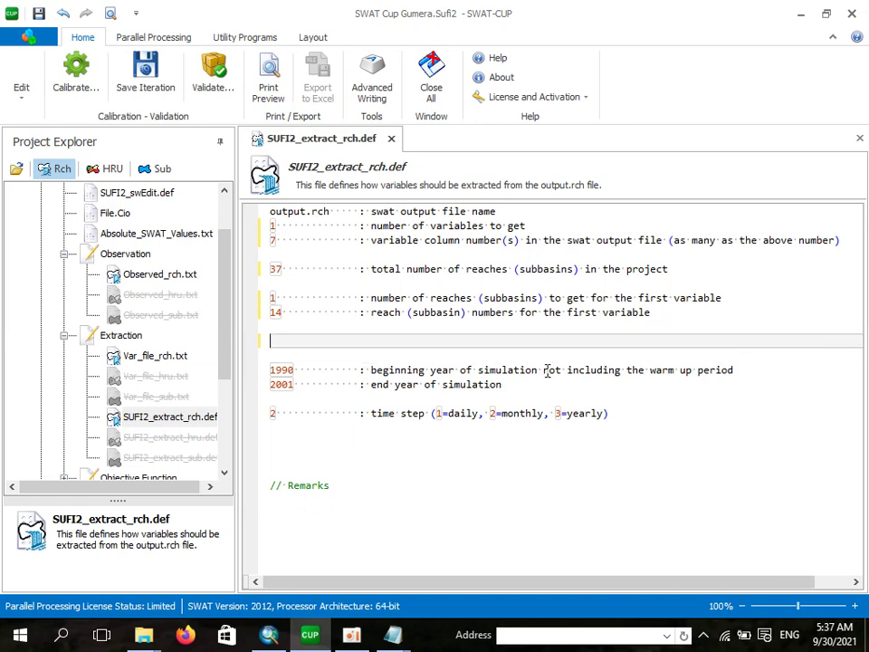
Check the first dates of the observed flow records in the sensitivity file in Notepad, and minimize it.
{"action": "left_click", "coordinate": [345, 367]}
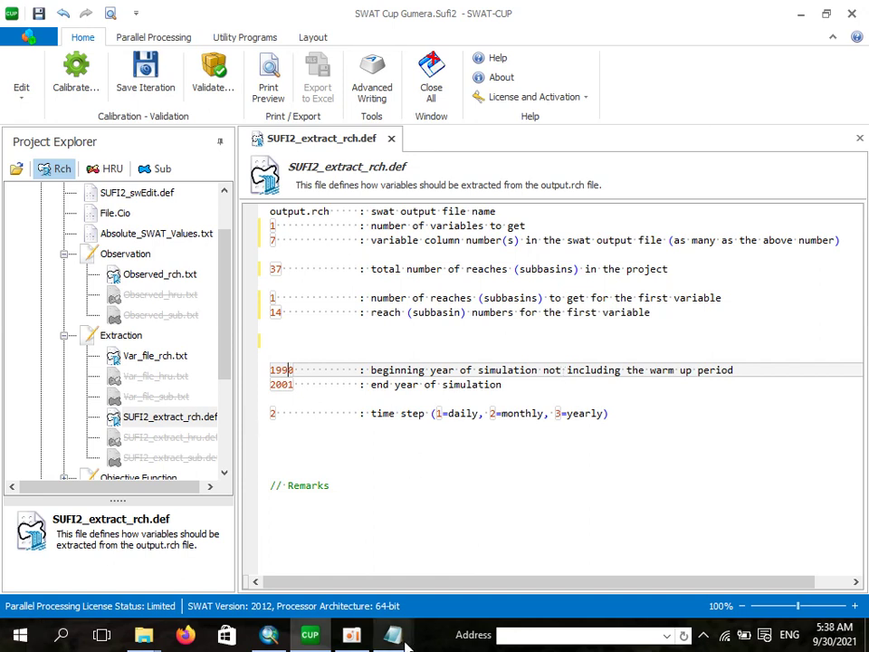
{"action": "mouse_move", "coordinate": [406, 644]}
{"action": "left_click", "coordinate": [450, 582]}
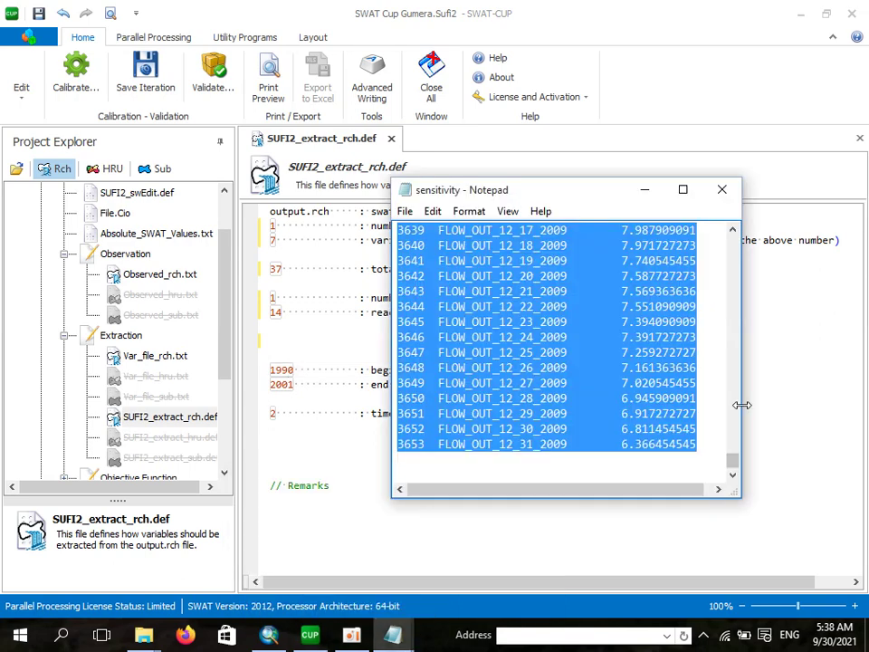
{"action": "left_click_drag", "start_coordinate": [734, 462], "coordinate": [732, 238]}
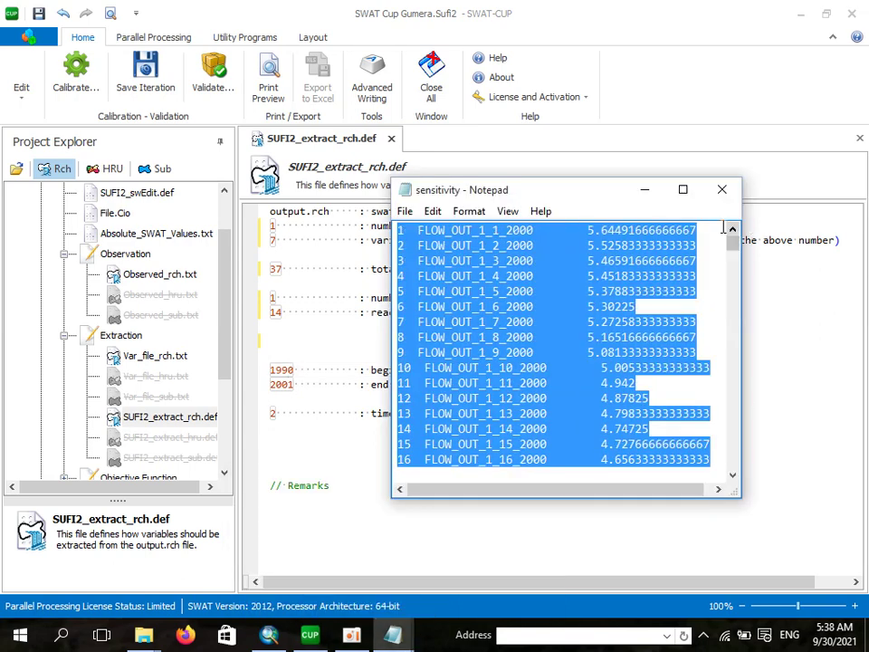
{"action": "left_click", "coordinate": [646, 192]}
In SUFI2_extract_rch.def, set the beginning year of simulation to 2001 and the end year to 2009.
{"action": "double_click", "coordinate": [288, 371]}
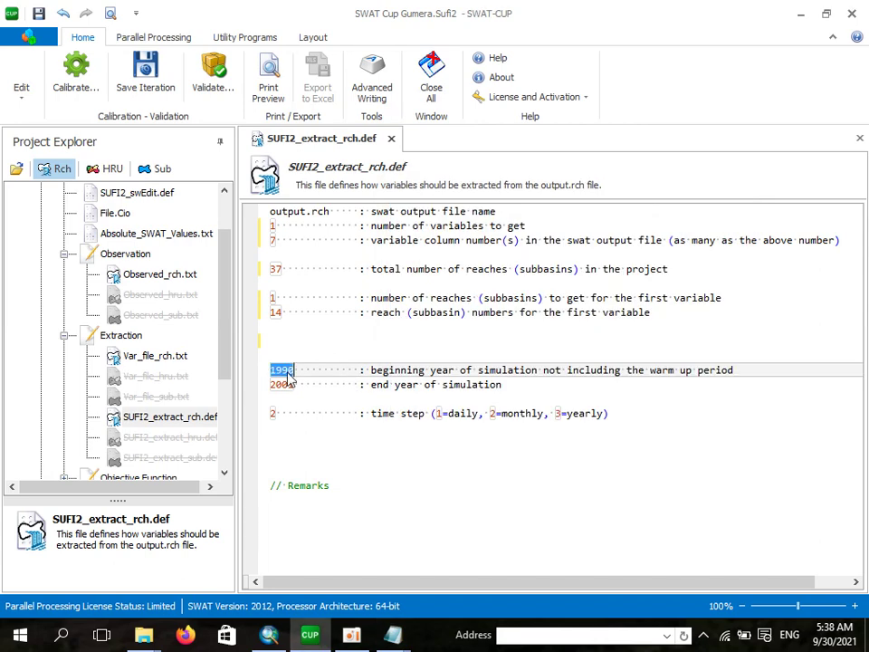
{"action": "type", "text": "2001"}
{"action": "left_click", "coordinate": [292, 386]}
{"action": "key", "text": "BackSpace"}
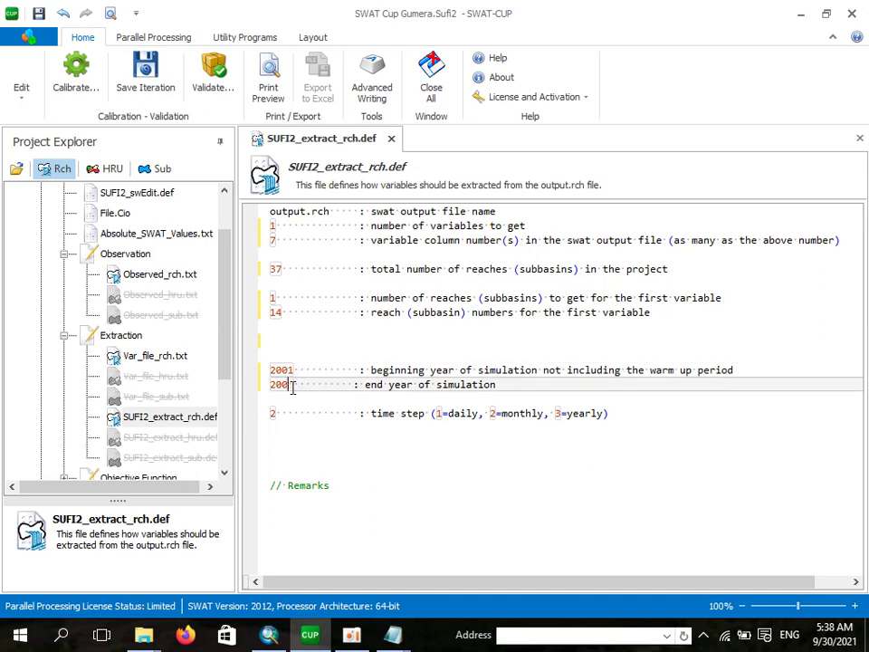
{"action": "type", "text": "9"}
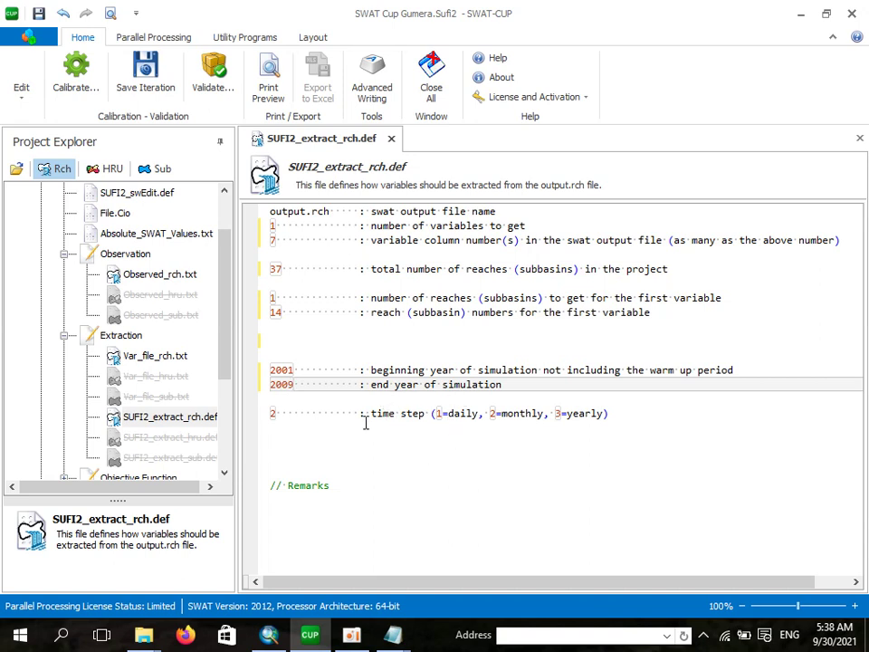
Set the time step to 1 for daily, and close SUFI2_extract_rch.def with its changes saved.
{"action": "left_click", "coordinate": [274, 413]}
{"action": "left_click_drag", "start_coordinate": [275, 413], "coordinate": [258, 423]}
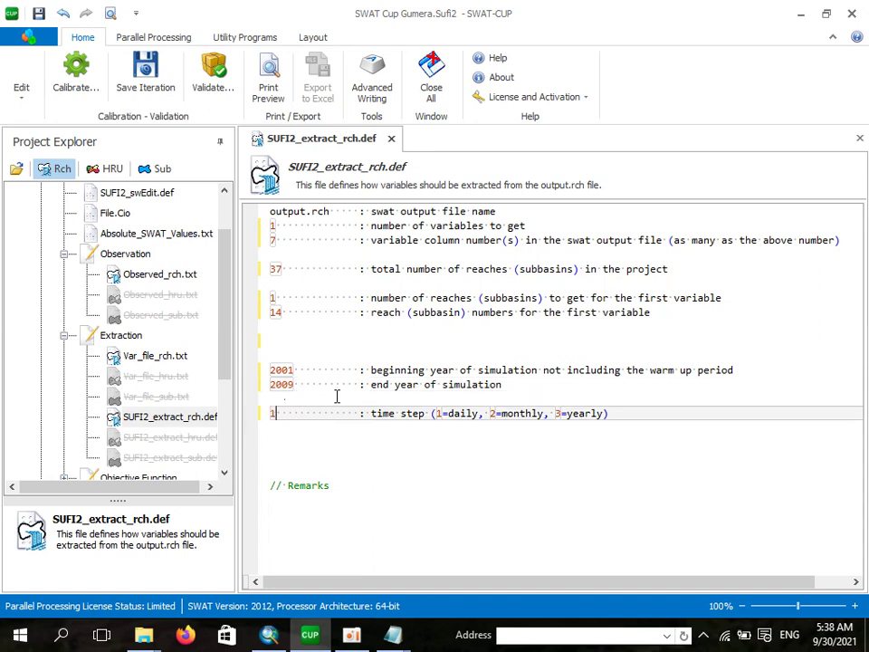
{"action": "left_click", "coordinate": [366, 384]}
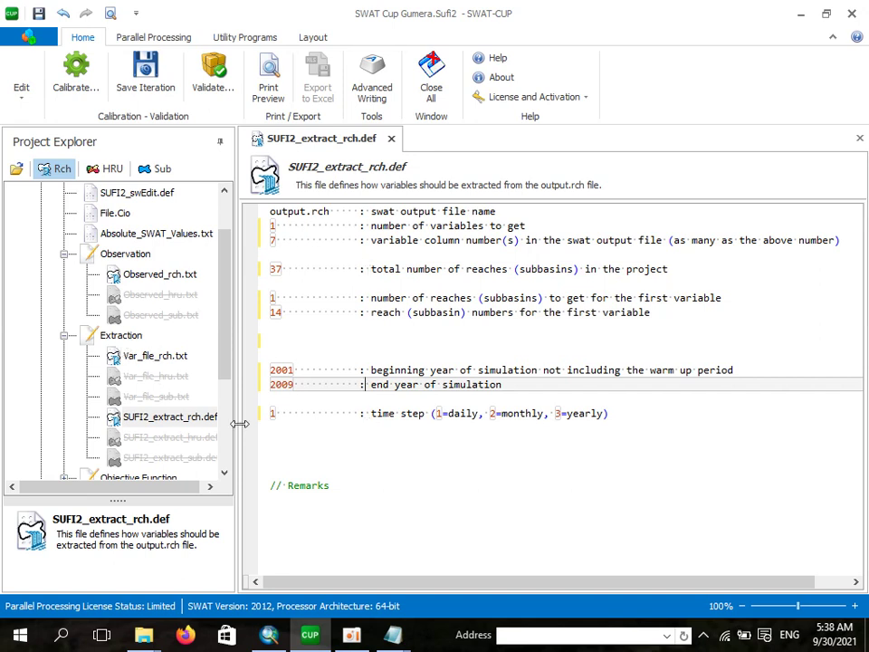
{"action": "left_click", "coordinate": [392, 138]}
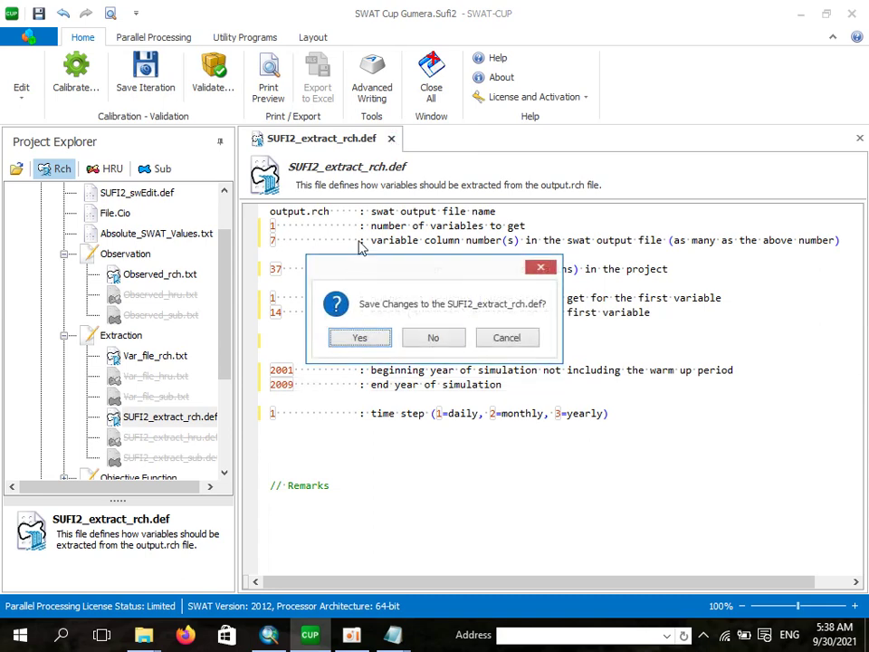
{"action": "left_click", "coordinate": [348, 337]}
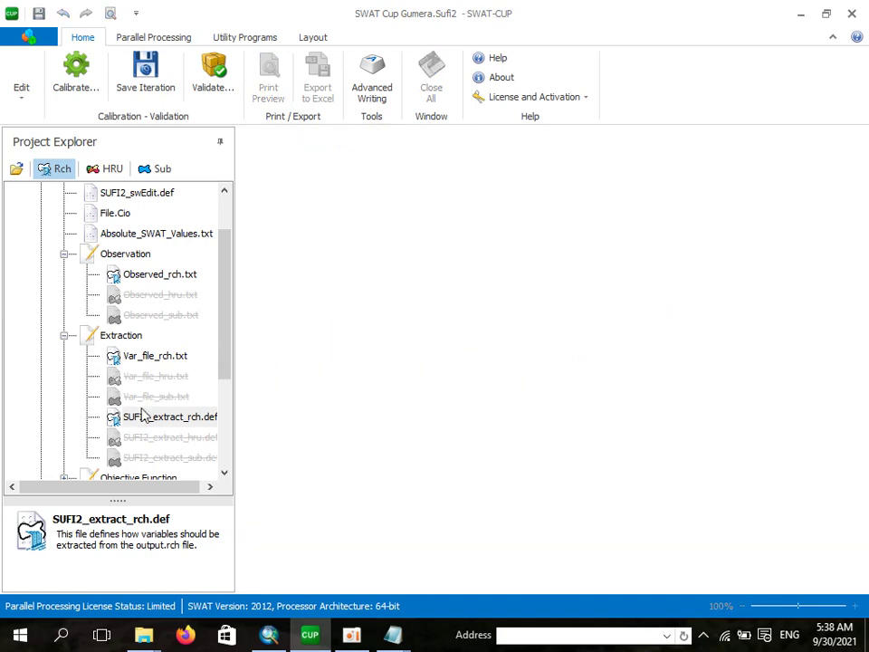
Open Observed.txt from the Objective Function inputs and set the number of observed variables to 1.
{"action": "scroll", "coordinate": [127, 434], "scroll_direction": "down", "scroll_amount": 2}
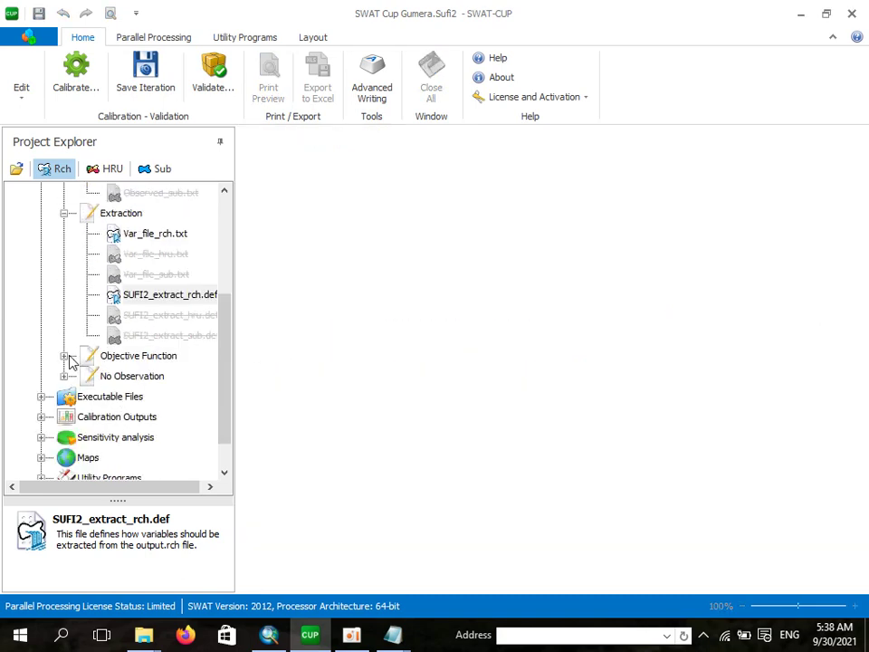
{"action": "left_click", "coordinate": [63, 356]}
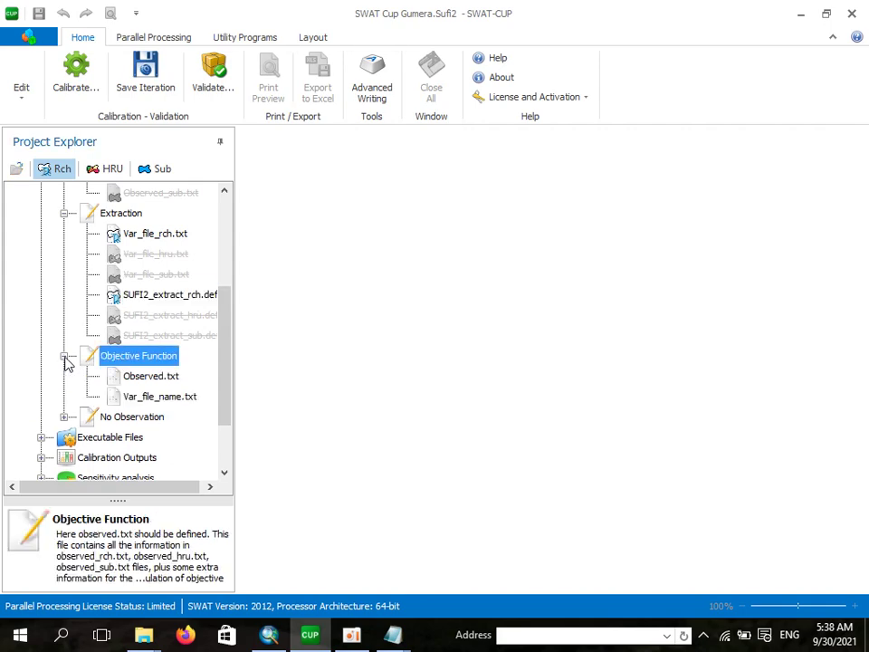
{"action": "double_click", "coordinate": [152, 378]}
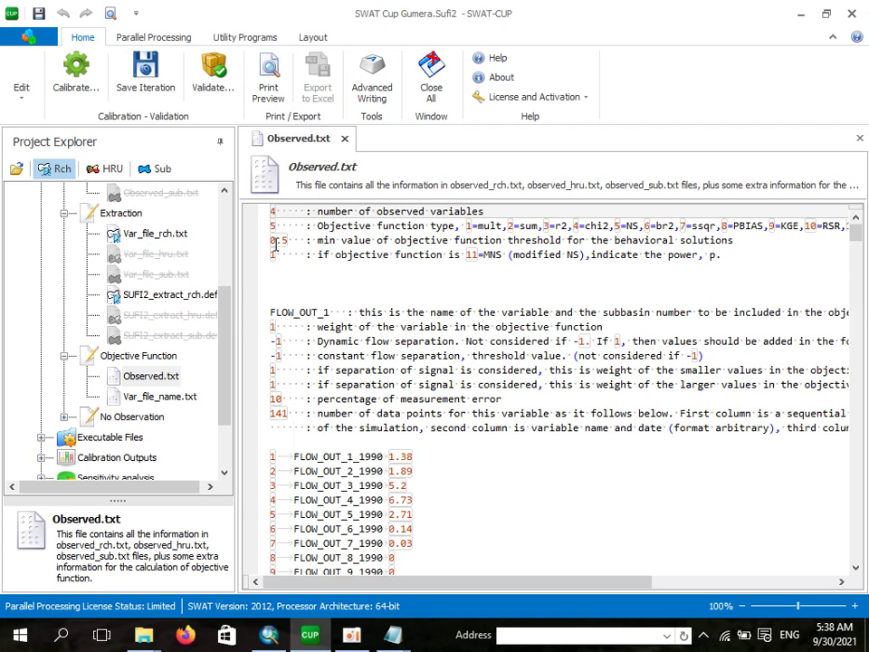
{"action": "left_click", "coordinate": [274, 212]}
{"action": "left_click", "coordinate": [308, 370]}
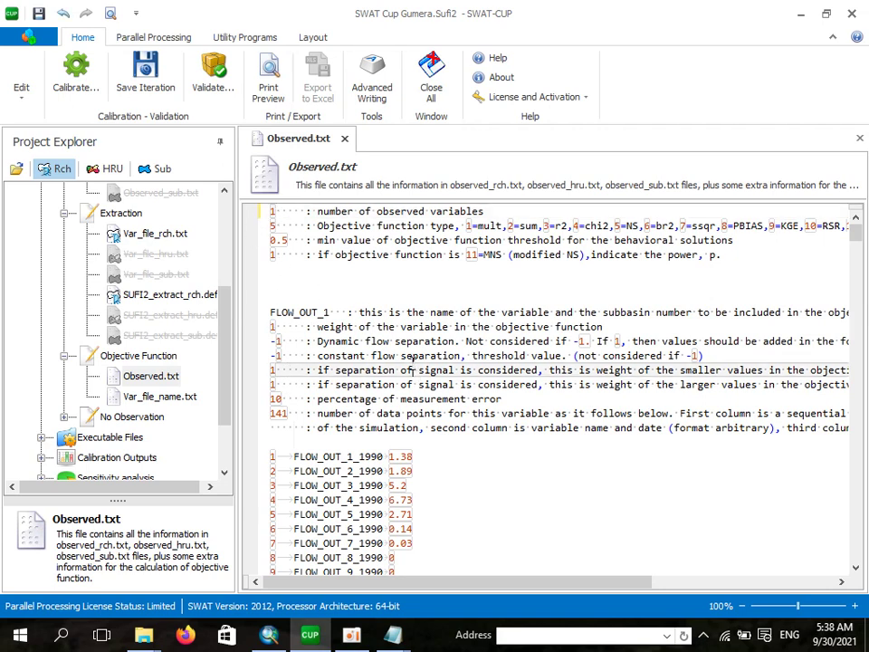
{"action": "left_click", "coordinate": [360, 427]}
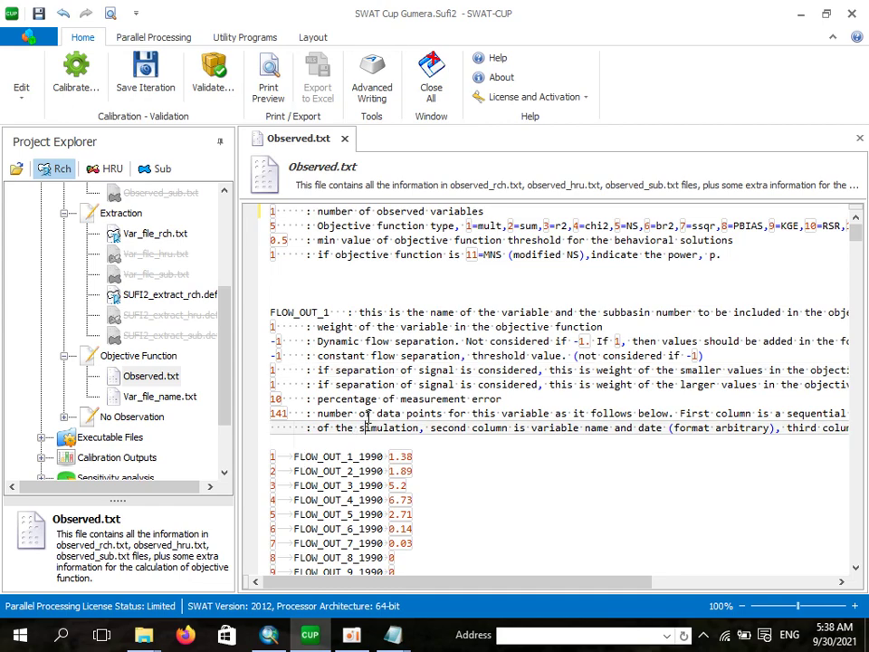
Copy all the selected daily FLOW_OUT records from the sensitivity file in Notepad.
{"action": "mouse_move", "coordinate": [392, 641]}
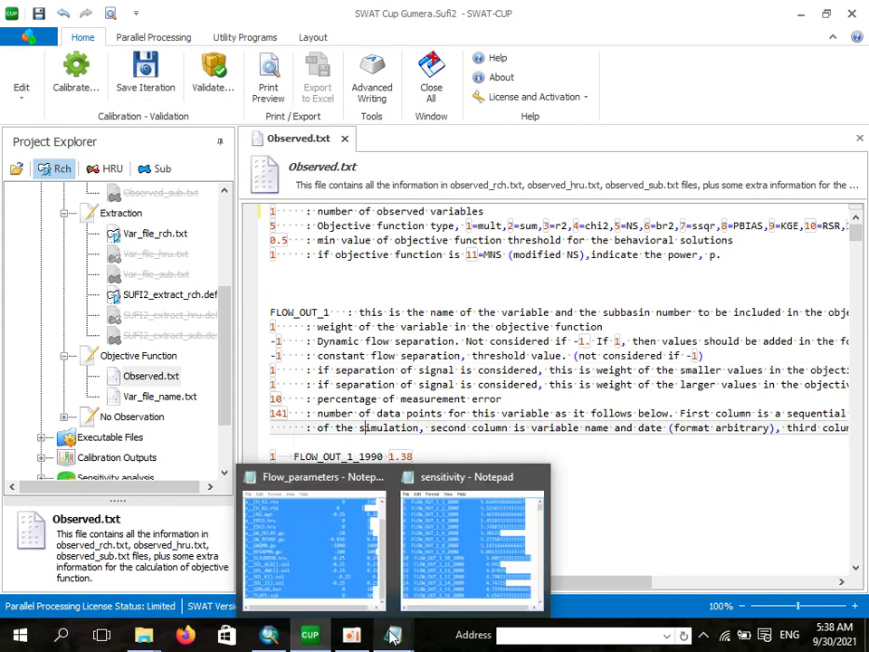
{"action": "left_click", "coordinate": [457, 562]}
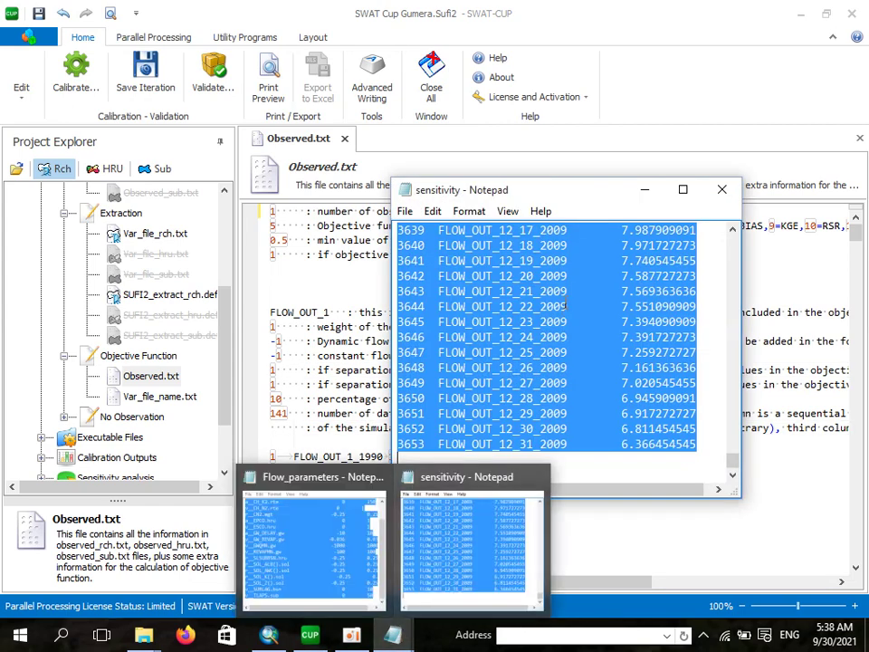
{"action": "right_click", "coordinate": [556, 310]}
{"action": "left_click", "coordinate": [595, 364]}
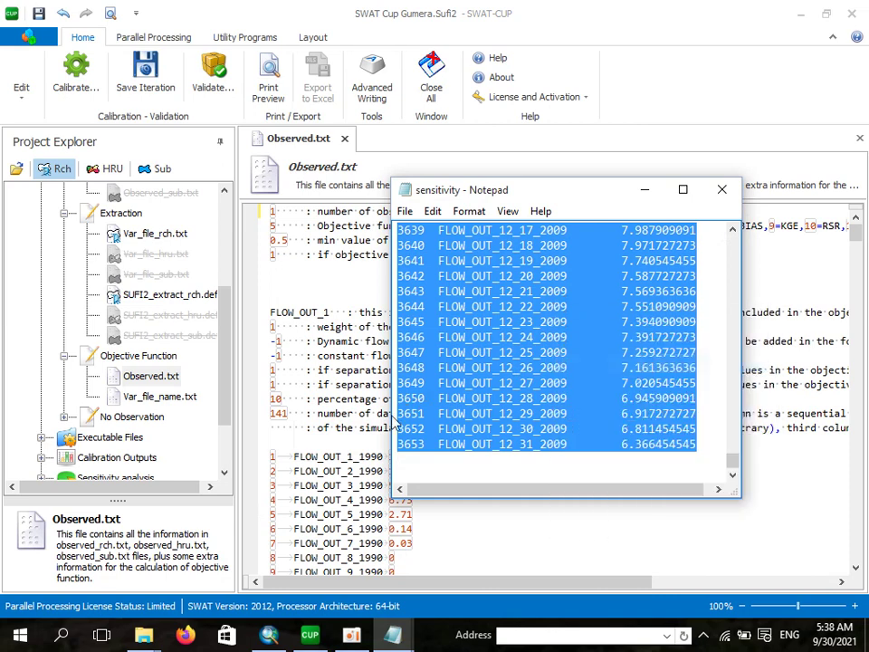
In Observed.txt, replace everything from the first sample FLOW_OUT record to the end of the file with the copied records.
{"action": "left_click", "coordinate": [355, 439]}
{"action": "left_click", "coordinate": [256, 456]}
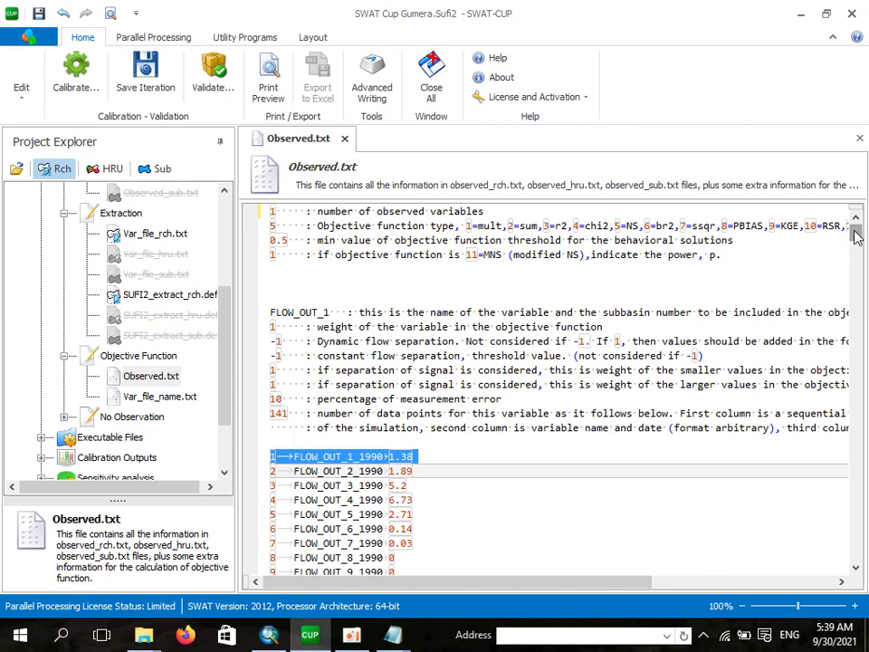
{"action": "scroll", "coordinate": [855, 235], "scroll_direction": "down", "scroll_amount": 20}
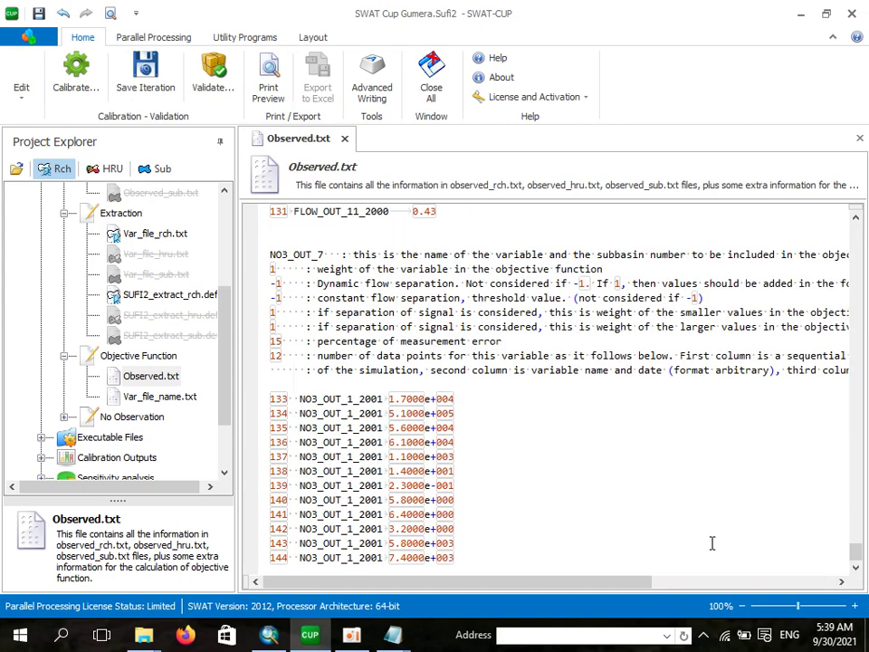
{"action": "key", "text": "ctrl+a"}
{"action": "right_click", "coordinate": [334, 341]}
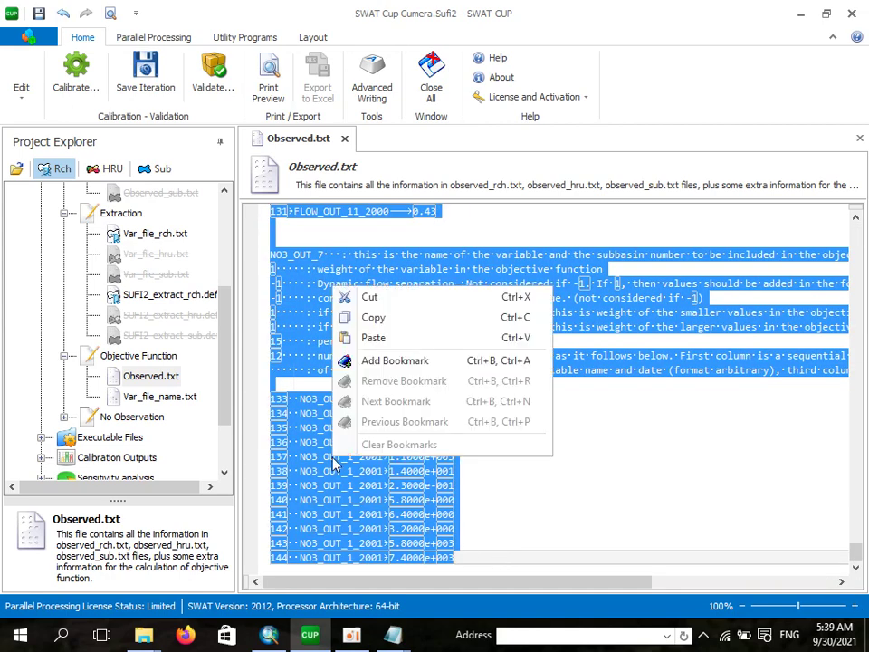
{"action": "left_click", "coordinate": [368, 338]}
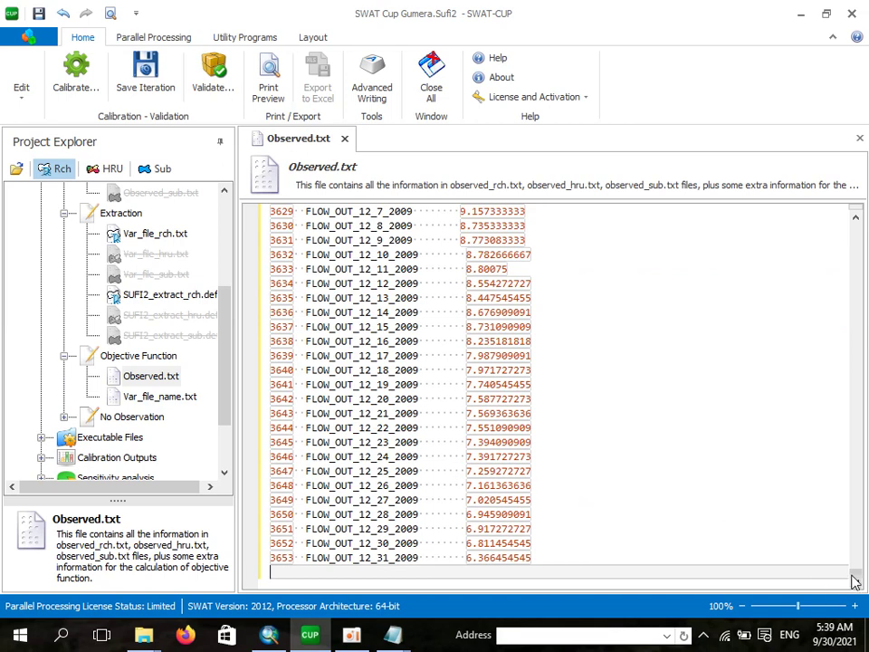
Set the number of data points for the FLOW_OUT_1 variable to 3653.
{"action": "key", "text": "ctrl+Home"}
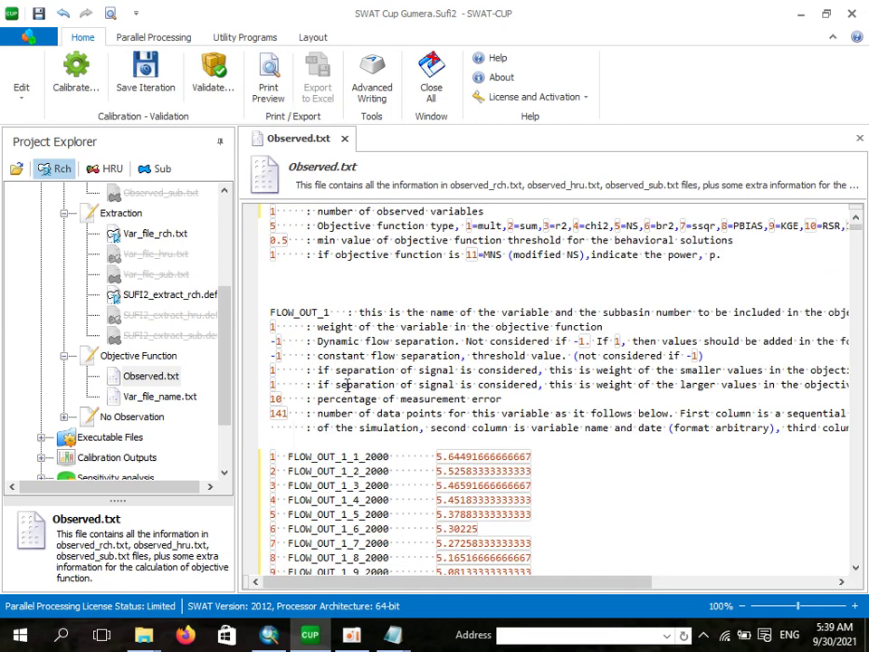
{"action": "double_click", "coordinate": [275, 413]}
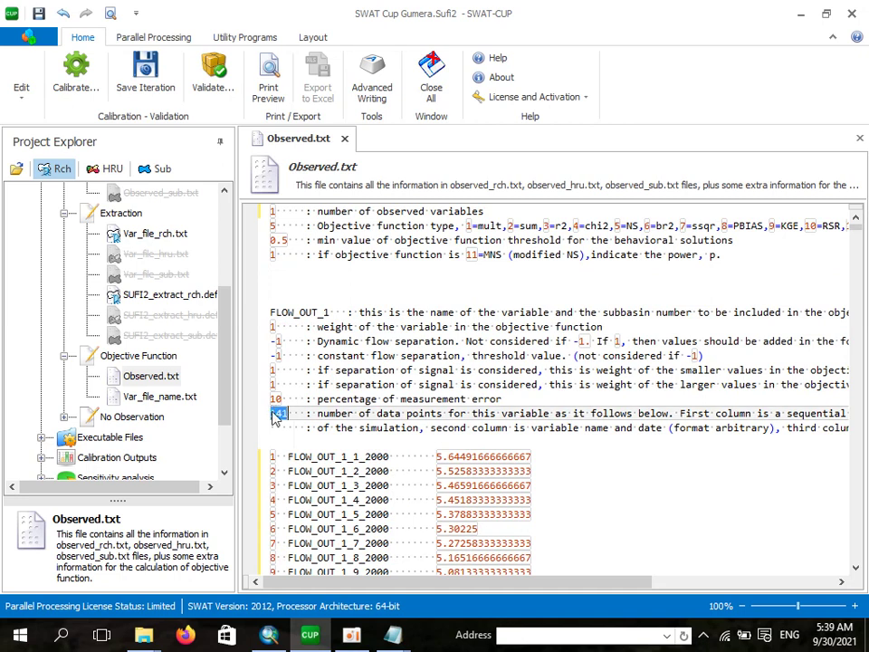
{"action": "type", "text": "3653"}
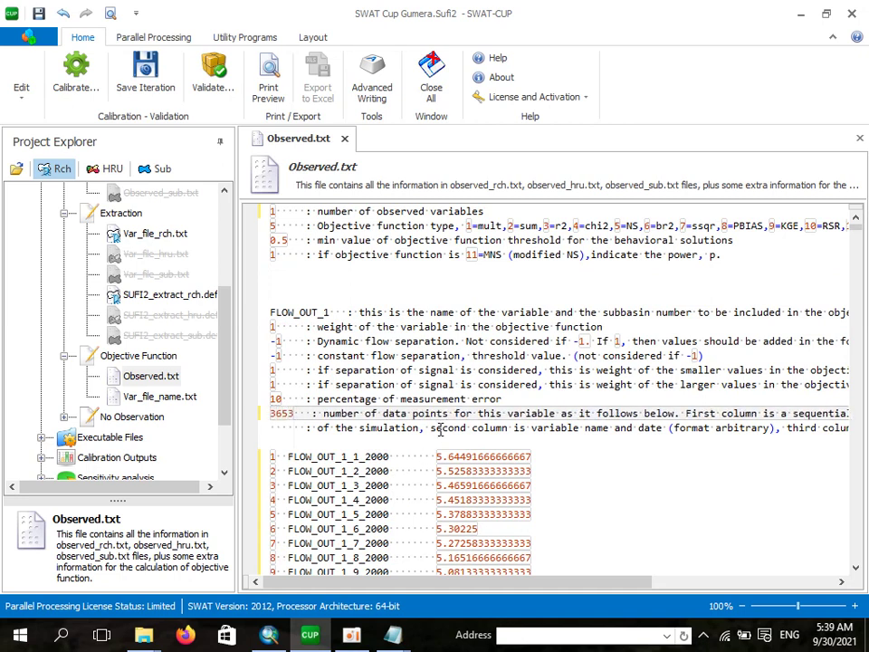
{"action": "left_click", "coordinate": [461, 370]}
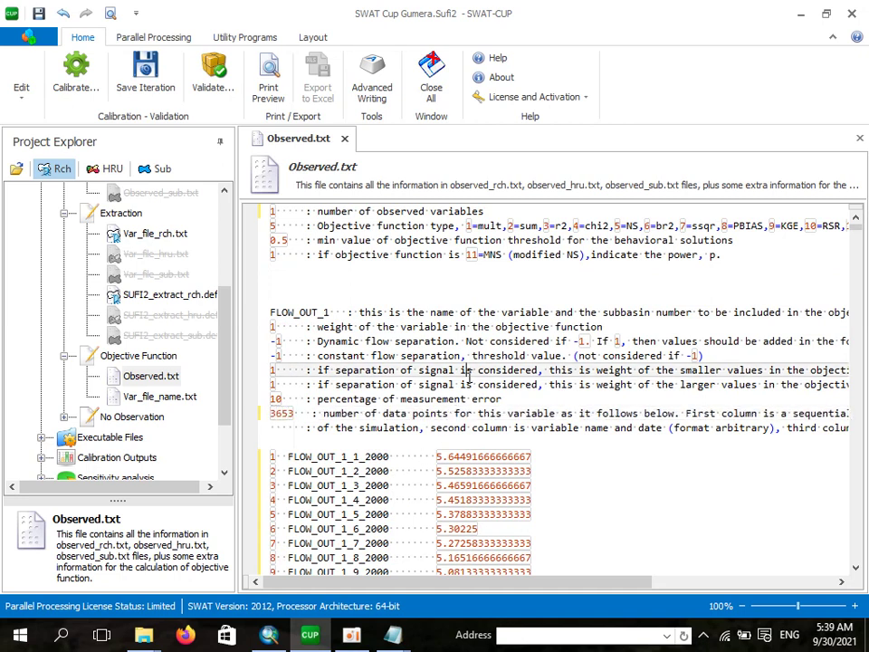
Review the objective function types such as NS, r2 and PBIAS in Observed.txt, and close the file with its changes saved.
{"action": "left_click", "coordinate": [345, 138]}
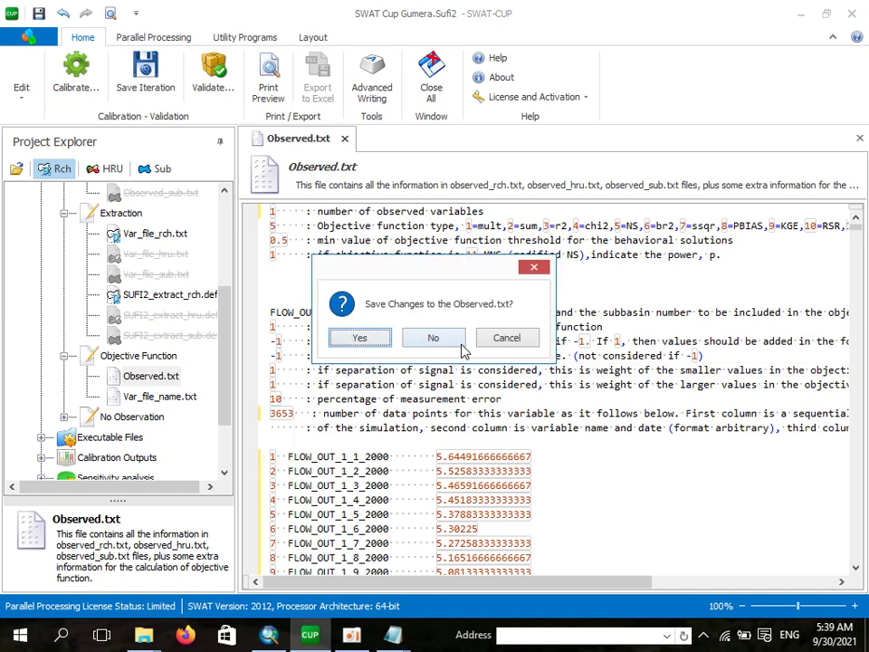
{"action": "left_click", "coordinate": [544, 270]}
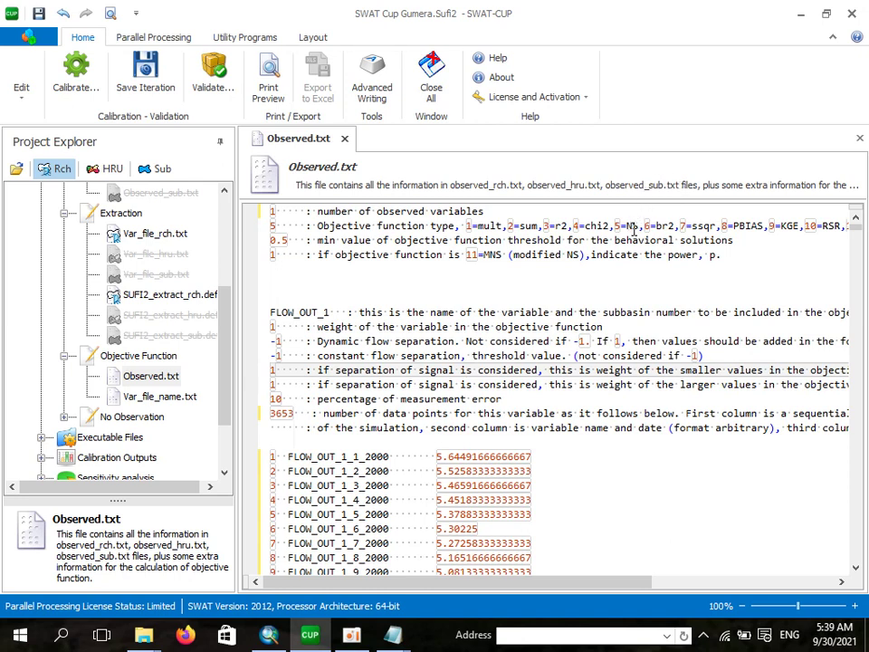
{"action": "left_click", "coordinate": [274, 220]}
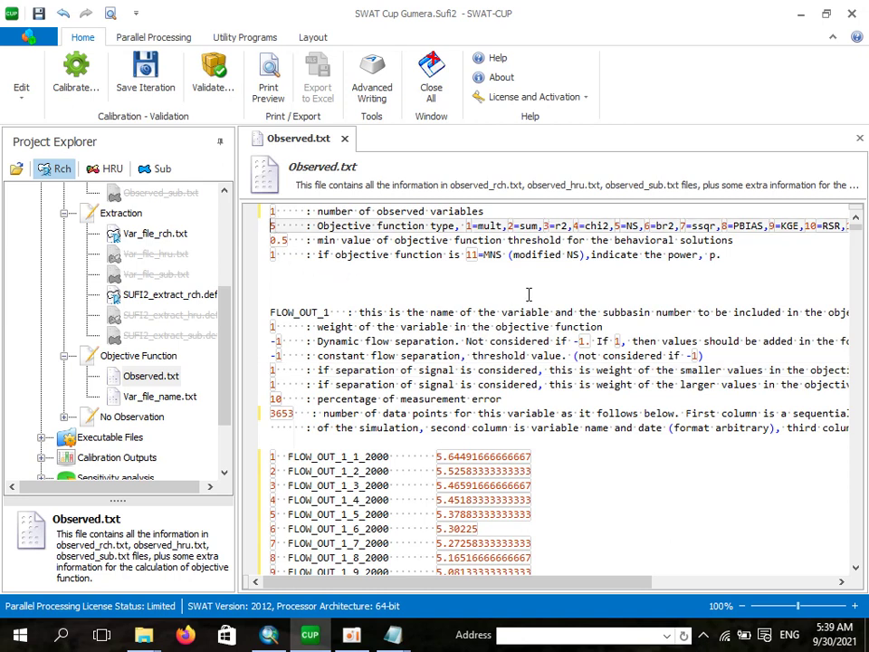
{"action": "left_click", "coordinate": [638, 227]}
{"action": "left_click", "coordinate": [557, 226]}
{"action": "left_click", "coordinate": [753, 224]}
{"action": "left_click", "coordinate": [344, 139]}
{"action": "left_click", "coordinate": [354, 339]}
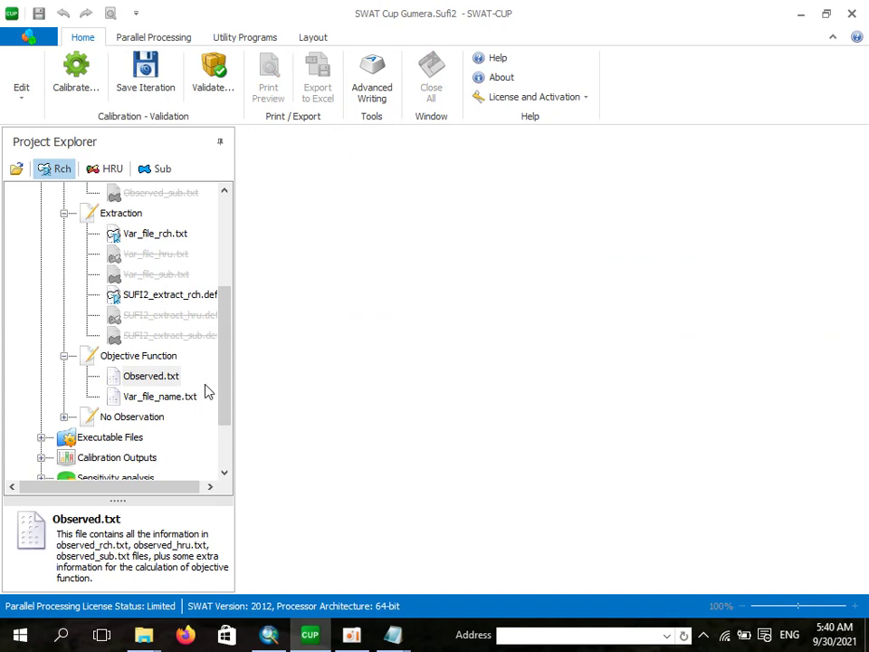
Collapse the Observation, Extraction and Objective Function groups in the project tree and select Calibration Inputs.
{"action": "left_click_drag", "start_coordinate": [223, 363], "coordinate": [246, 252]}
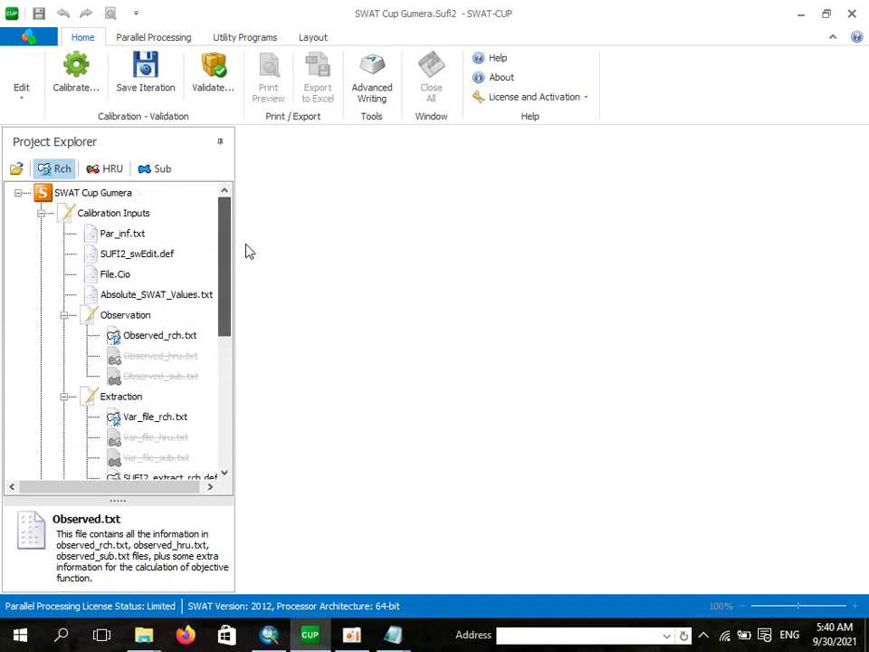
{"action": "left_click", "coordinate": [63, 315]}
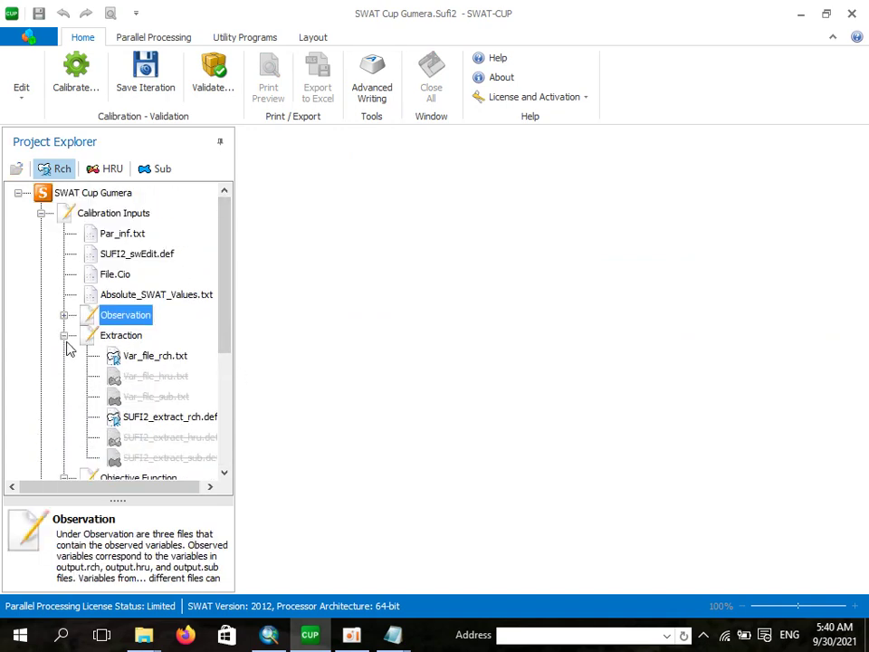
{"action": "left_click", "coordinate": [63, 335]}
{"action": "left_click", "coordinate": [63, 355]}
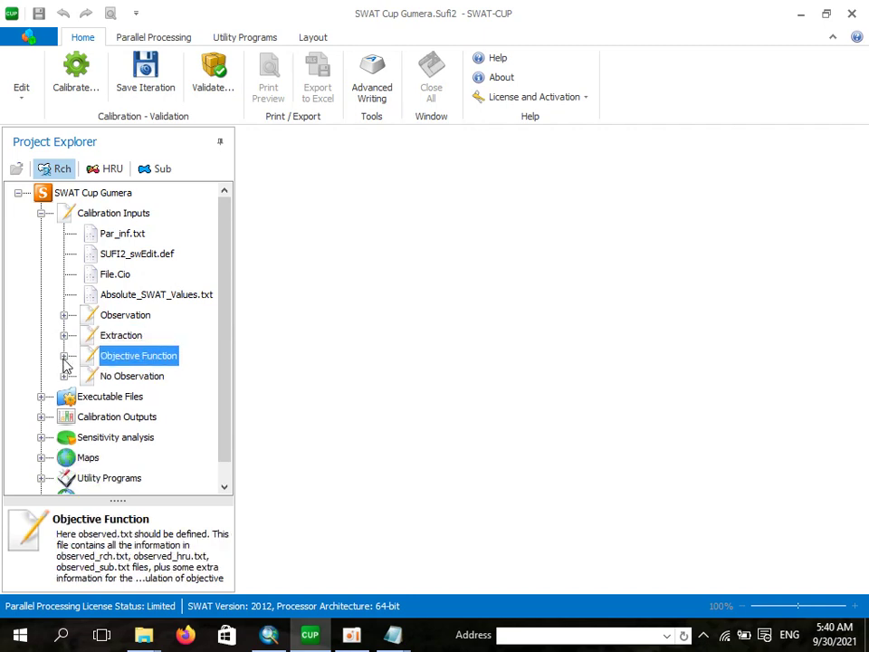
{"action": "left_click", "coordinate": [206, 216]}
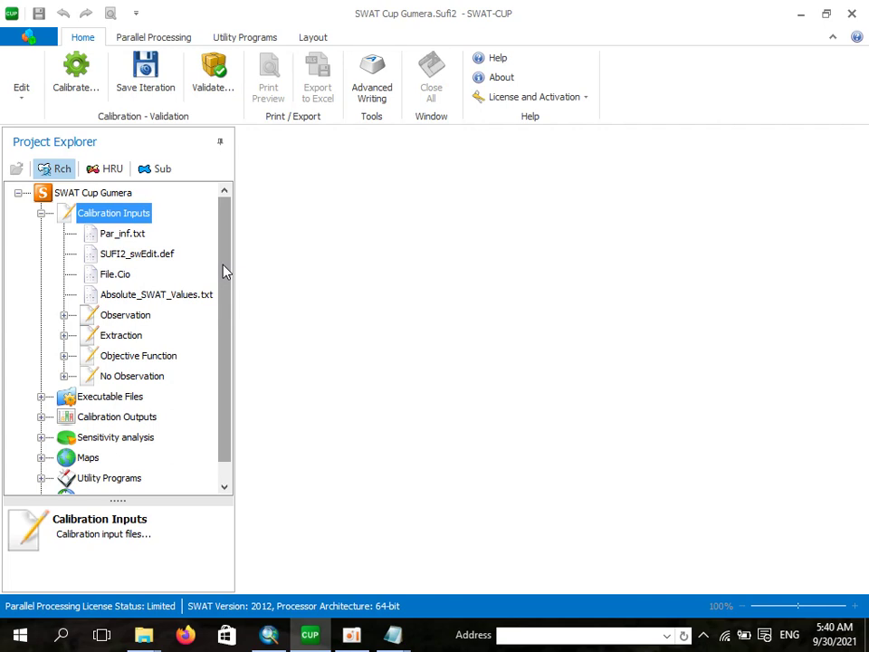
Execute all calibration batch files, closing the finished SUFI2_pre.bat window and starting Sufi2_Run.Bat.
{"action": "left_click", "coordinate": [81, 82]}
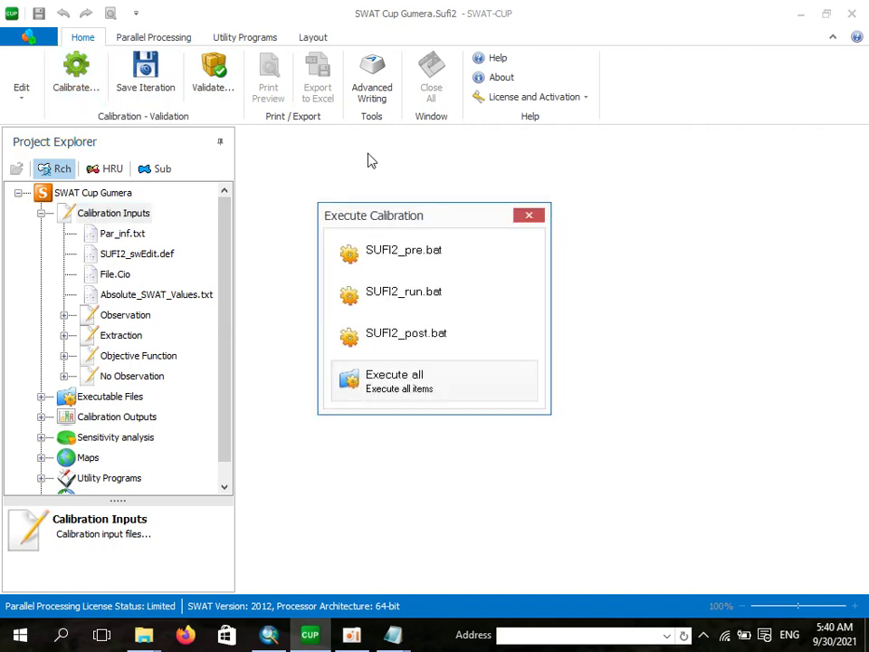
{"action": "left_click", "coordinate": [412, 382]}
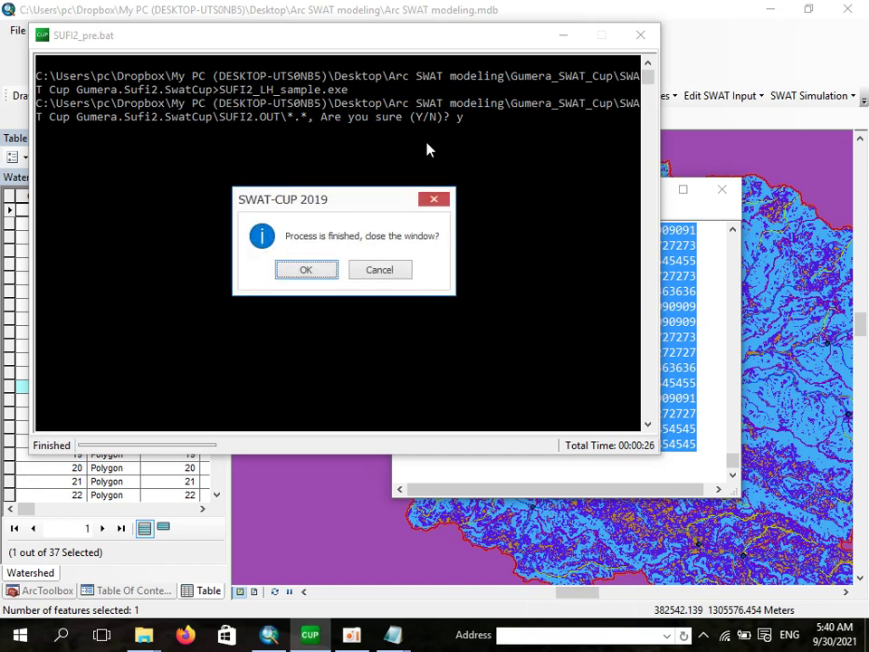
{"action": "left_click", "coordinate": [308, 274]}
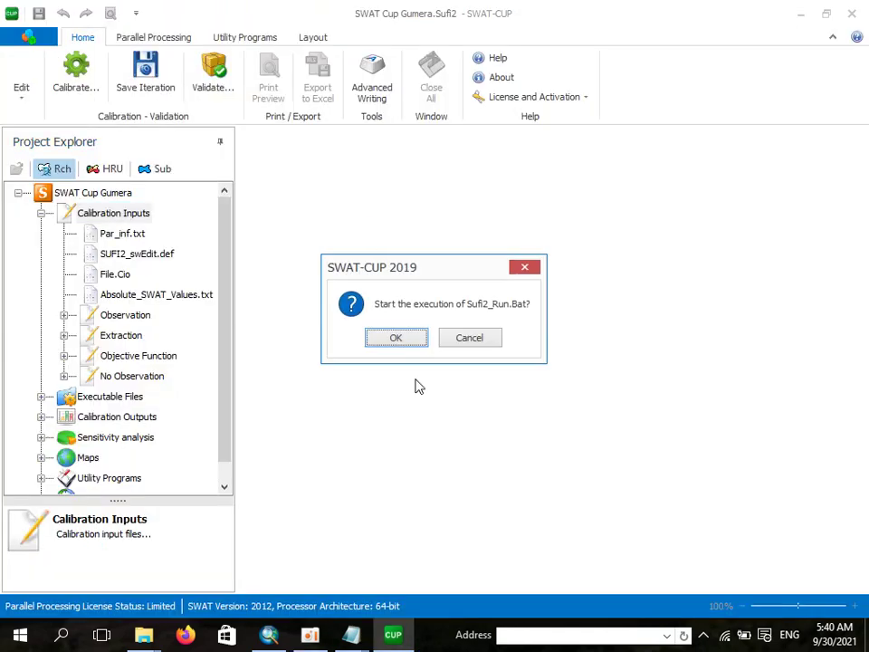
{"action": "left_click", "coordinate": [418, 343]}
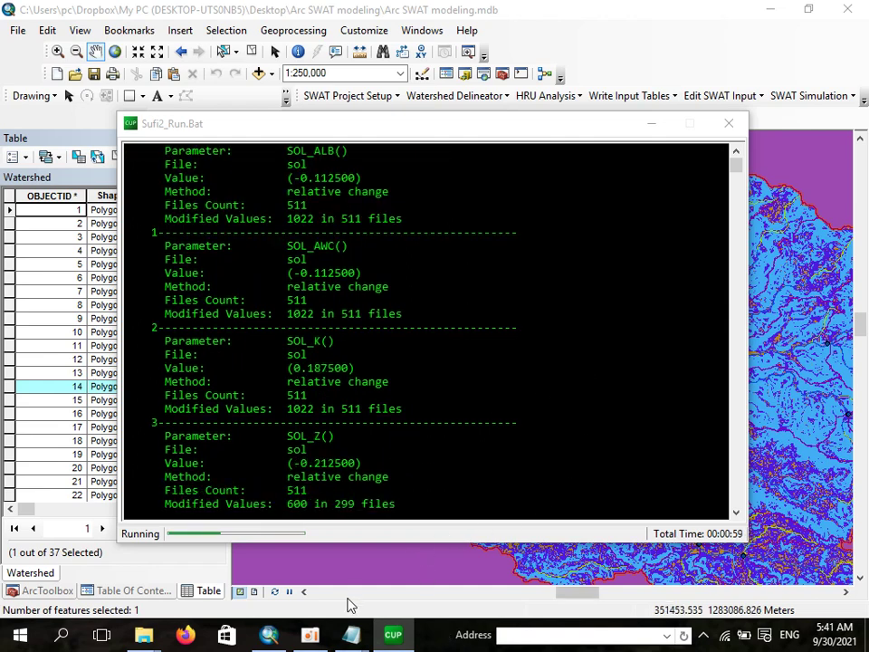
{"action": "mouse_move", "coordinate": [309, 634]}
{"action": "left_click", "coordinate": [311, 542]}
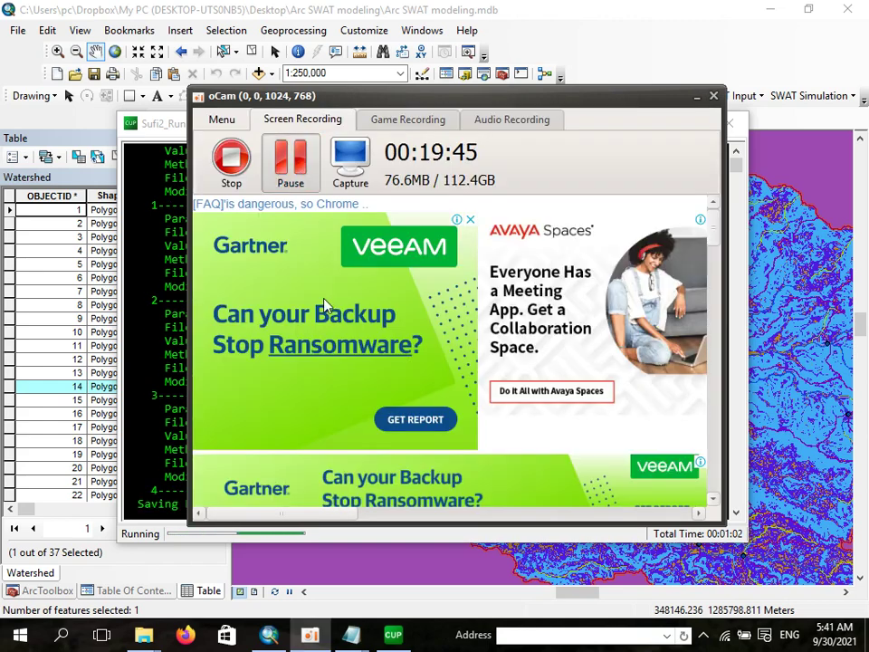
{"action": "left_click", "coordinate": [302, 176]}
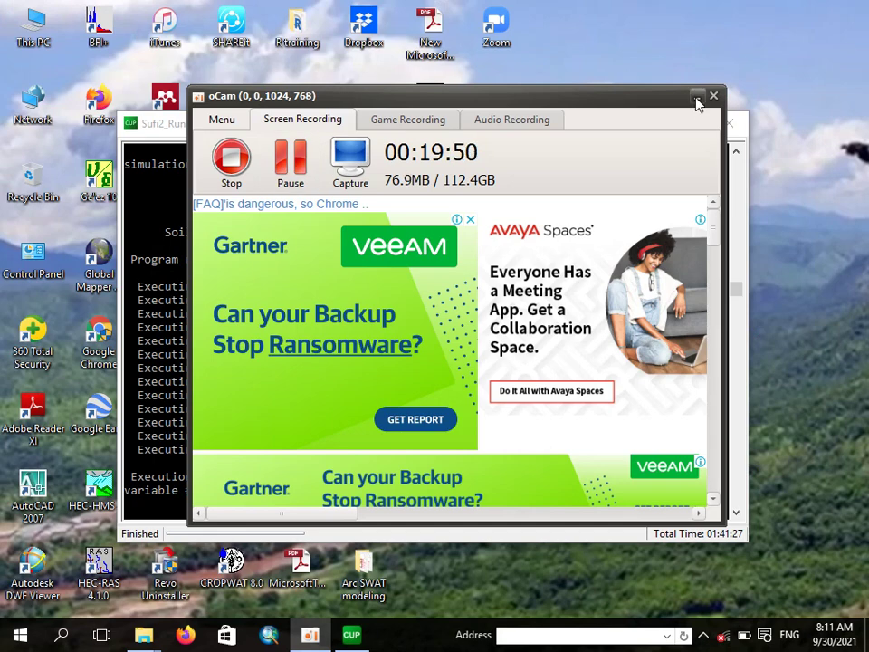
{"action": "left_click", "coordinate": [695, 95]}
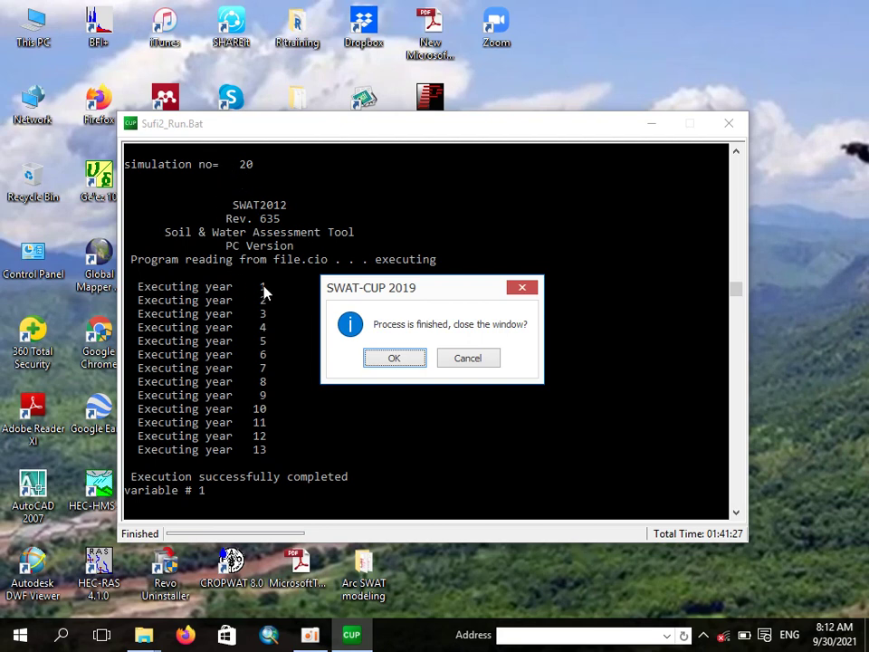
Close the finished Sufi2_Run.Bat window, run SUFI2_post.bat, and close its window when it is done.
{"action": "left_click", "coordinate": [404, 357]}
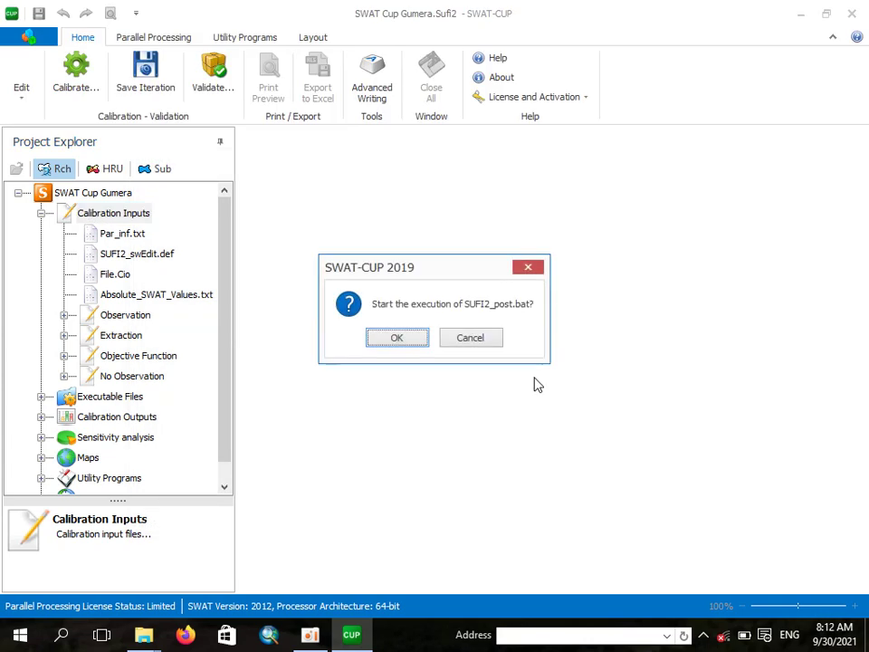
{"action": "left_click", "coordinate": [412, 338]}
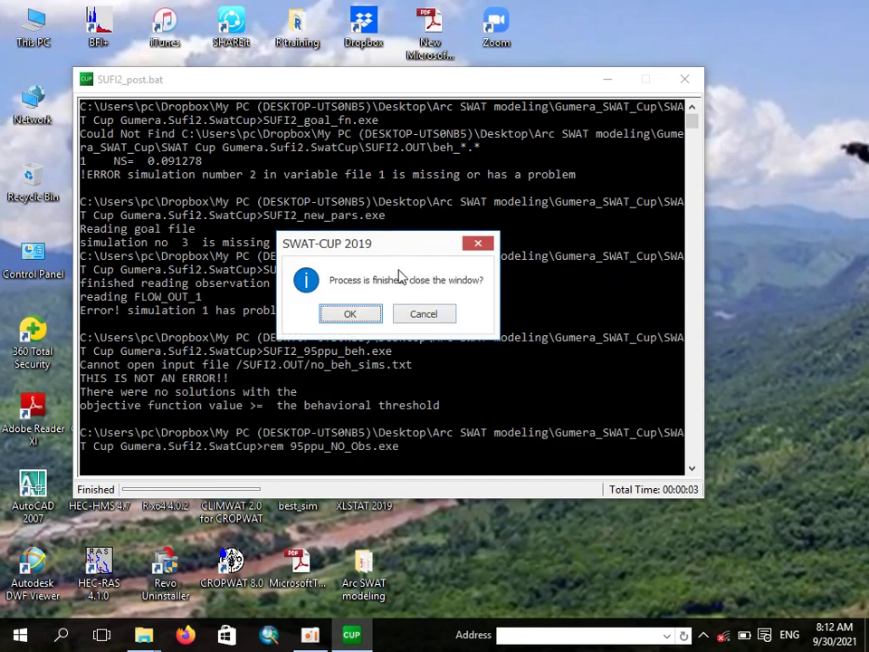
{"action": "left_click", "coordinate": [364, 311]}
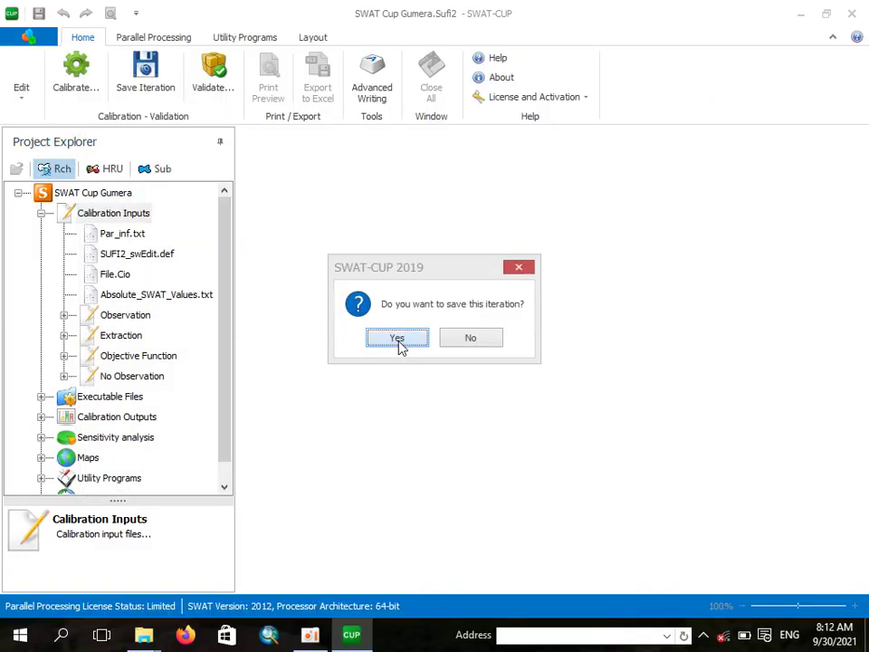
Save the calibration iteration under the name "Sensitivity analaysis".
{"action": "left_click", "coordinate": [401, 343]}
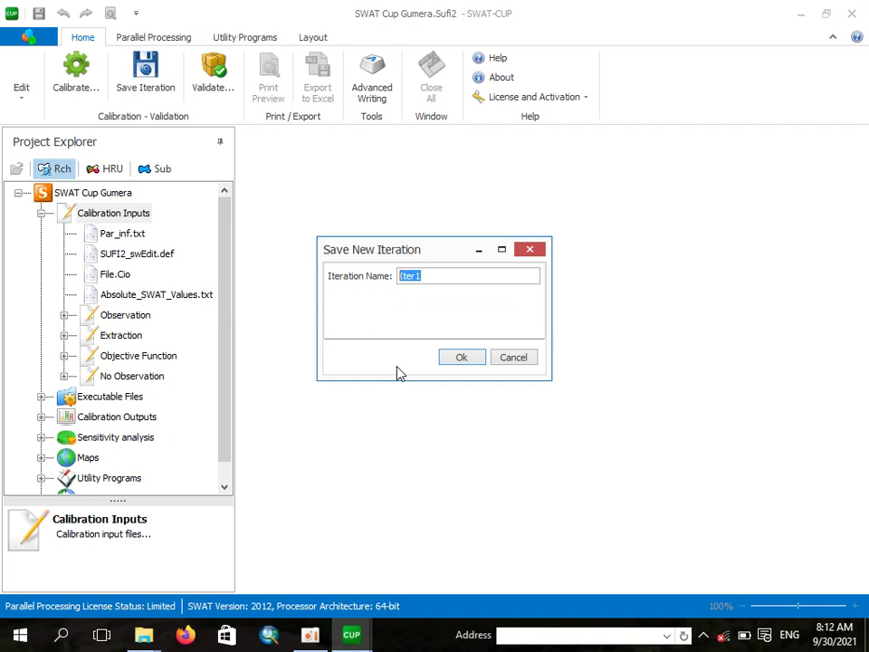
{"action": "type", "text": "Sensitivity "}
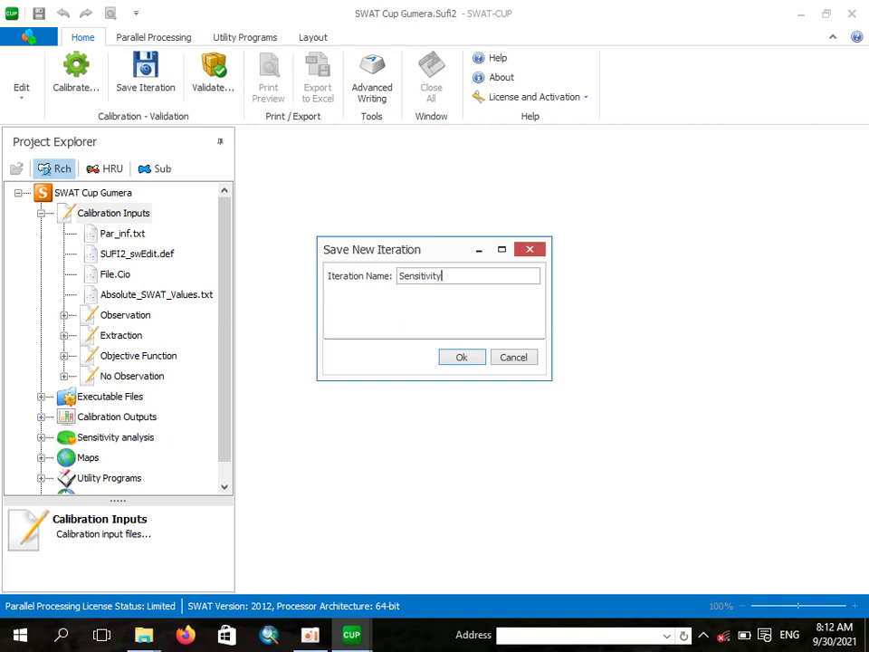
{"action": "type", "text": "analaysis"}
{"action": "key", "text": "Return"}
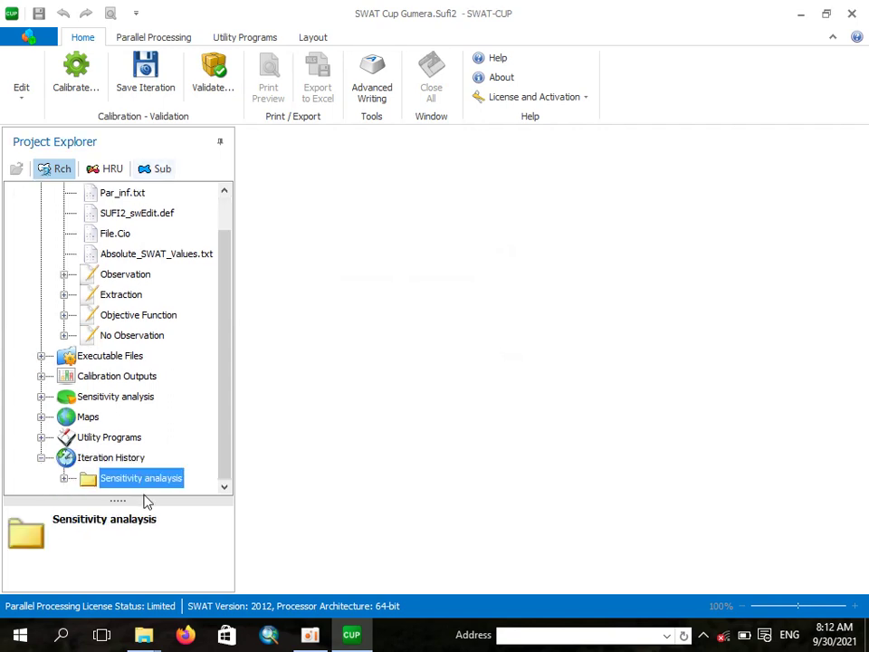
Try to view the Global Sensitivity results of the saved "Sensitivity analaysis" iteration in the Iteration History.
{"action": "left_click", "coordinate": [64, 479]}
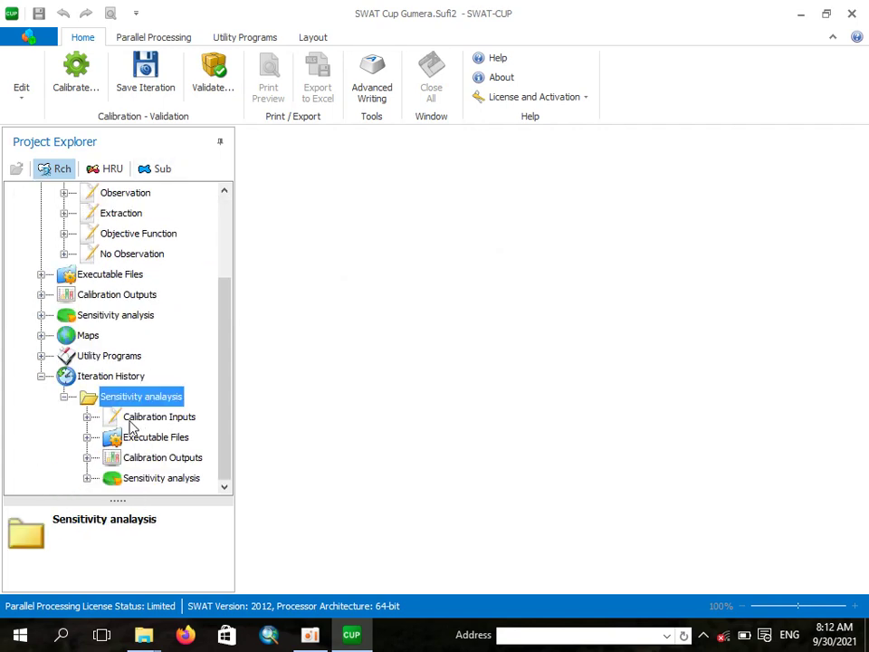
{"action": "left_click", "coordinate": [87, 478]}
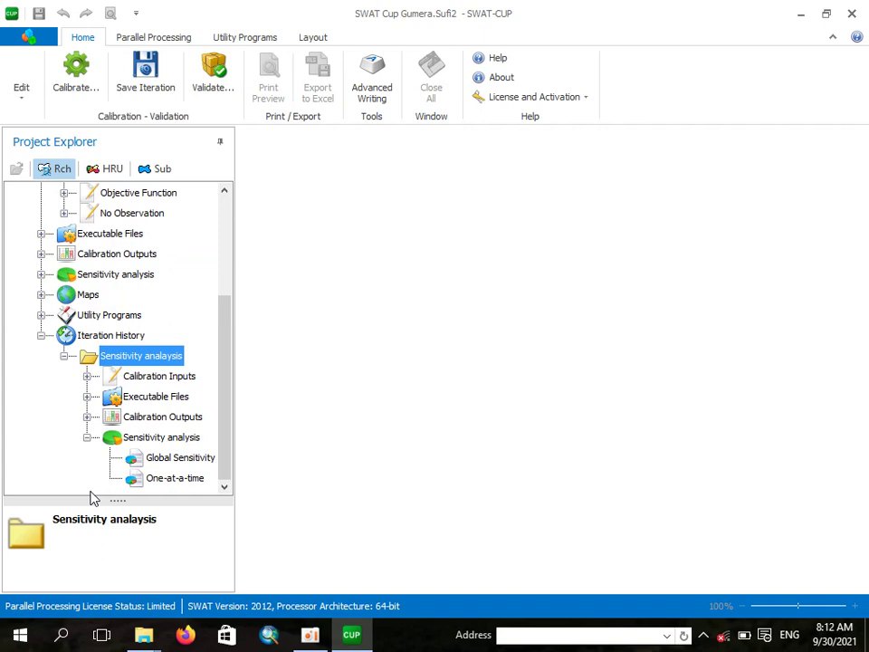
{"action": "left_click", "coordinate": [166, 462]}
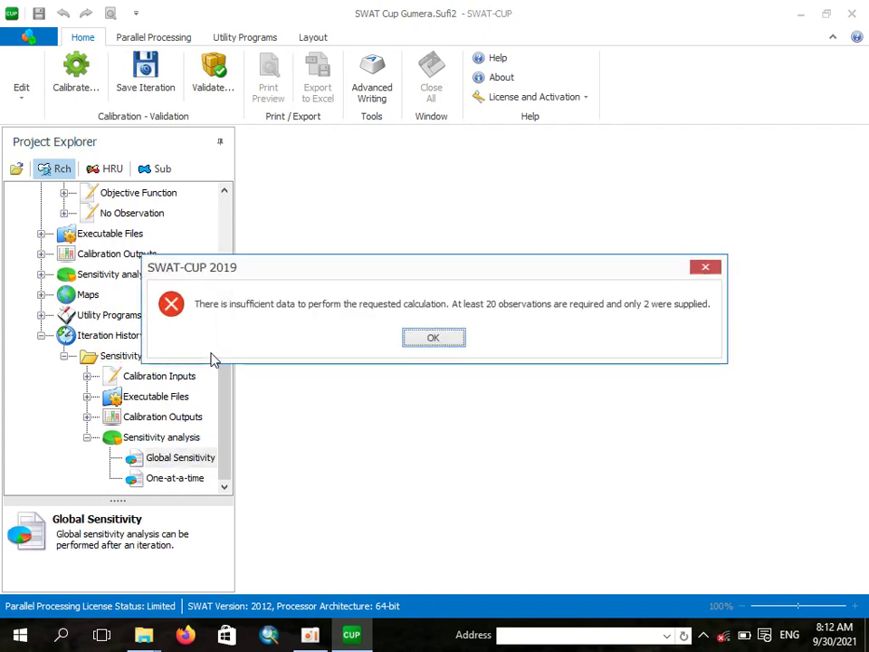
{"action": "left_click", "coordinate": [705, 268]}
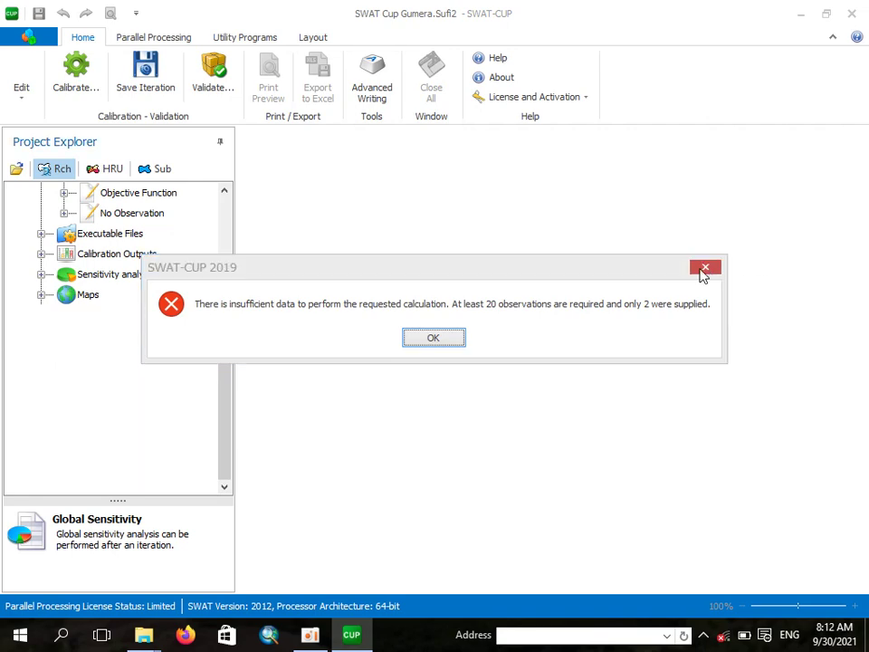
{"action": "mouse_move", "coordinate": [310, 634]}
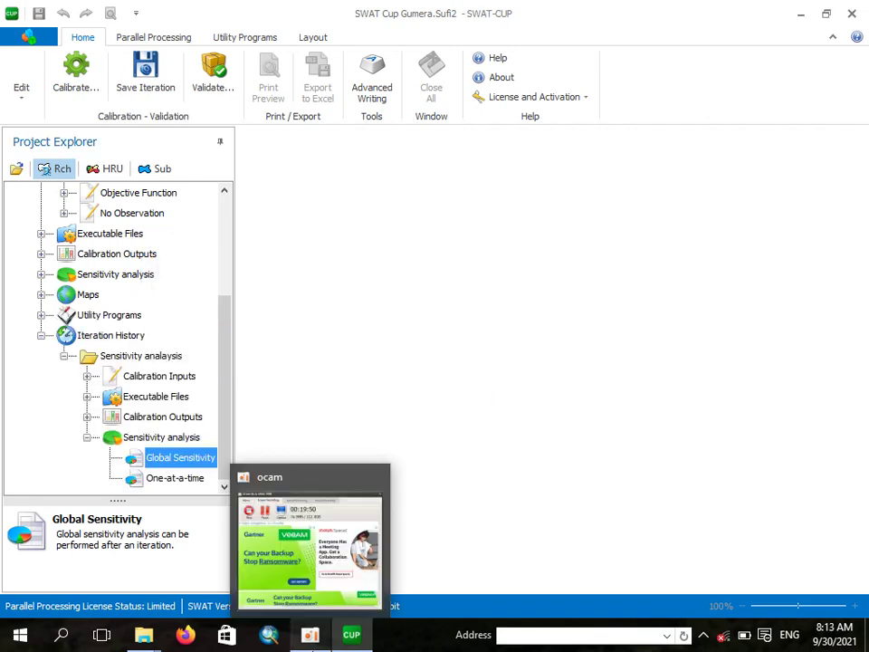
{"action": "left_click", "coordinate": [268, 562]}
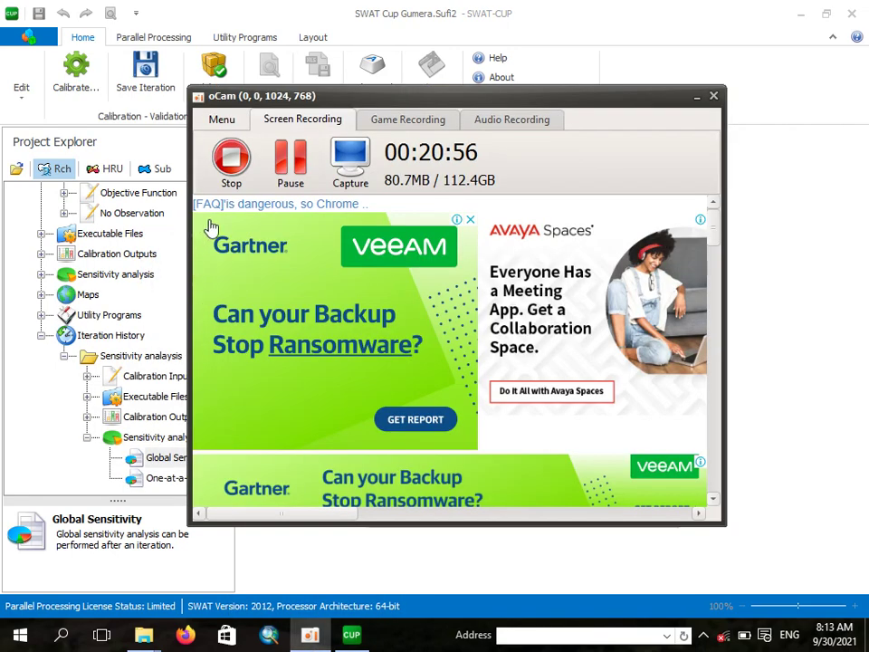